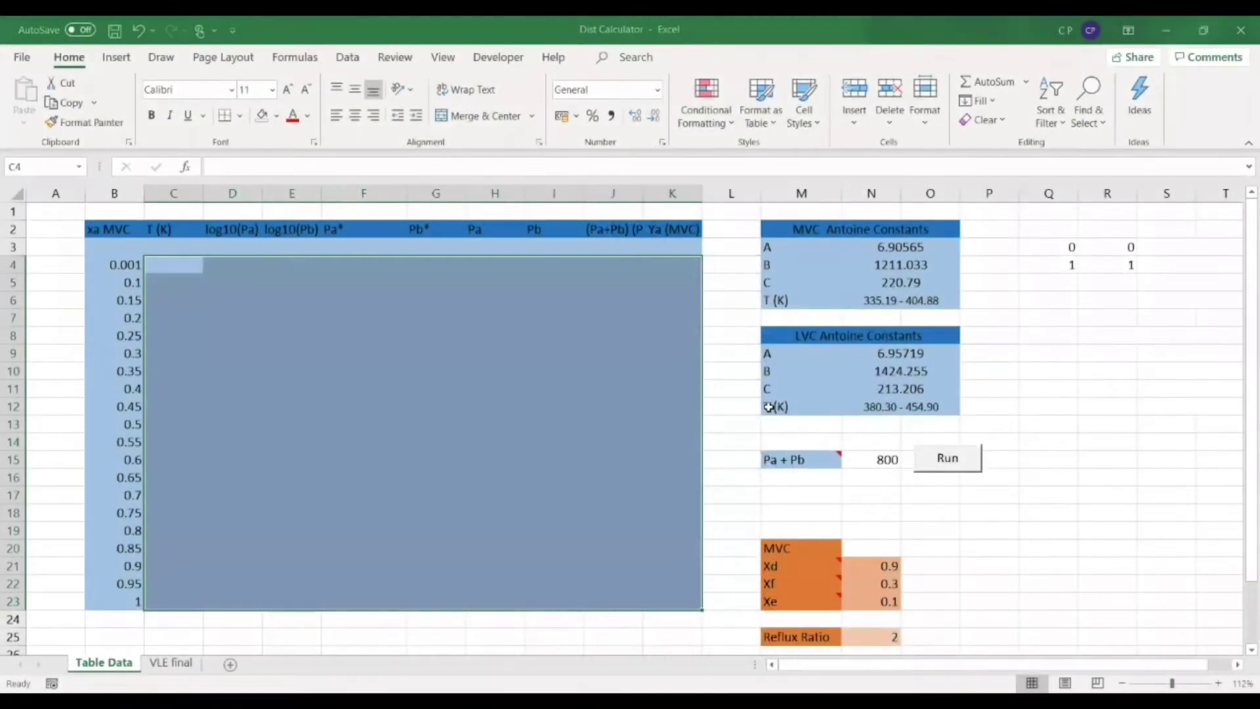
Review the MVC and LVC Antoine constant tables and the VLE data table
click(750, 420)
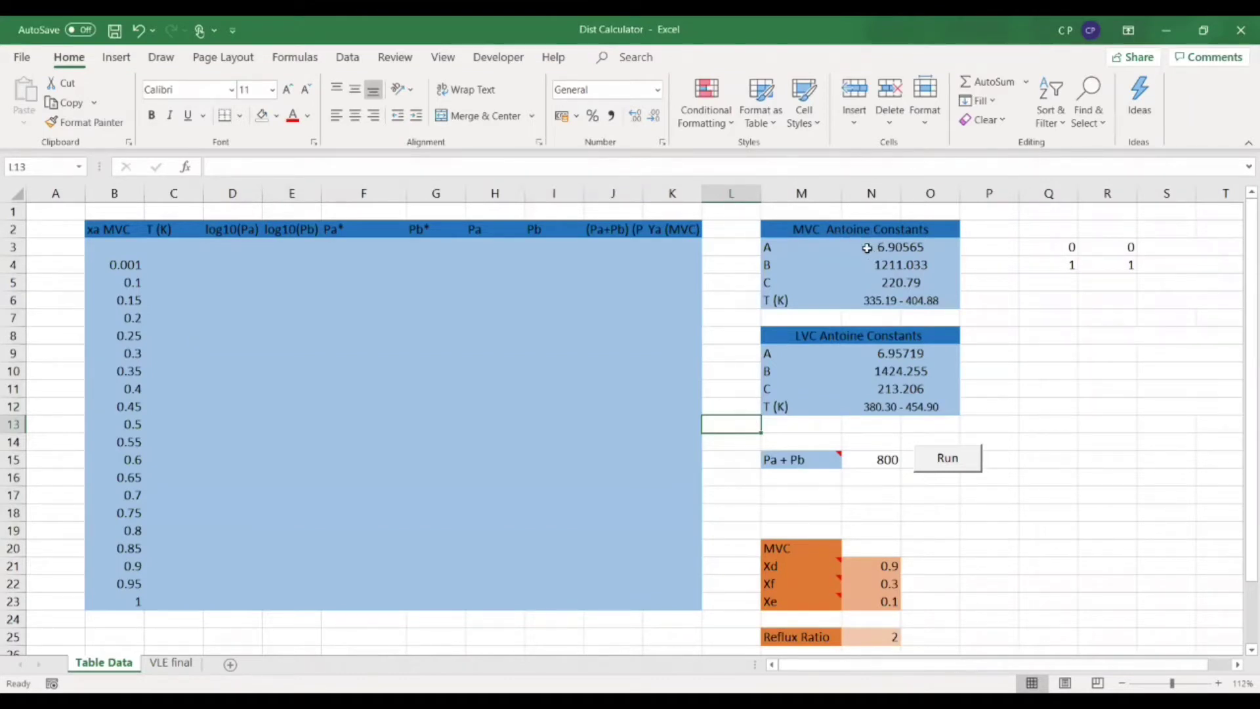
drag(867, 248, 836, 281)
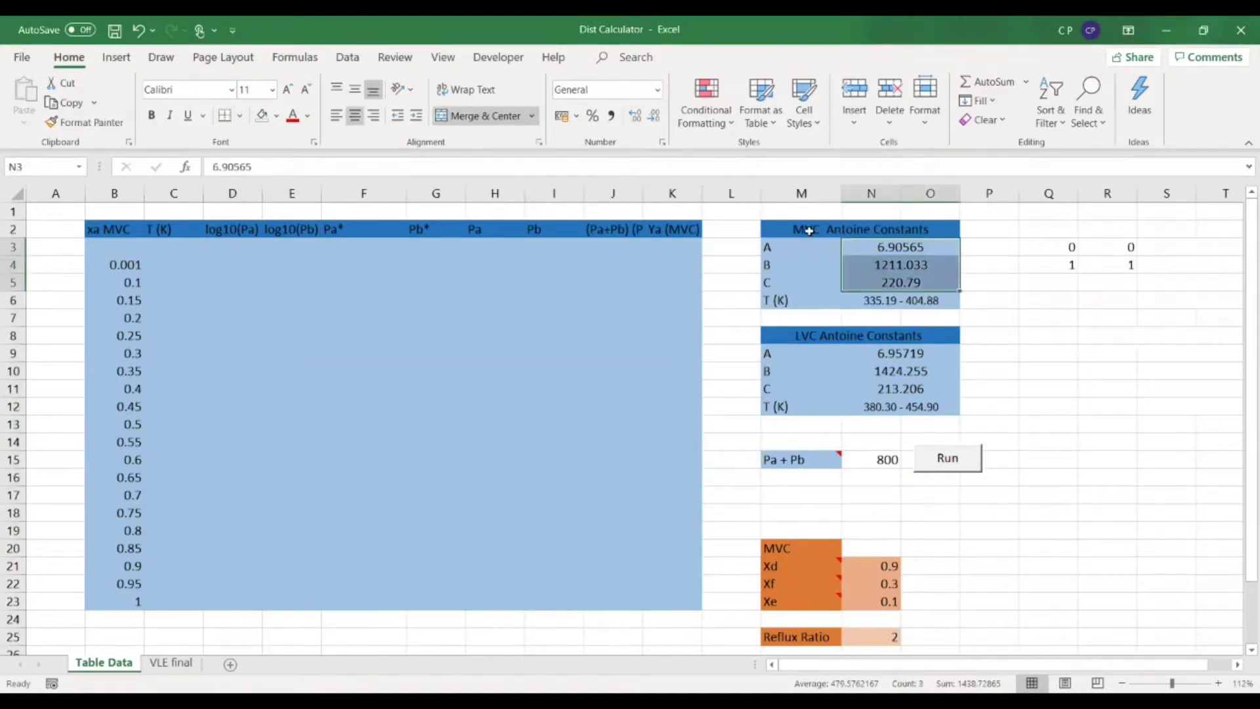
drag(809, 231, 818, 301)
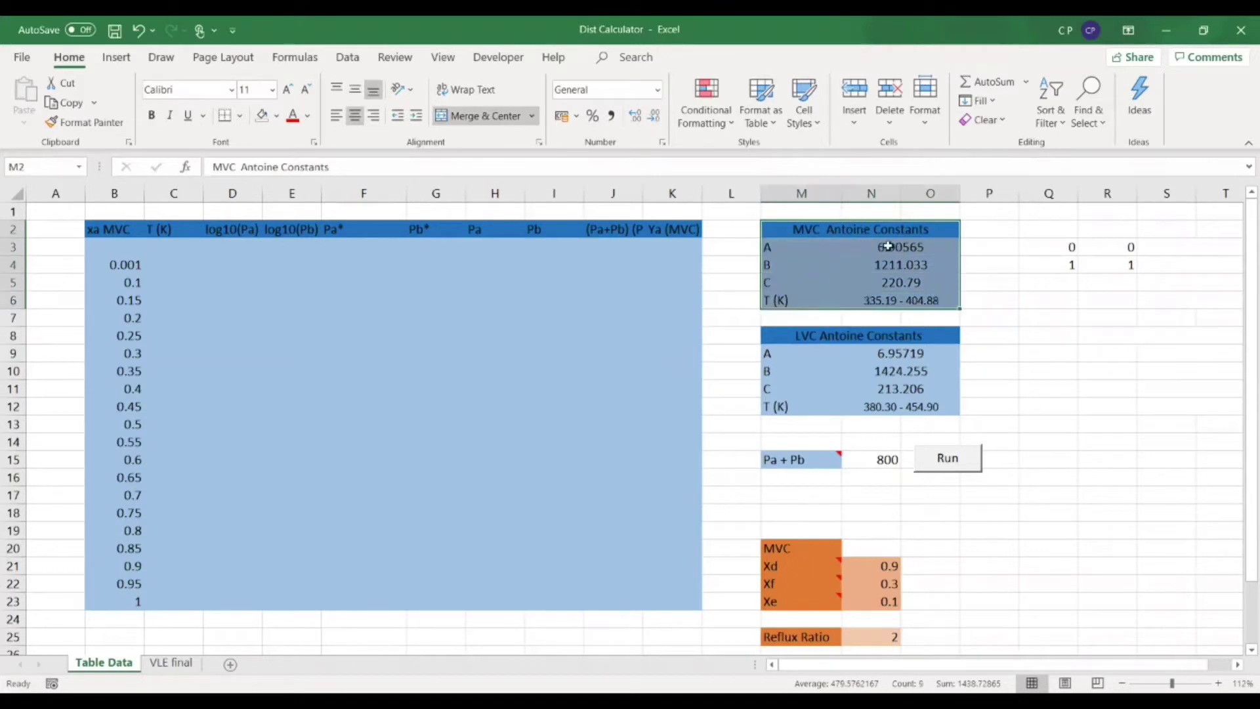
click(887, 247)
click(809, 231)
click(812, 335)
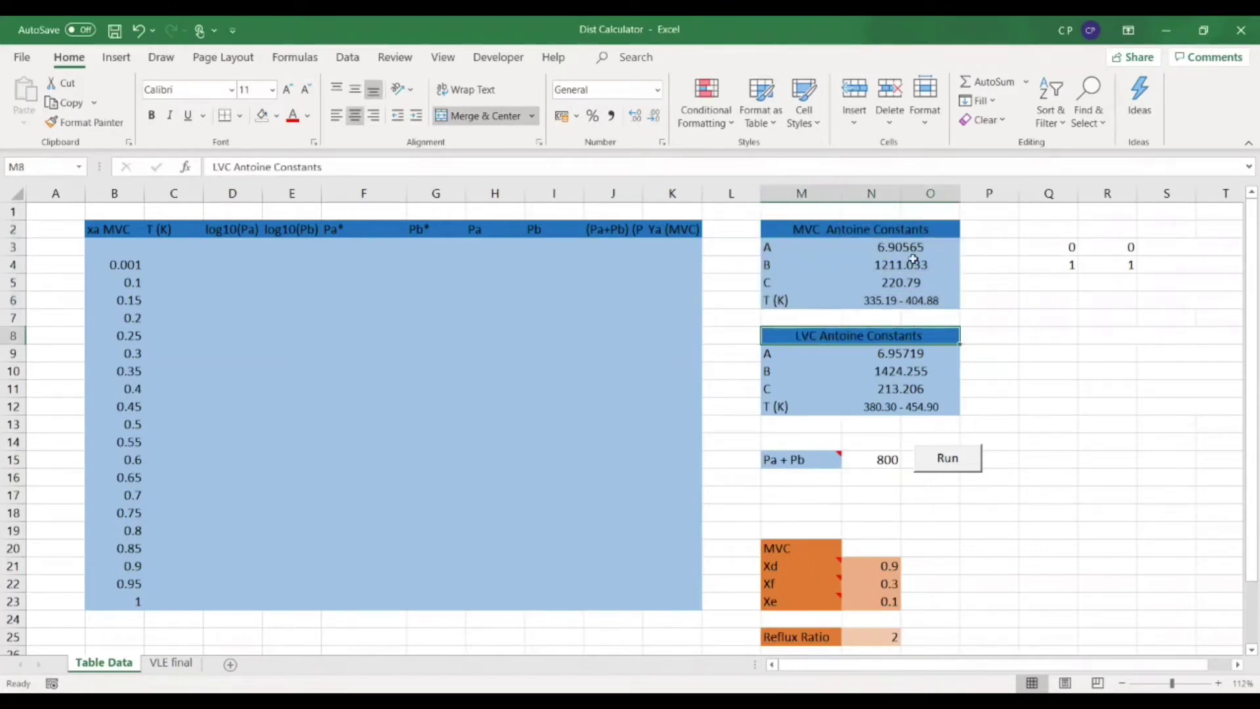
drag(848, 229, 858, 418)
drag(110, 229, 670, 605)
click(1006, 542)
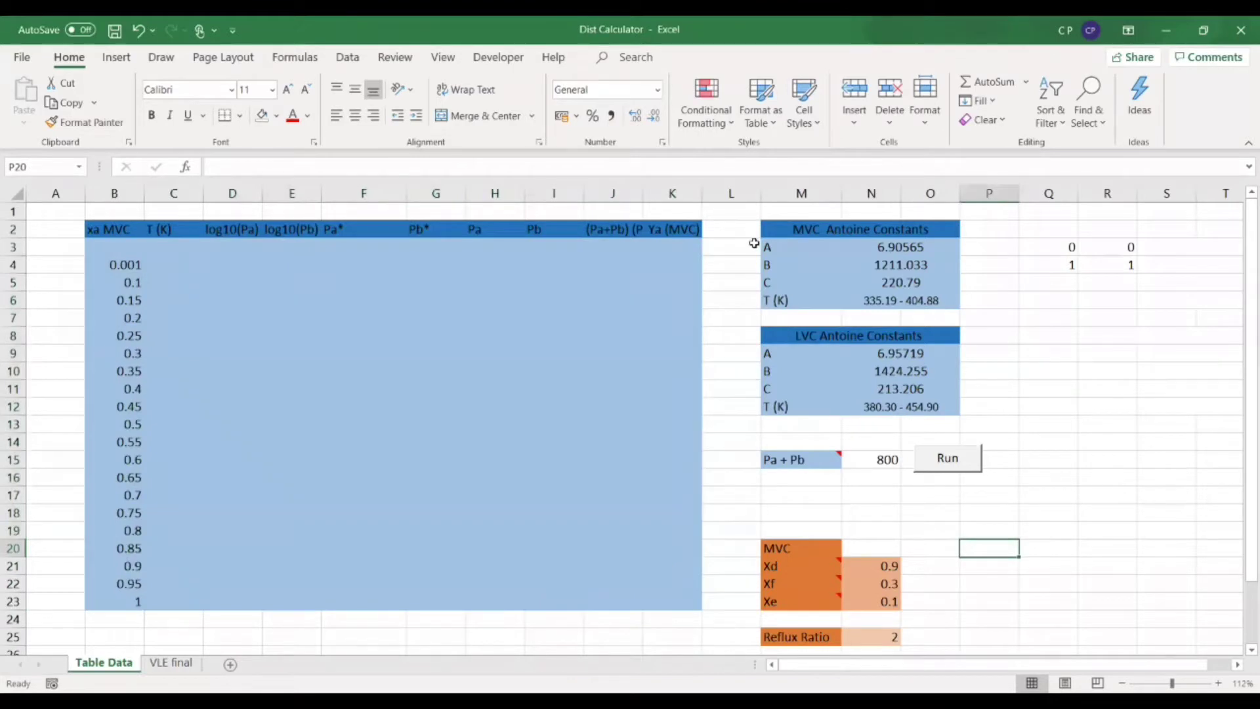
Inspect the log10(Pa), log10(Pb) and T (K) headings and the 800 total pressure target
click(236, 233)
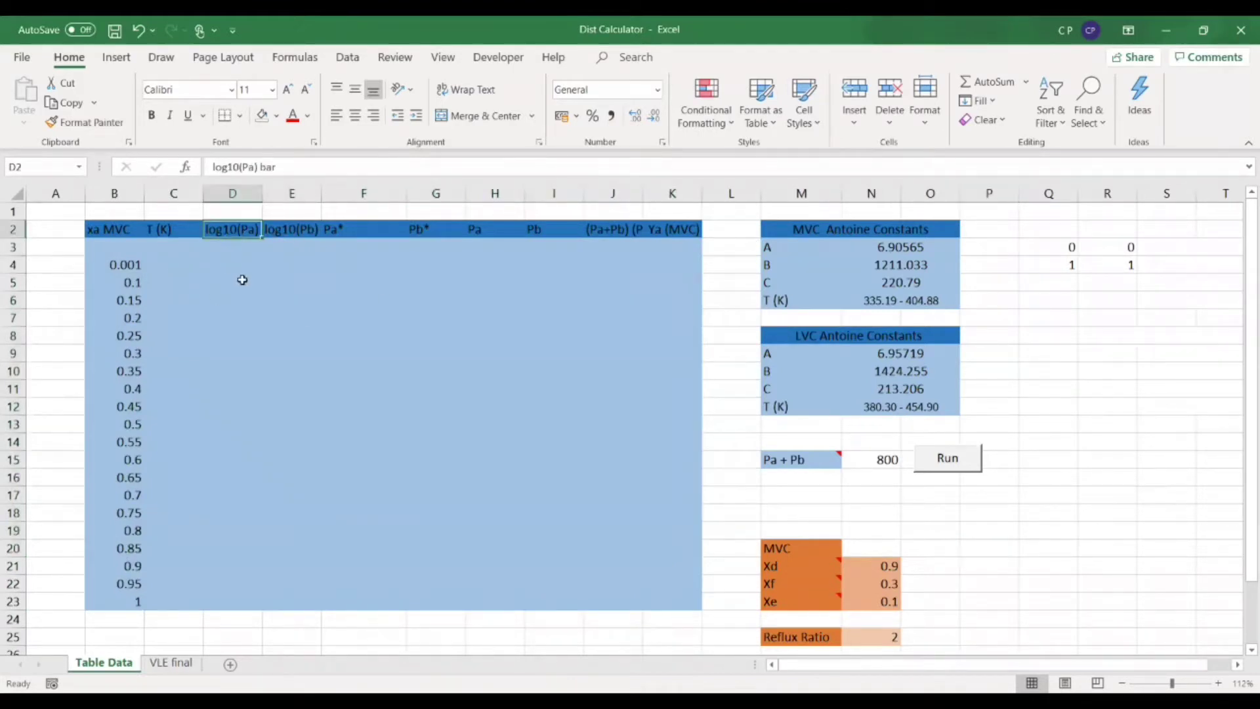
click(301, 229)
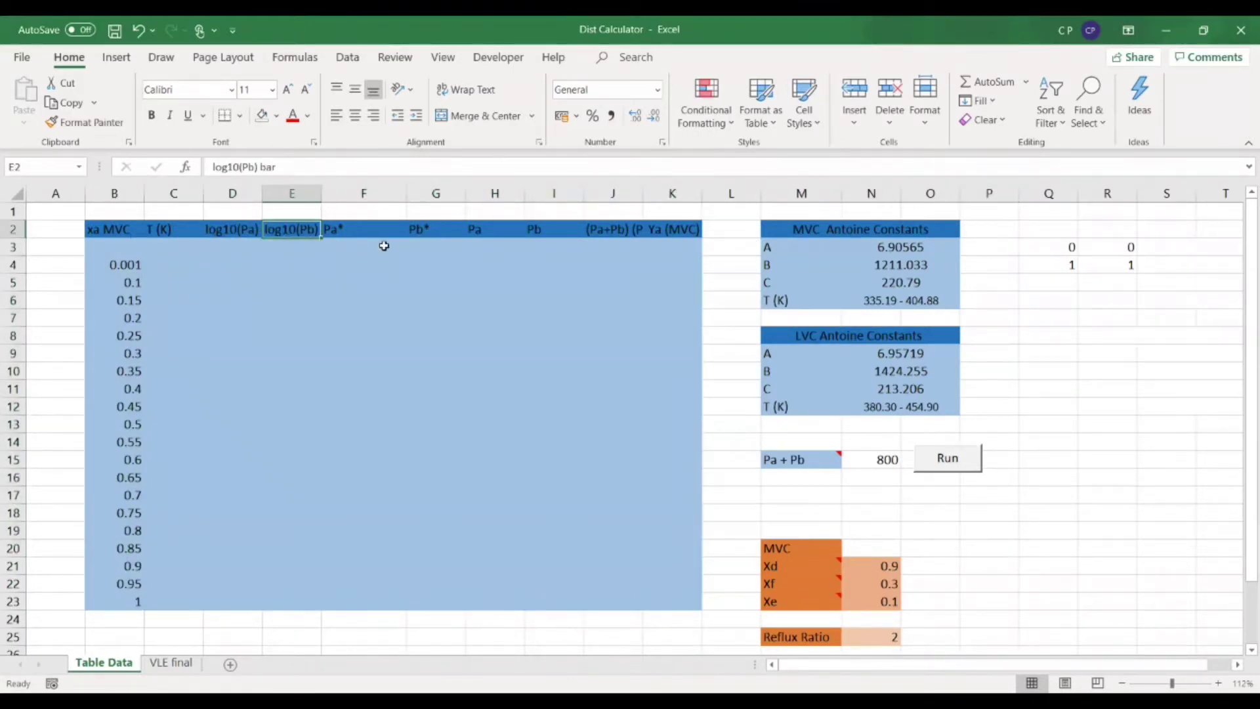
click(885, 458)
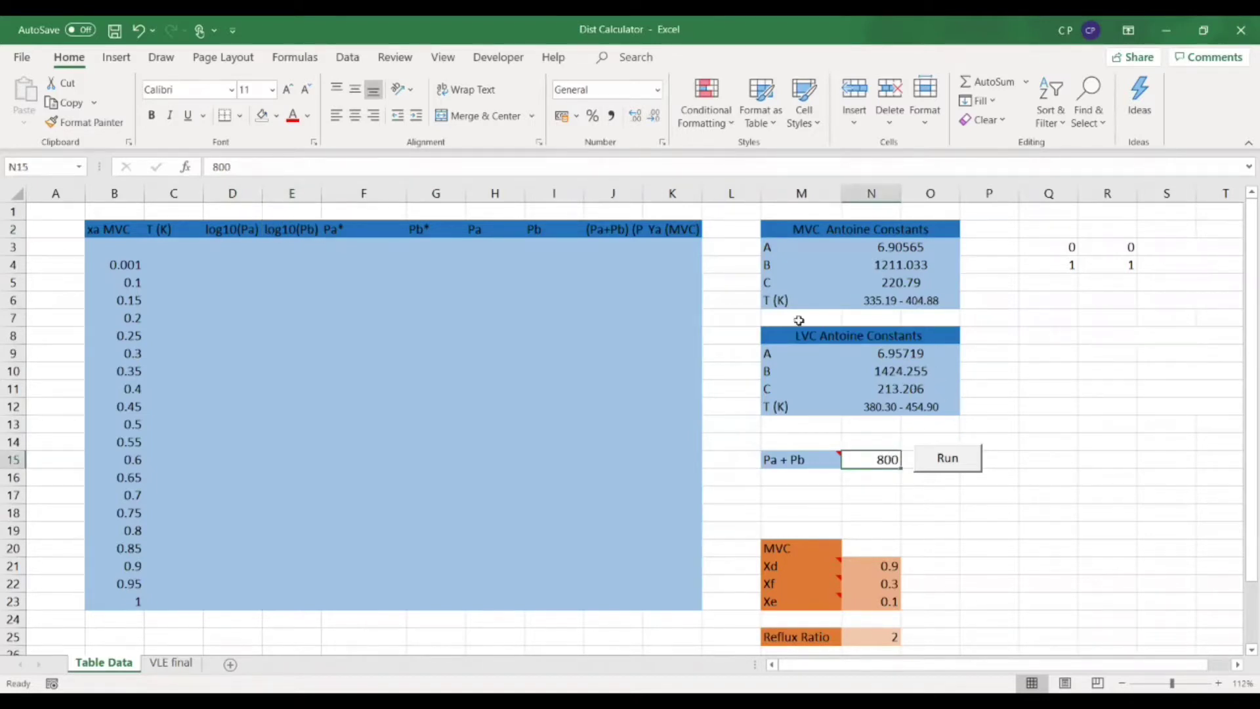
click(897, 492)
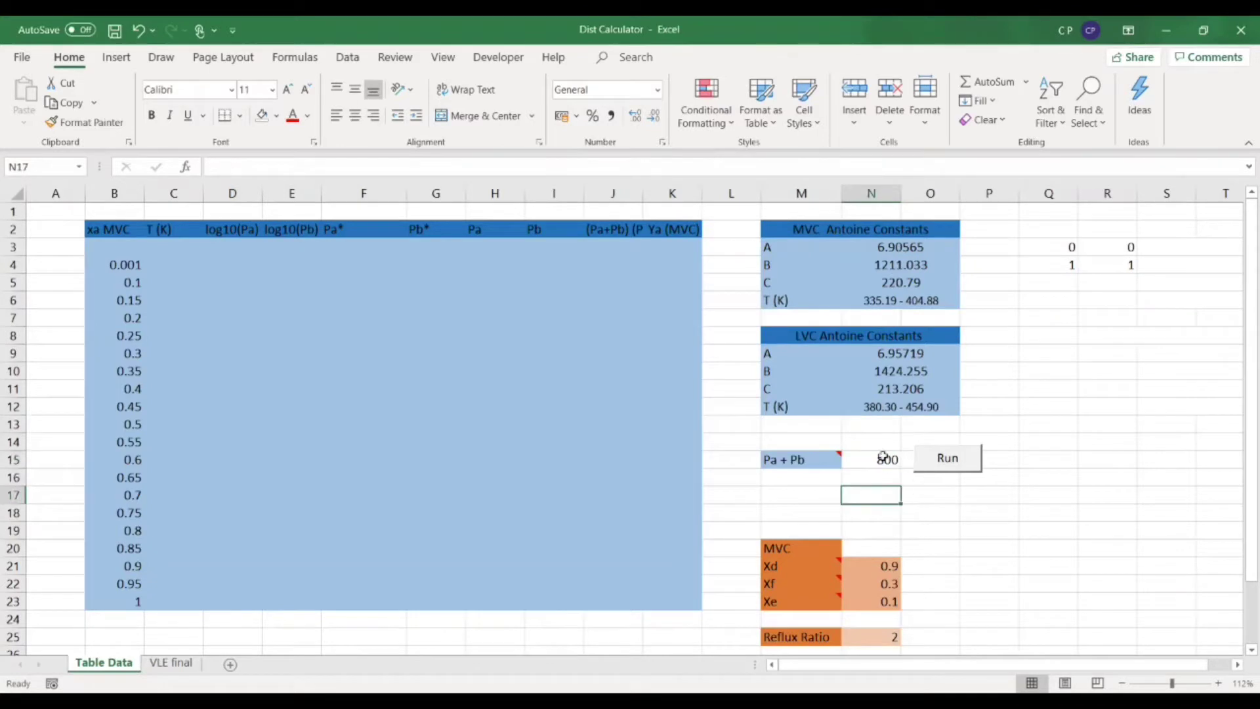
click(238, 227)
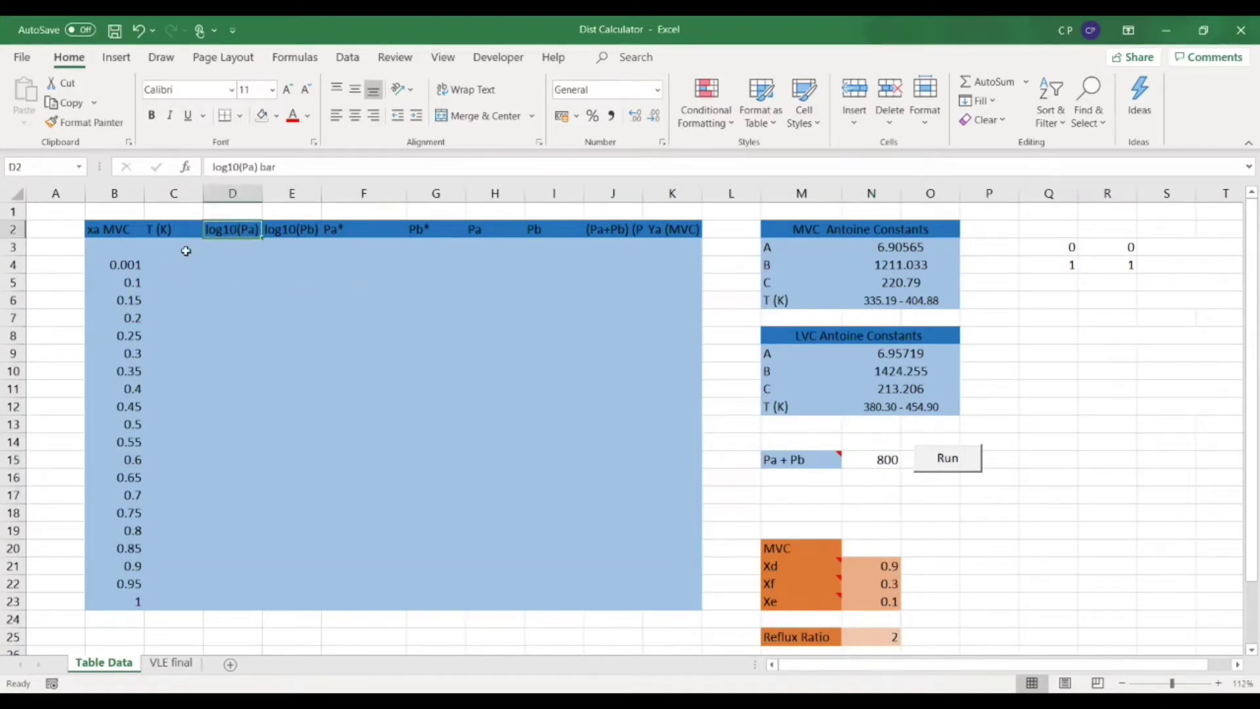
click(149, 261)
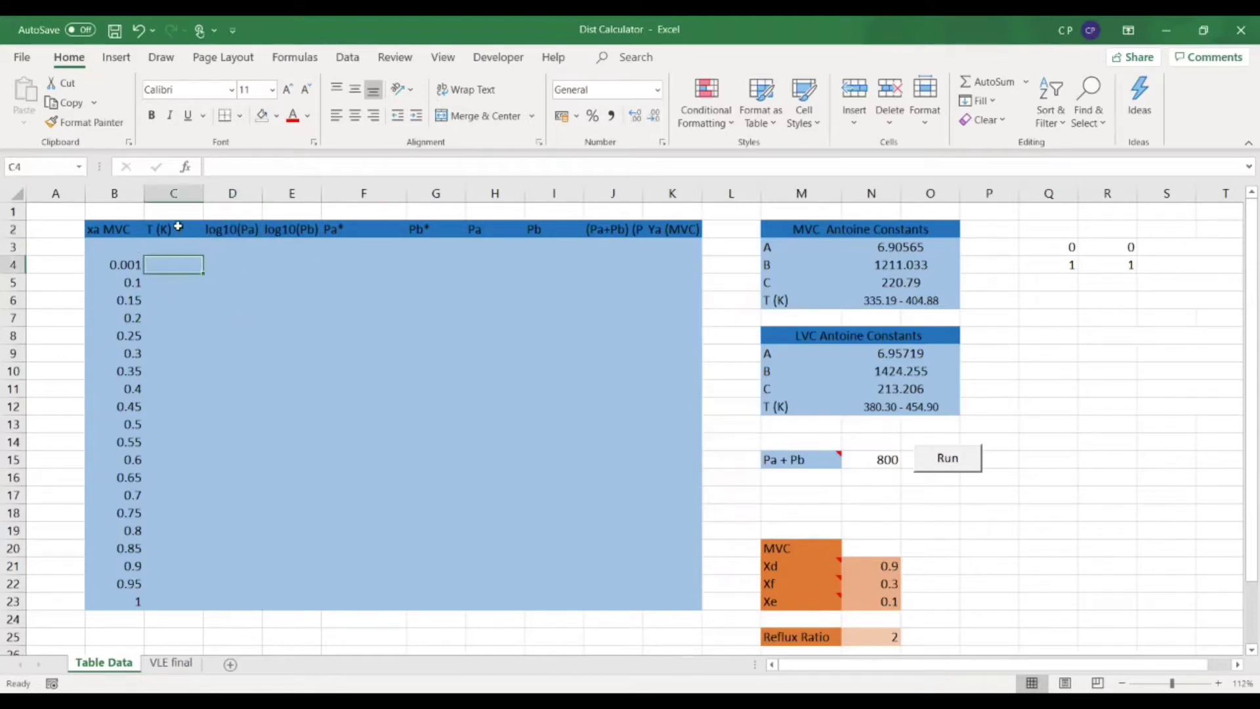
click(177, 226)
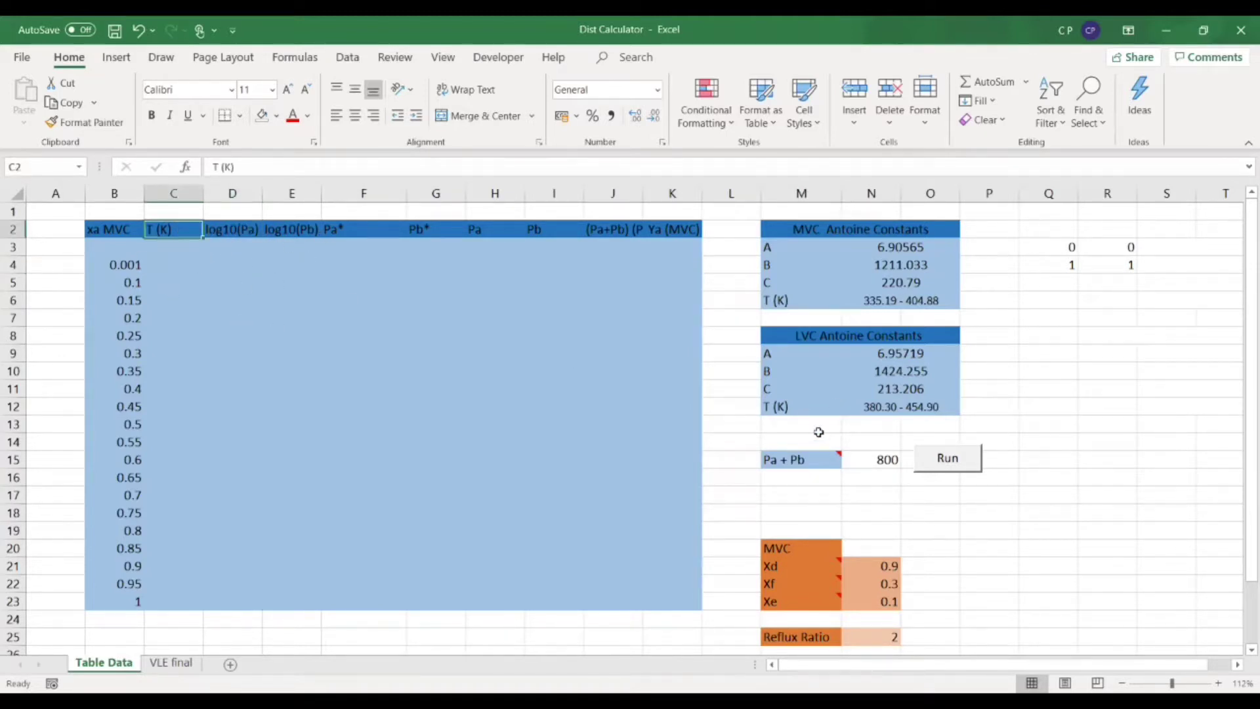
Enter 130 in C4 and fill it down the T (K) column to C23
click(172, 266)
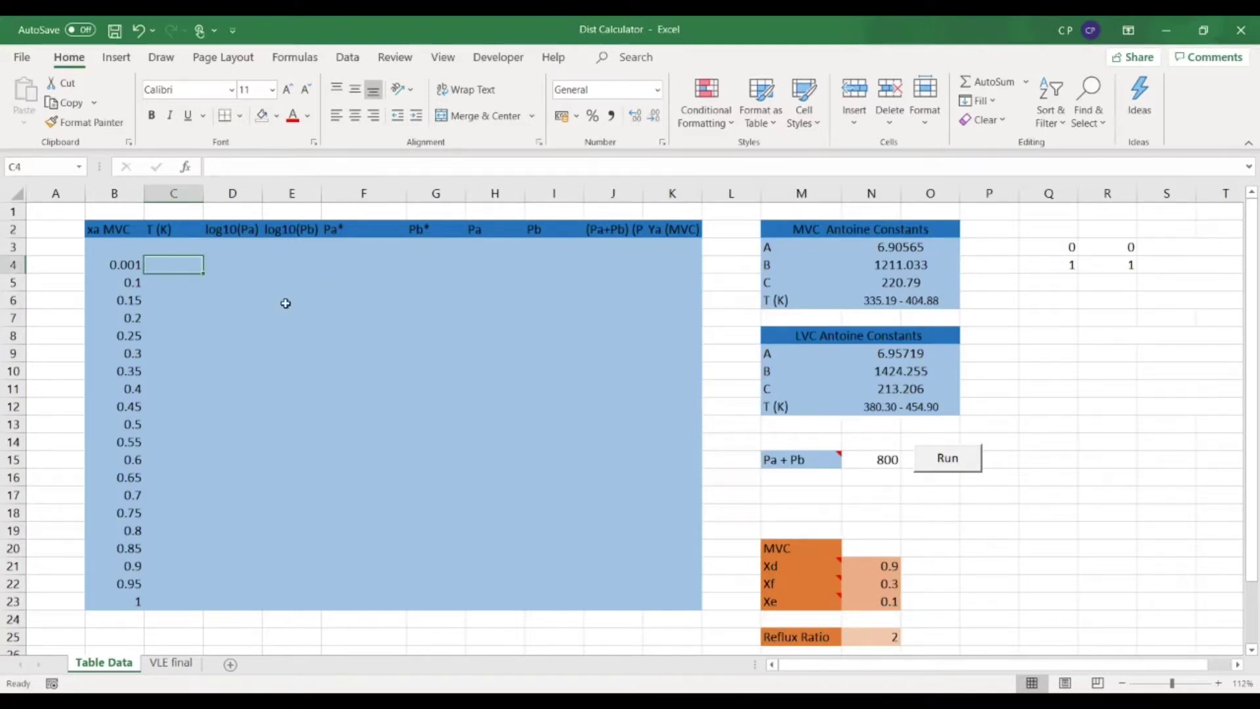
text(130)
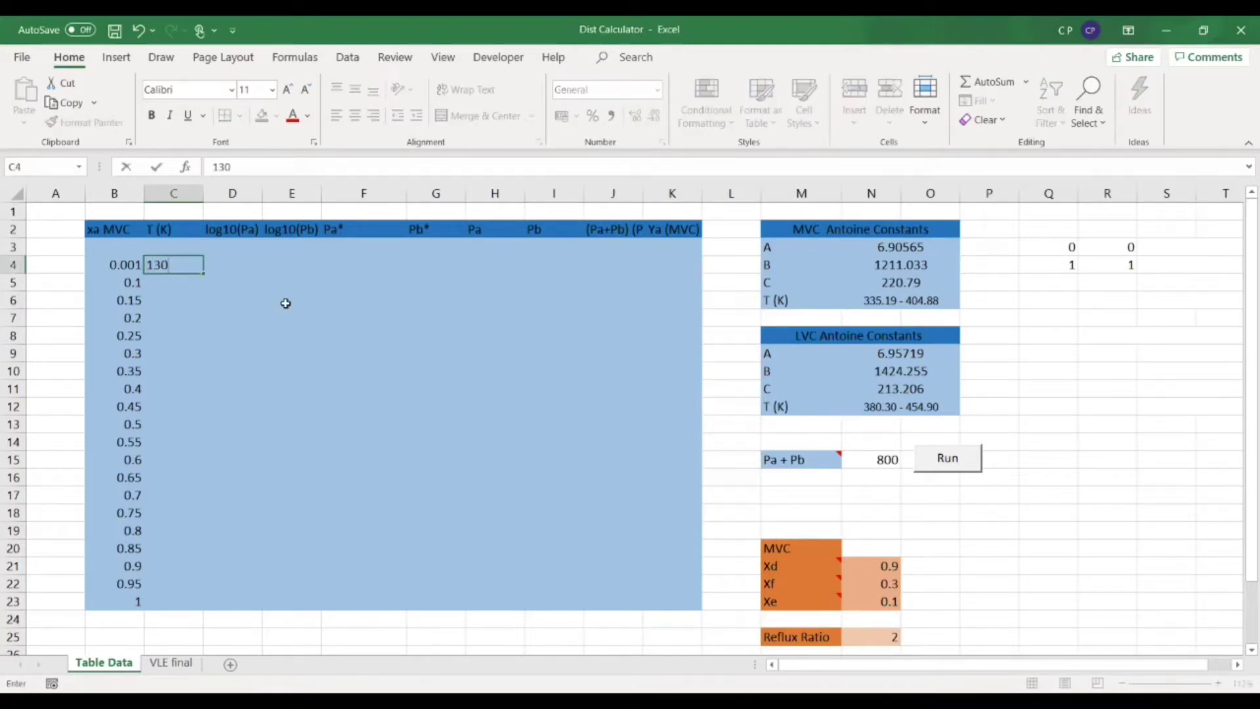
key(Return)
click(186, 264)
drag(202, 272, 203, 310)
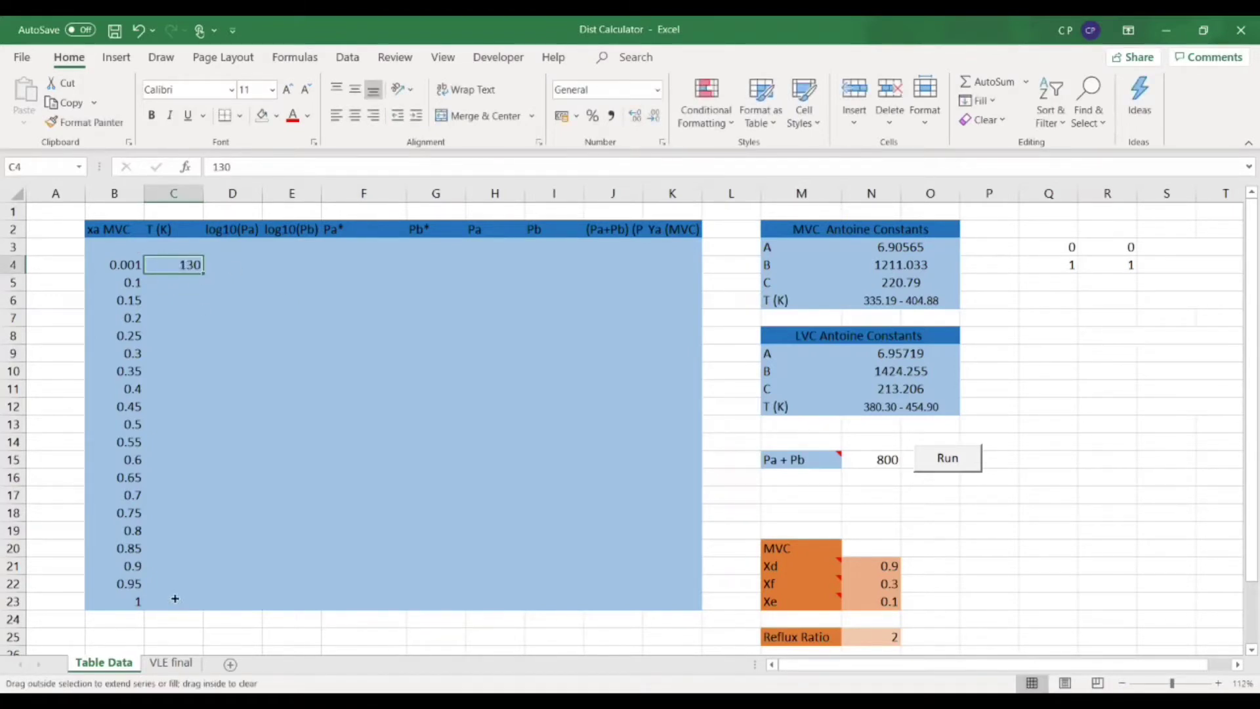
drag(467, 481, 394, 482)
click(885, 472)
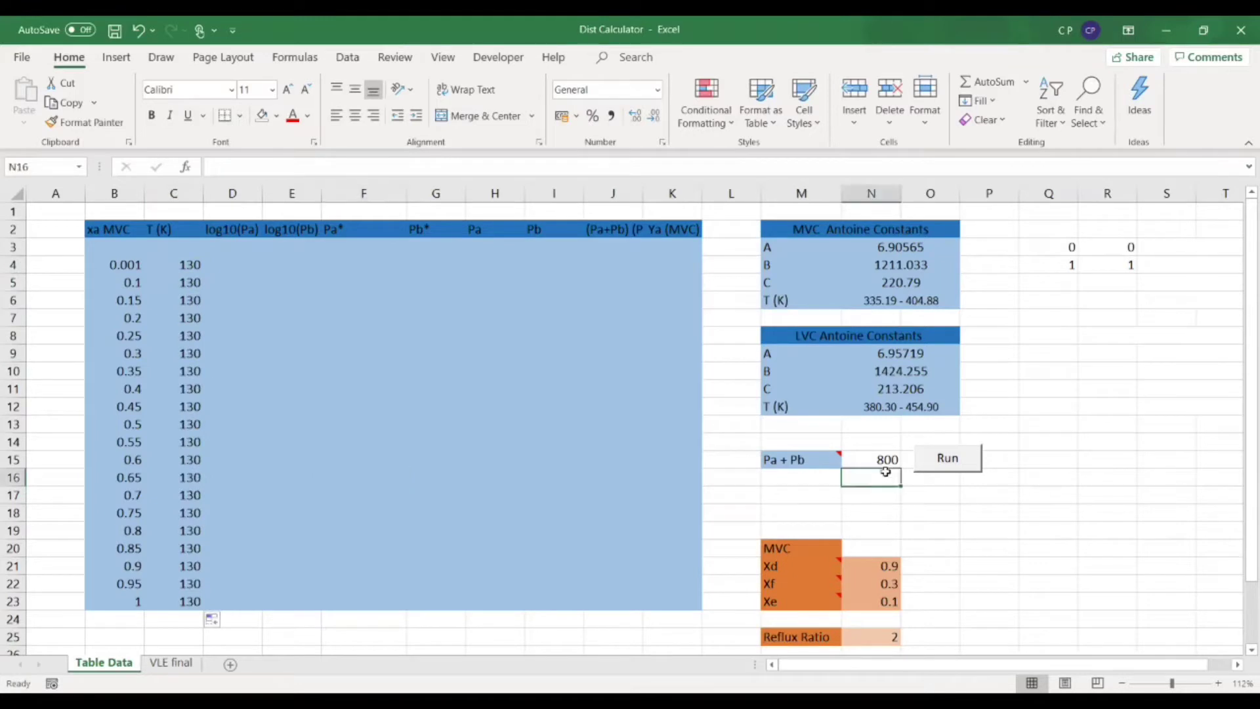
click(875, 462)
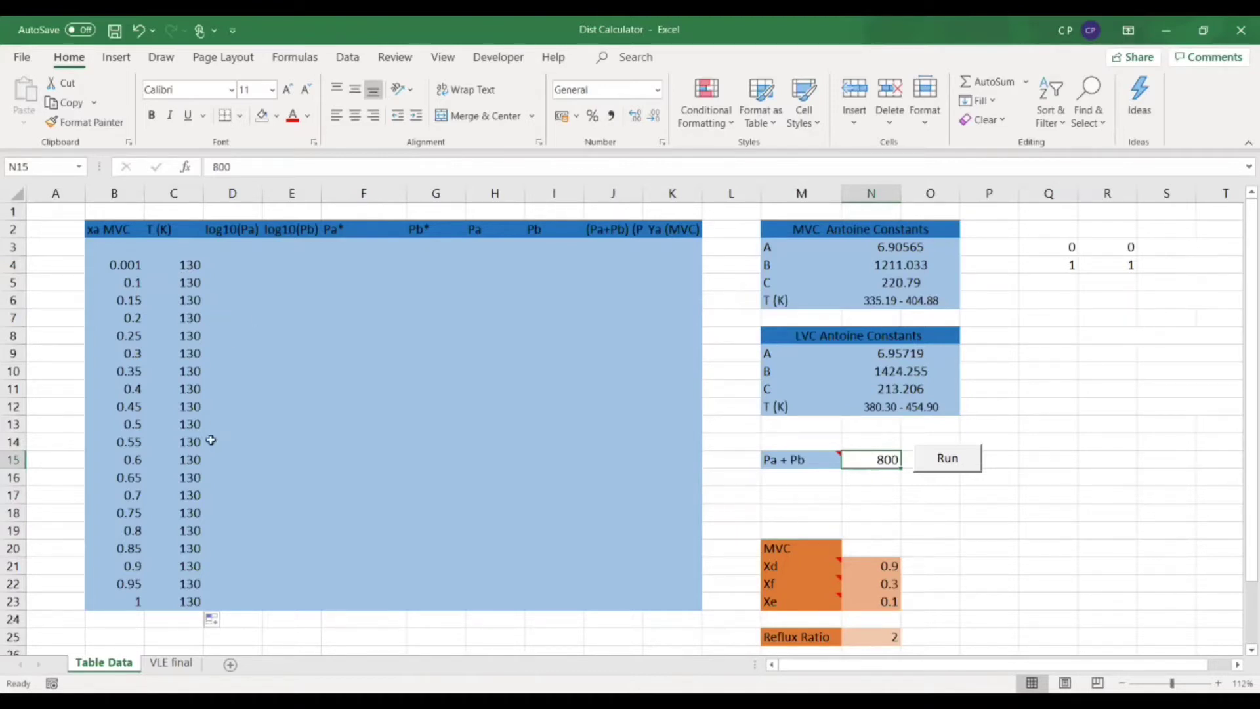
click(183, 266)
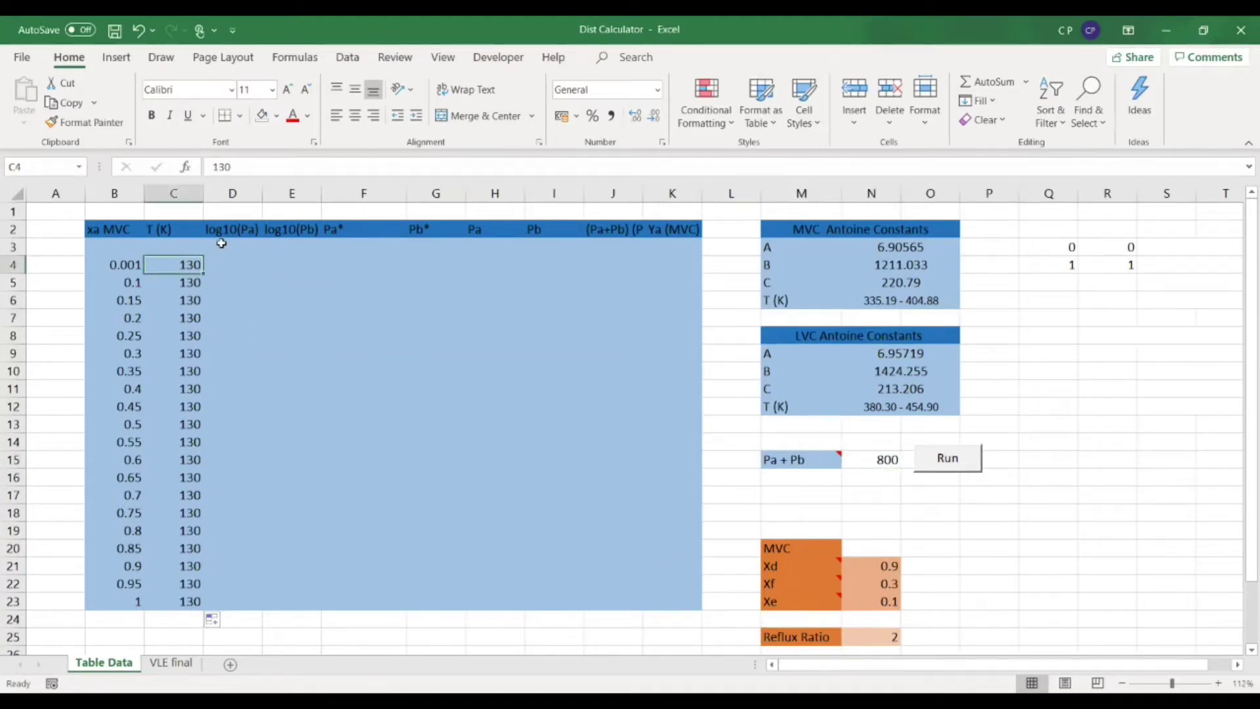
Build the log10(Pa) formula in D4 from MVC constants N3, N4, N5 and temperature C4
click(227, 266)
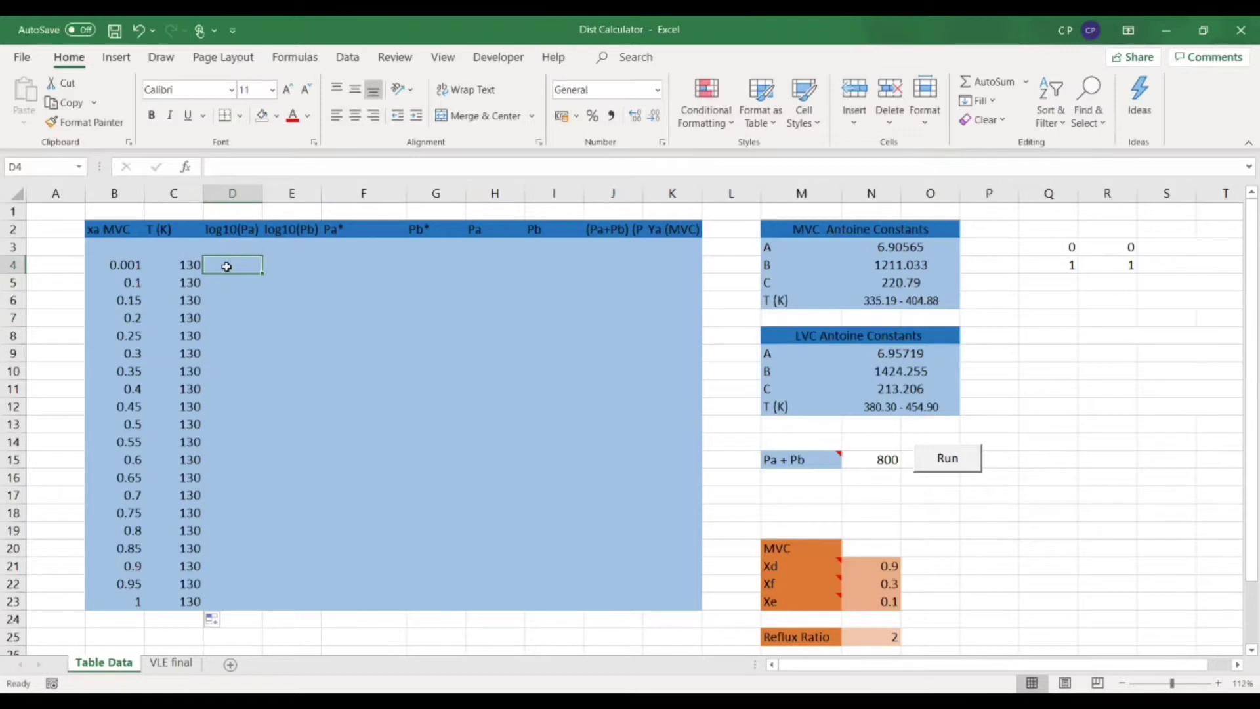
text(=)
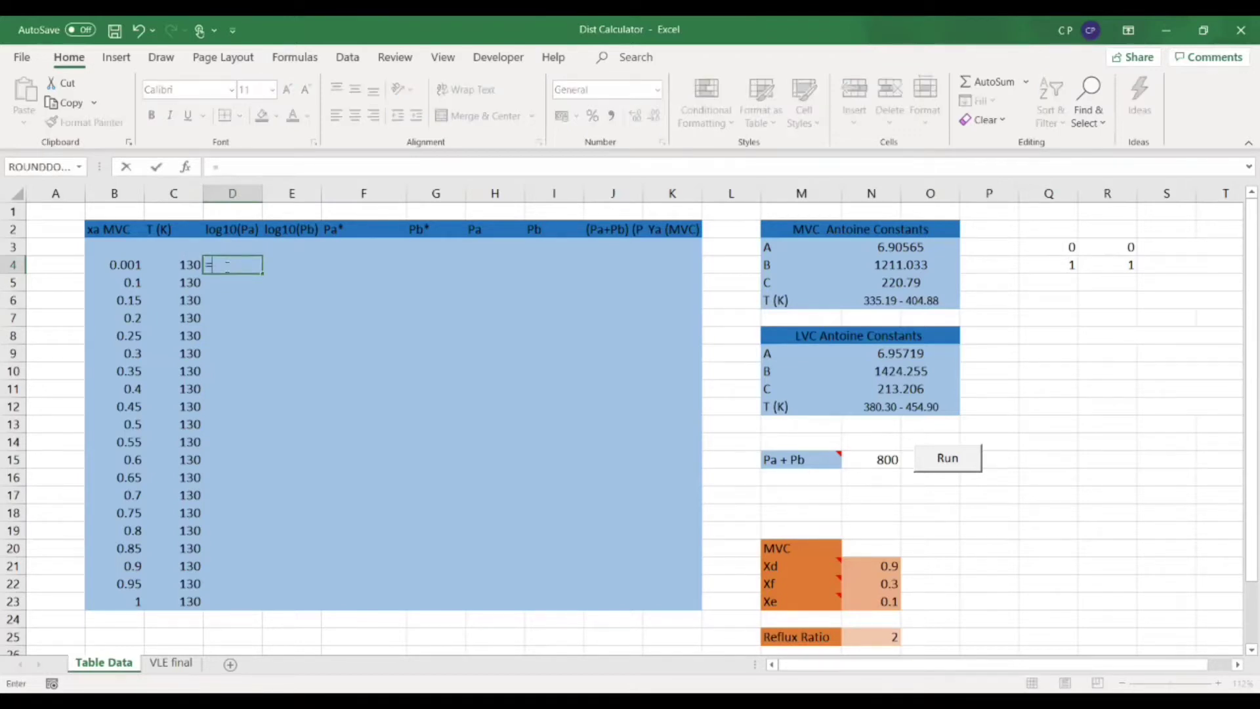
click(894, 248)
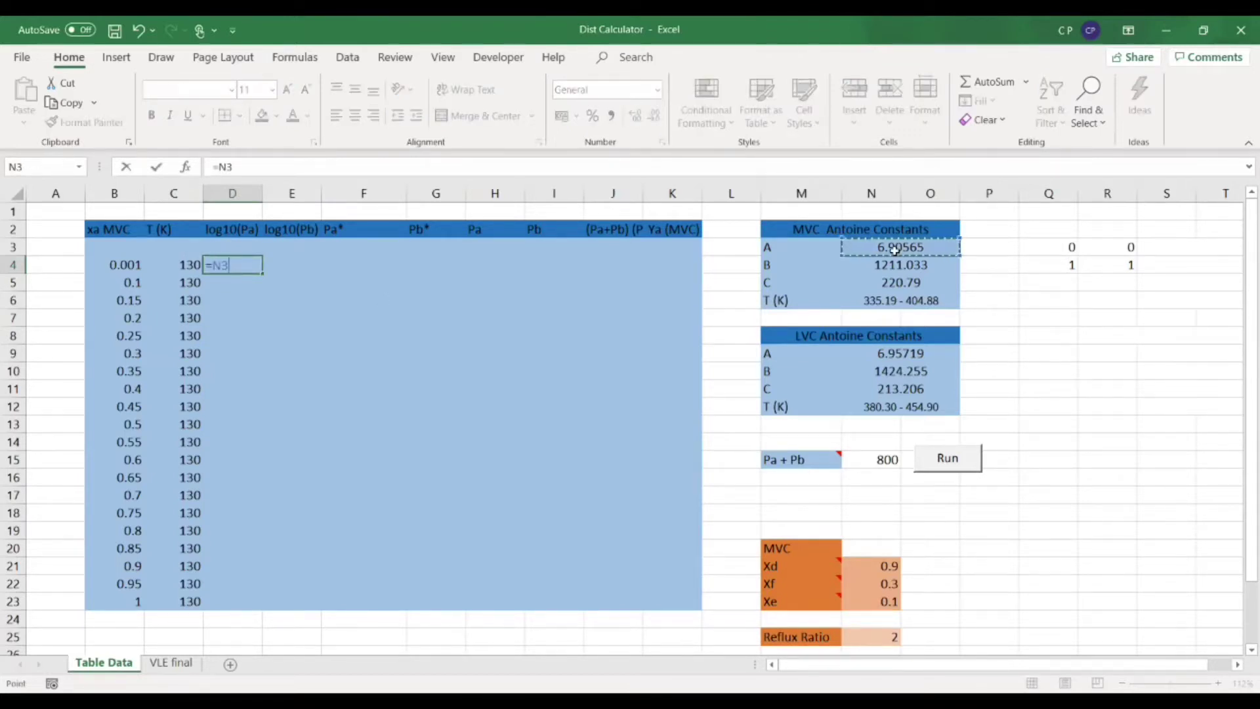
text(-()
click(894, 263)
text(/()
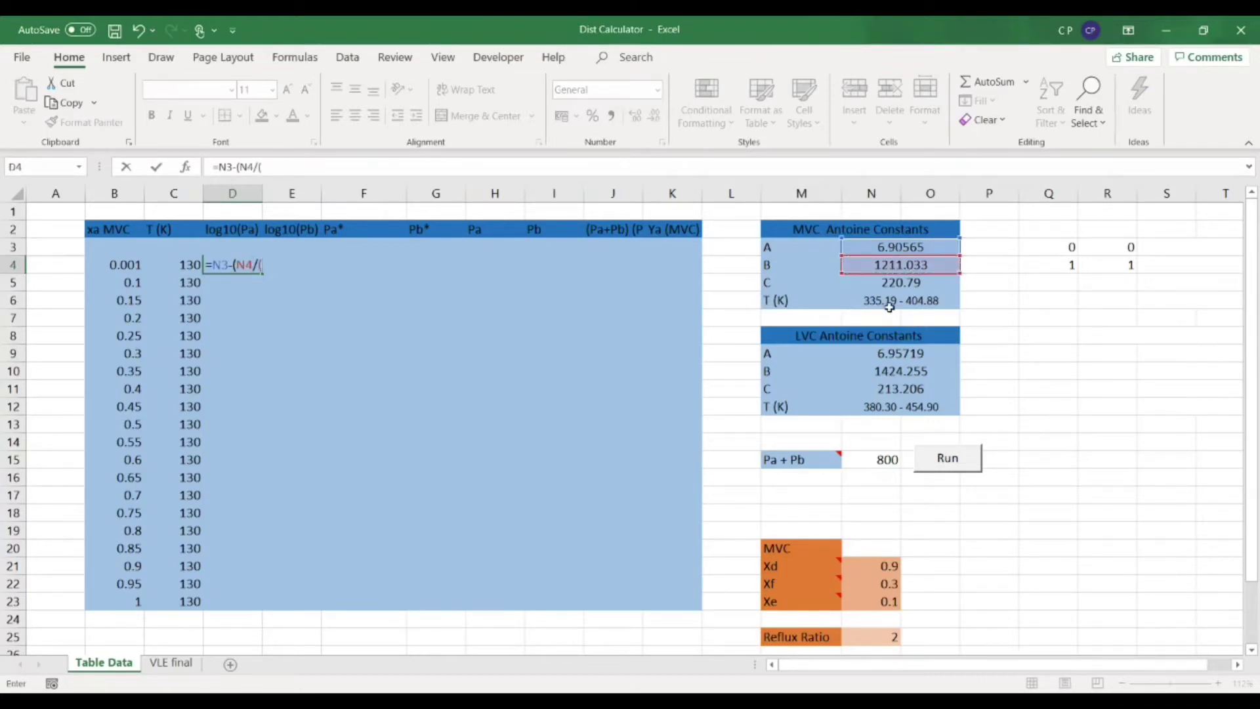
click(883, 286)
text(+)
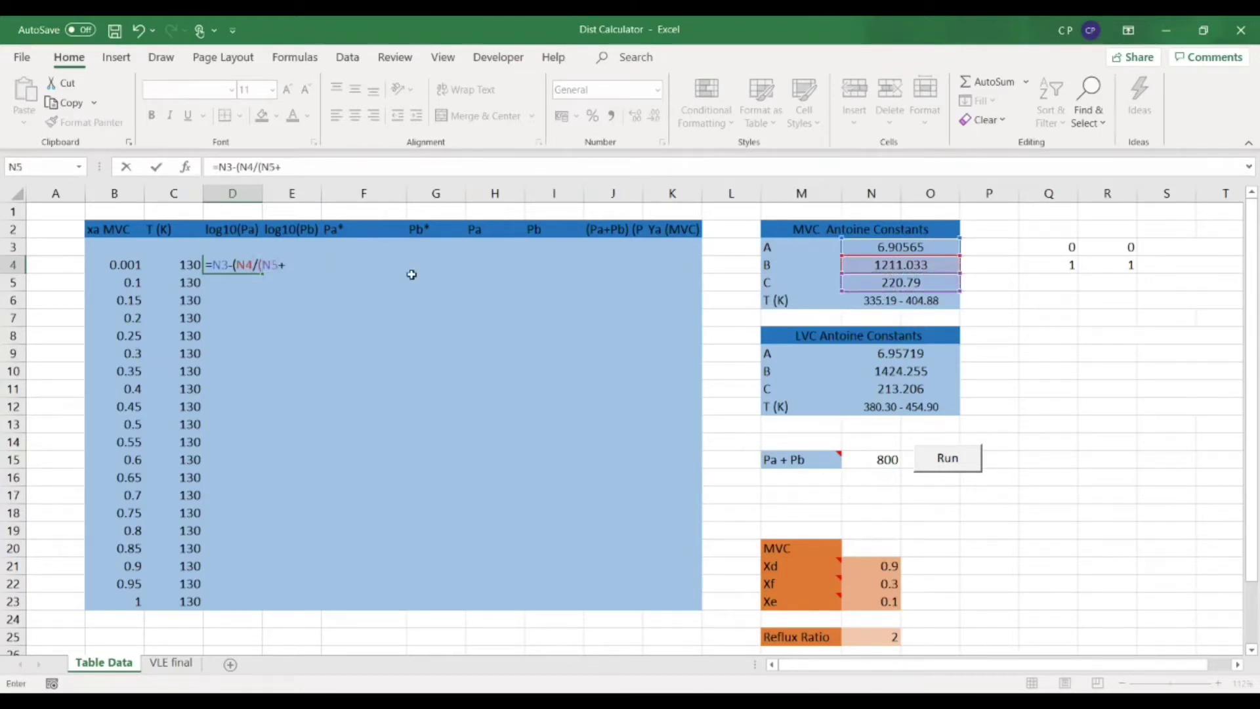
click(196, 263)
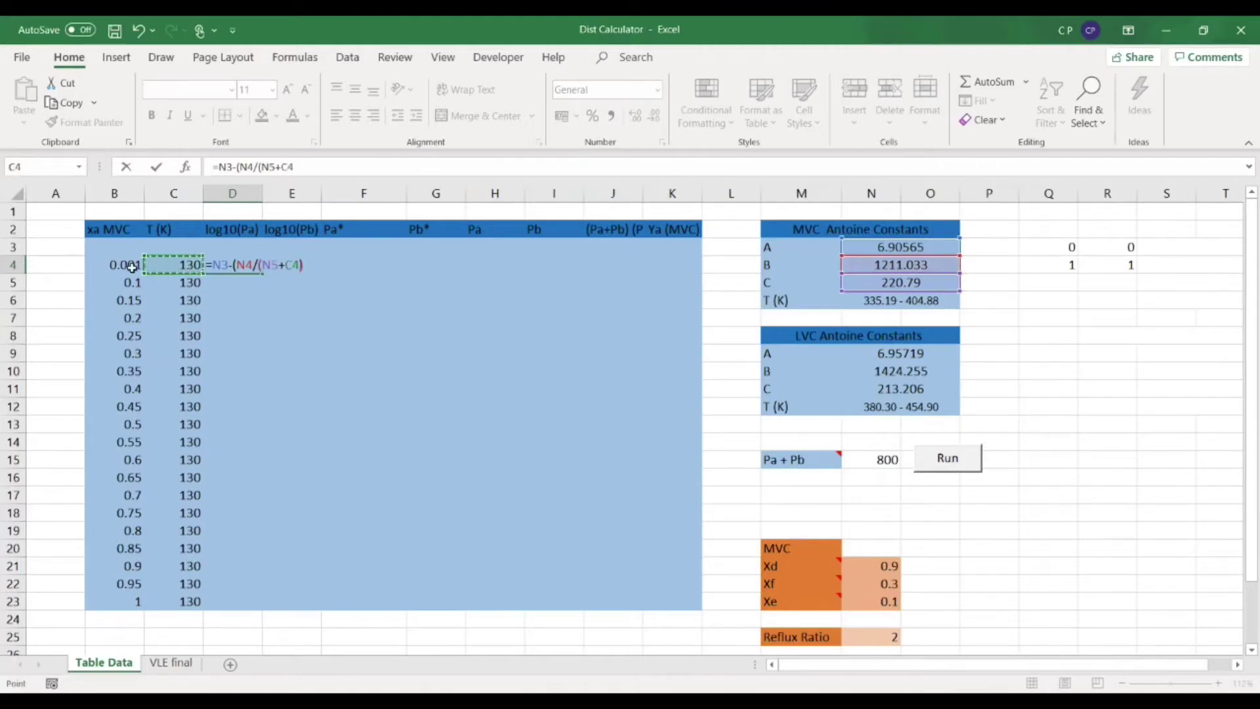
text()))
Make the N3, N4 and N5 references absolute and commit D4, giving 3.45335
click(221, 168)
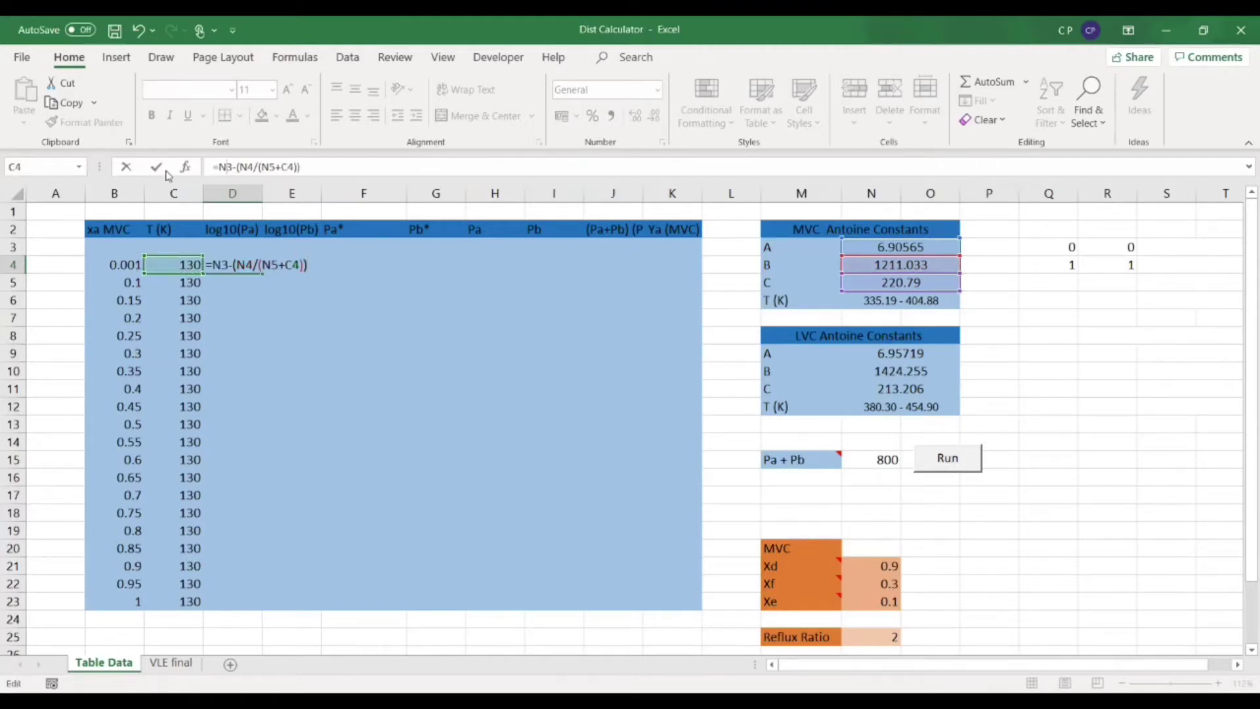
key(F4)
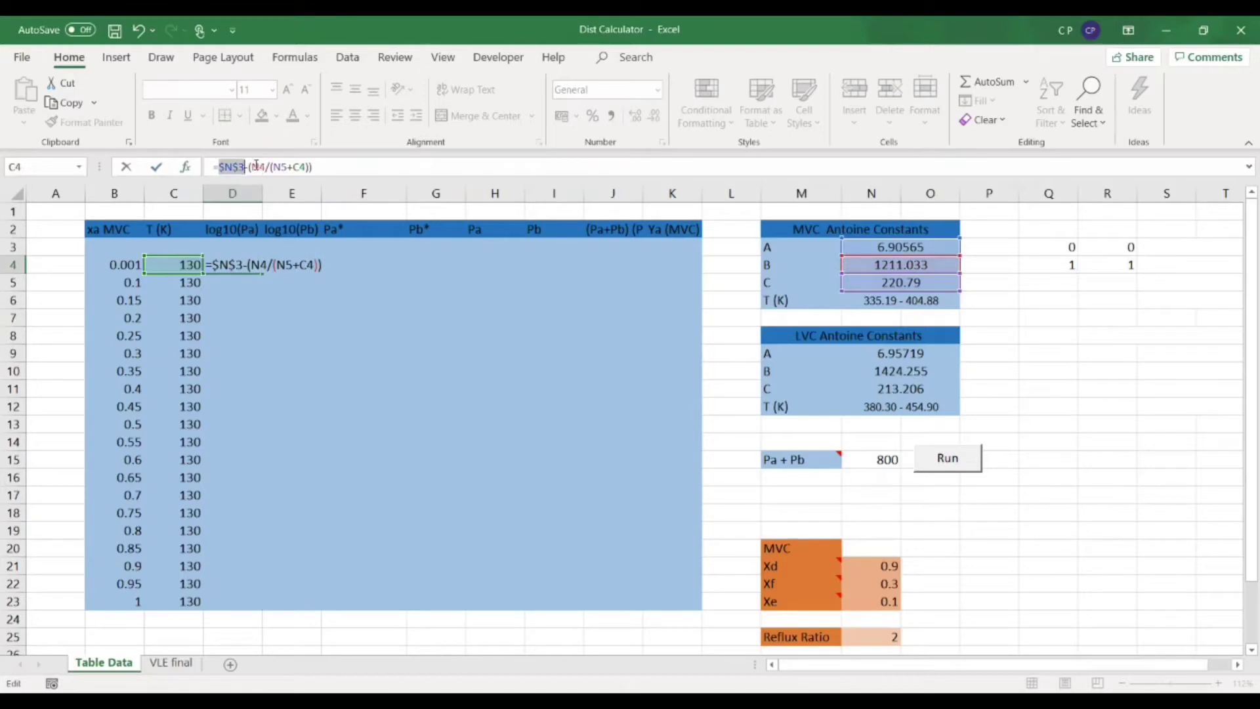
click(256, 166)
key(F4)
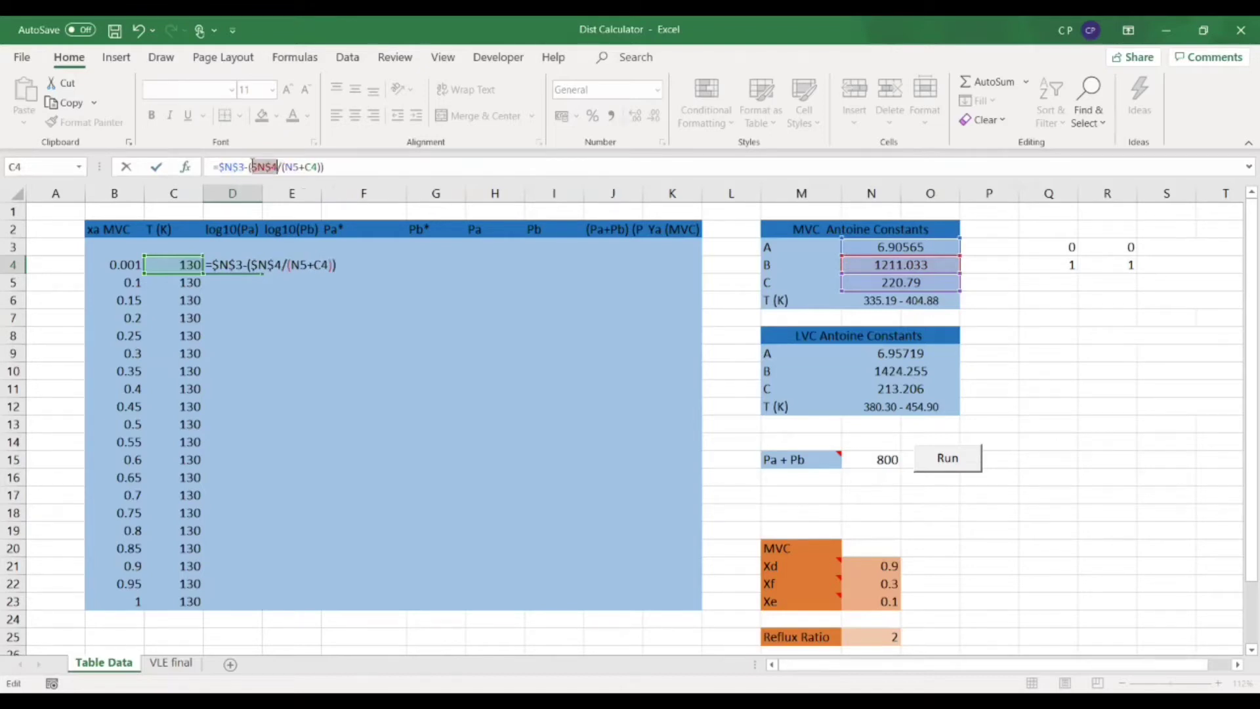
click(294, 166)
key(F4)
key(Tab)
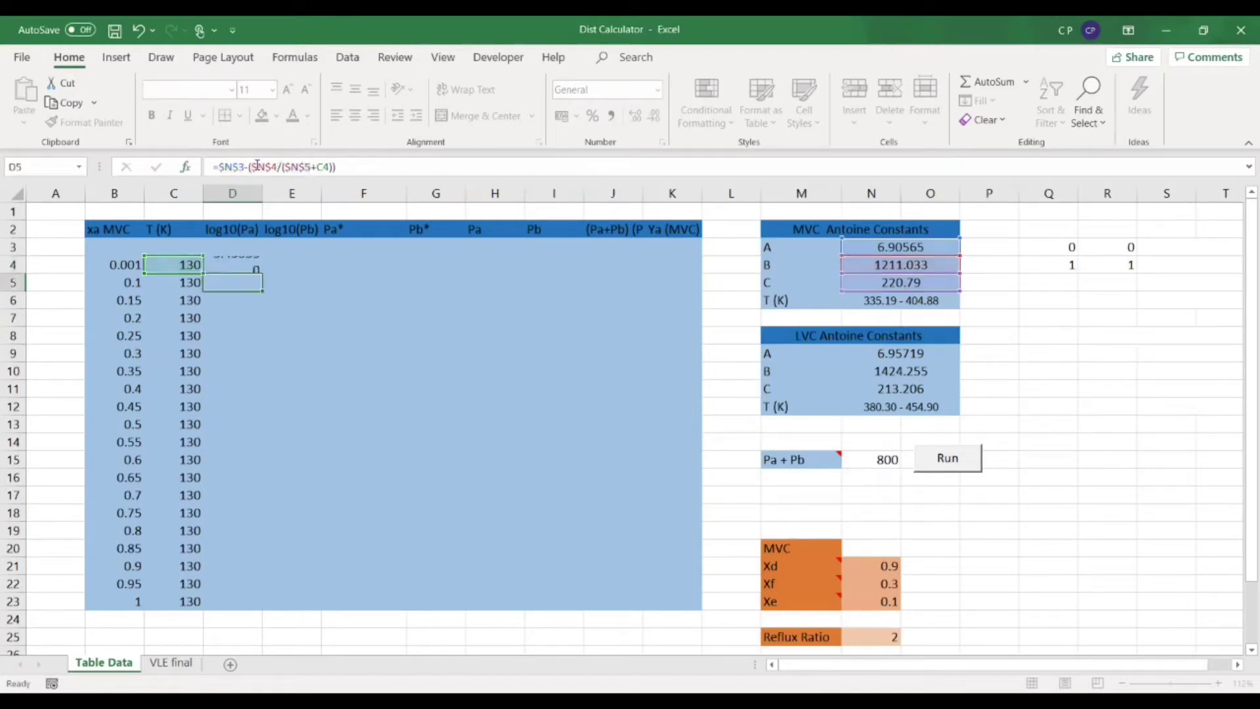
Enter =N9-(N10/(N11+C4)) in E4 using the LVC Antoine constants
text(=)
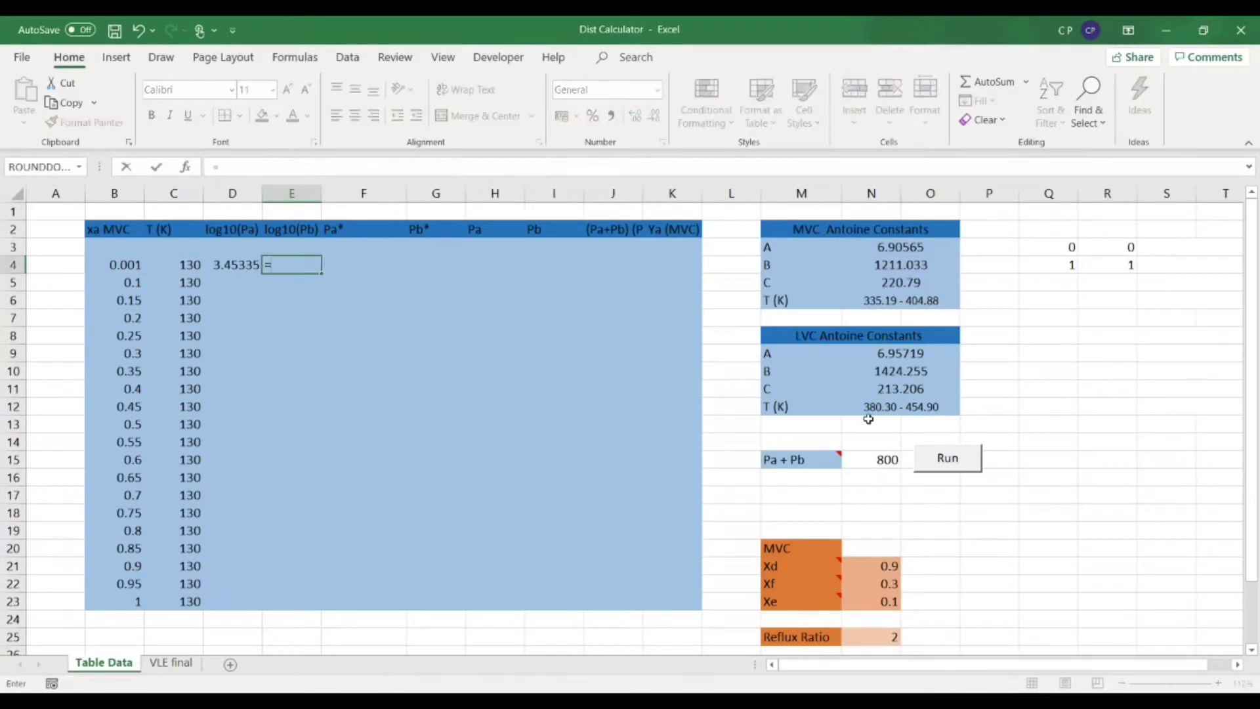
click(897, 352)
text(-)
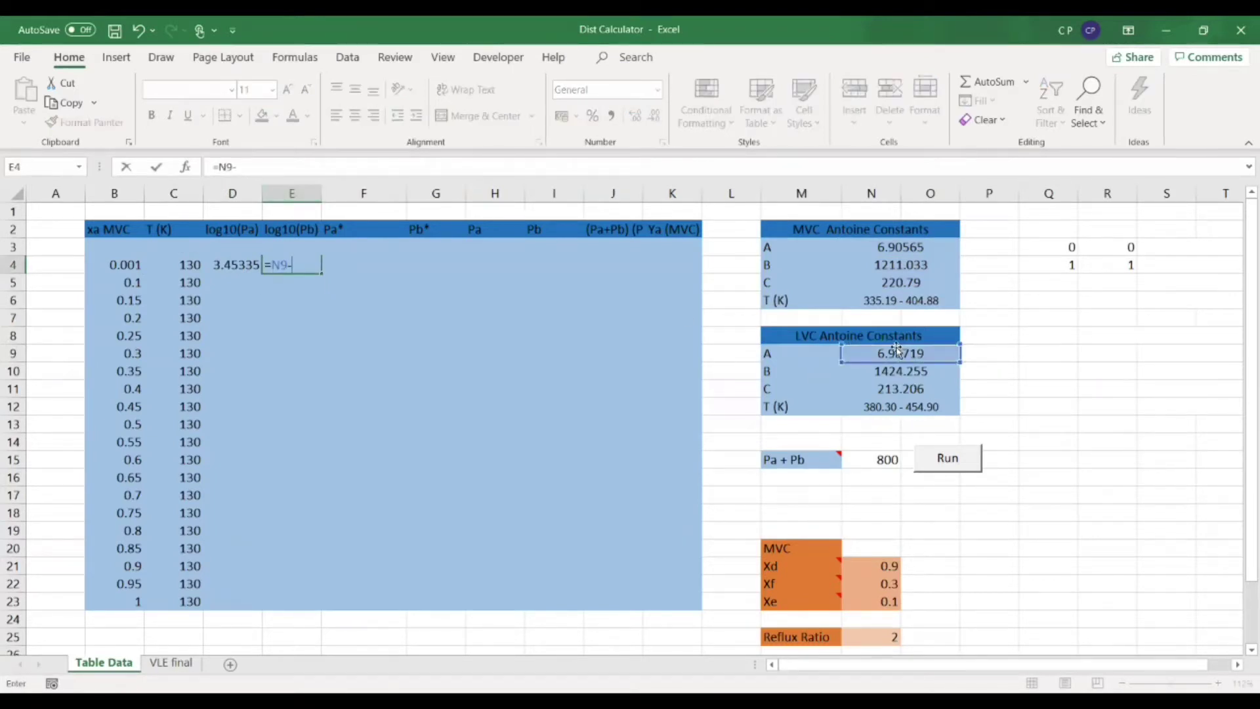
text(()
click(881, 372)
text(/()
click(883, 388)
text(+)
click(174, 265)
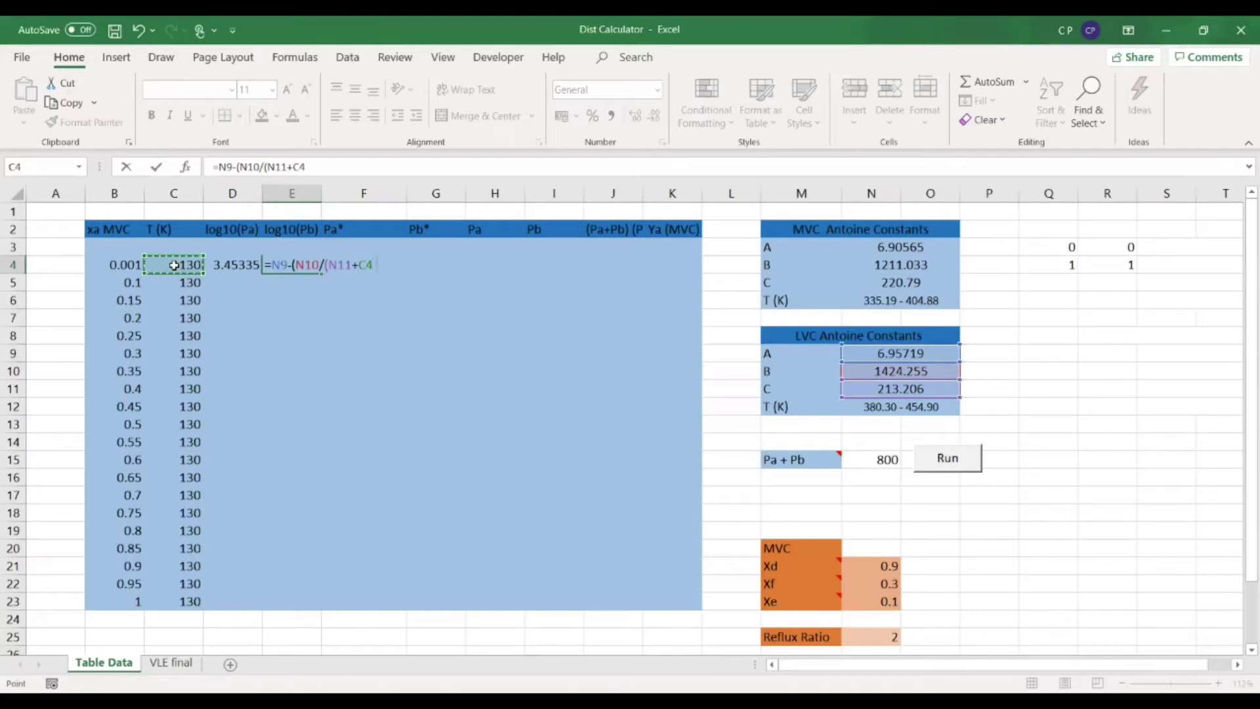
text())
Lock N9 and N10 as absolute references and commit E4, giving 2.80734
click(225, 167)
key(F4)
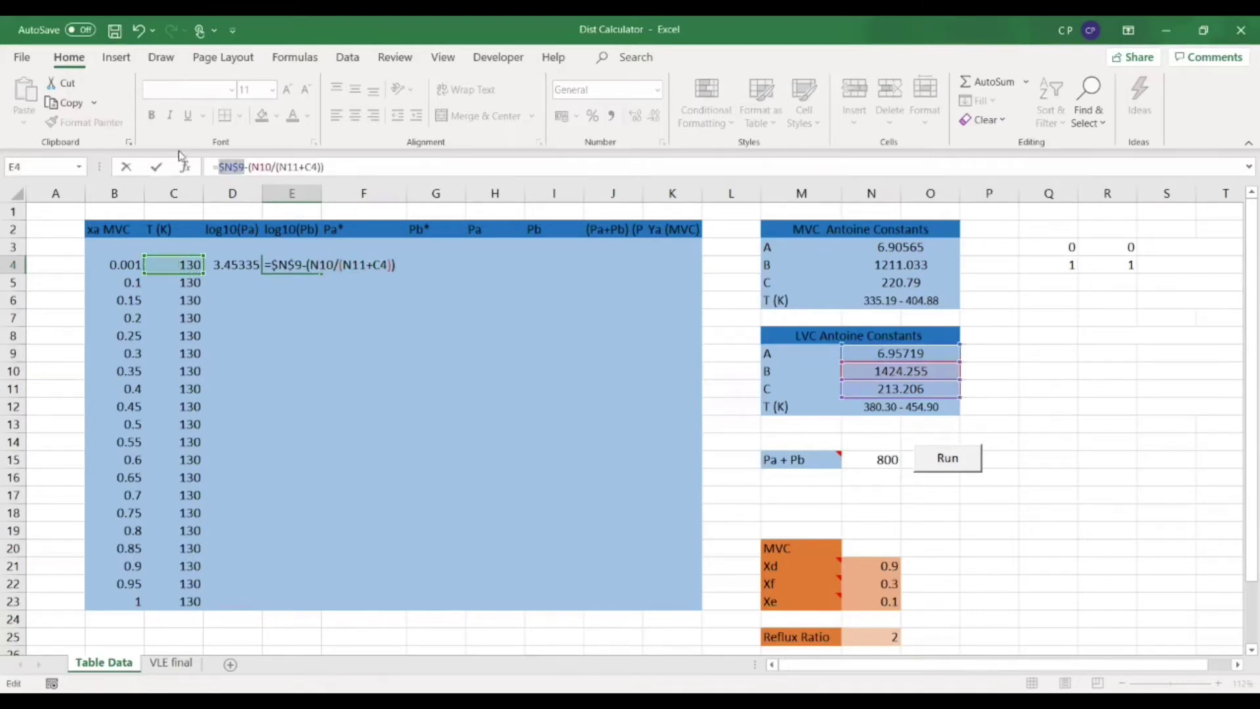
click(243, 167)
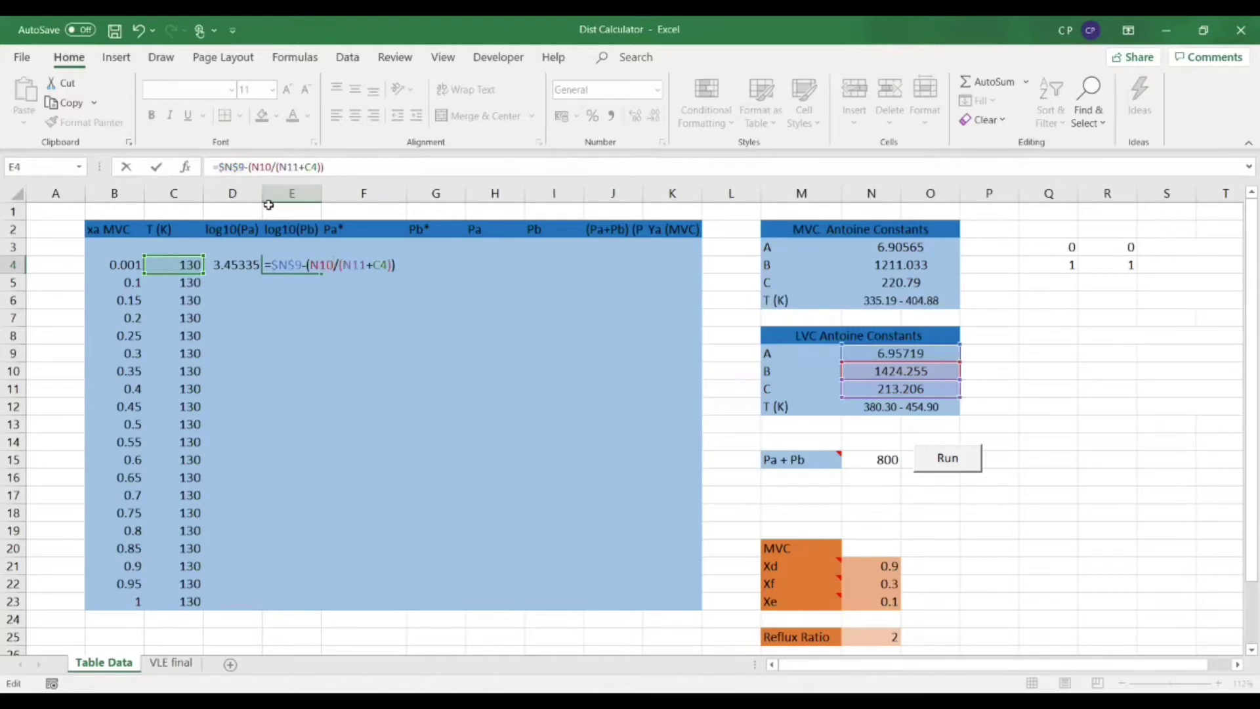
key(F4)
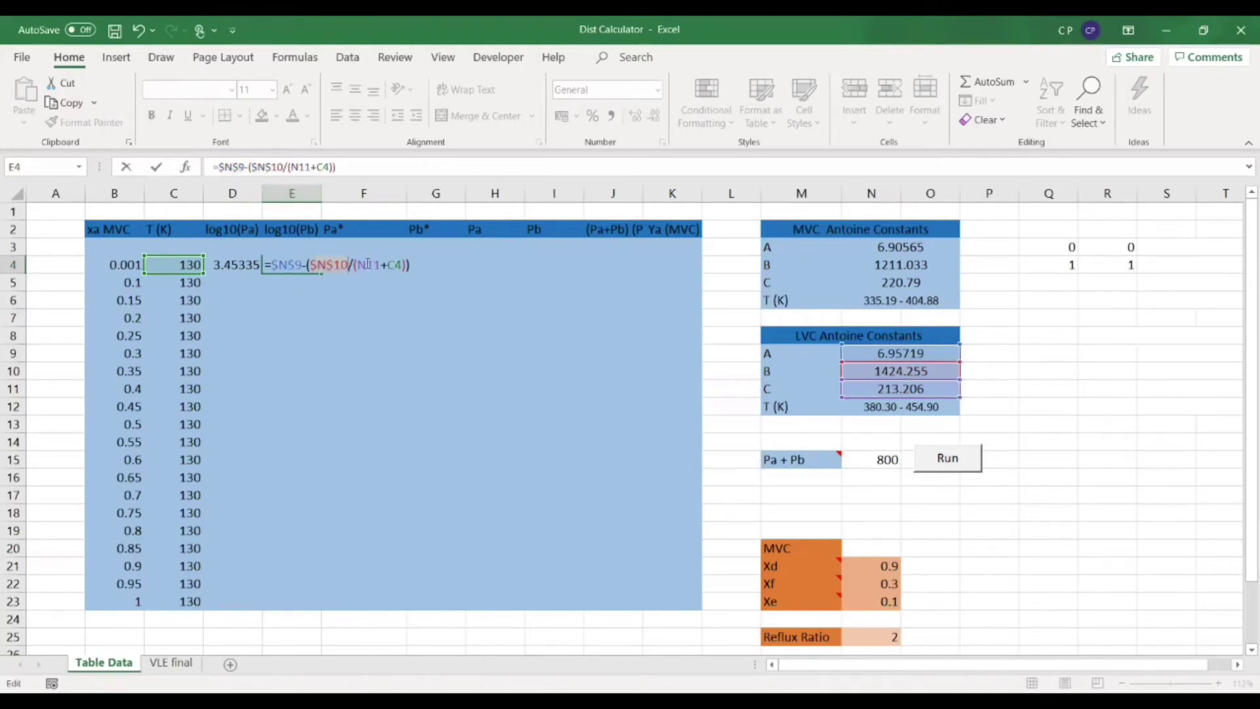
key(Return)
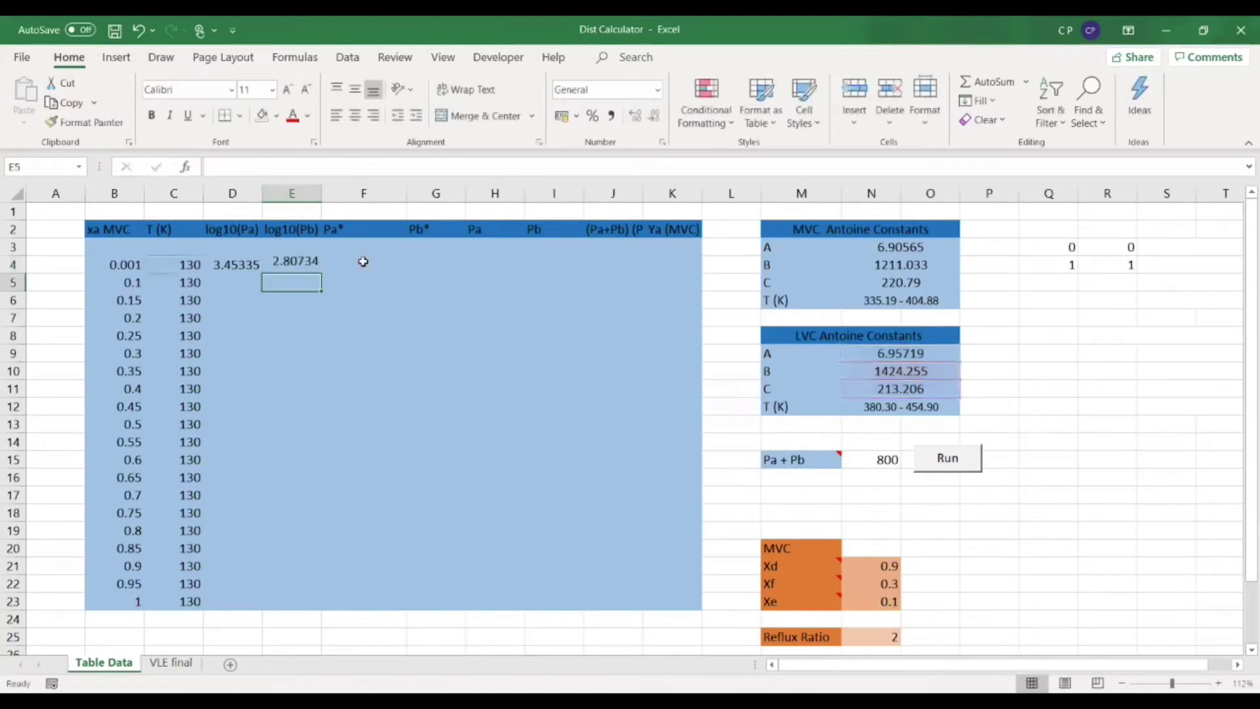
Enter =10^D4 in F4 for Pa*, giving 2840.19431
click(363, 261)
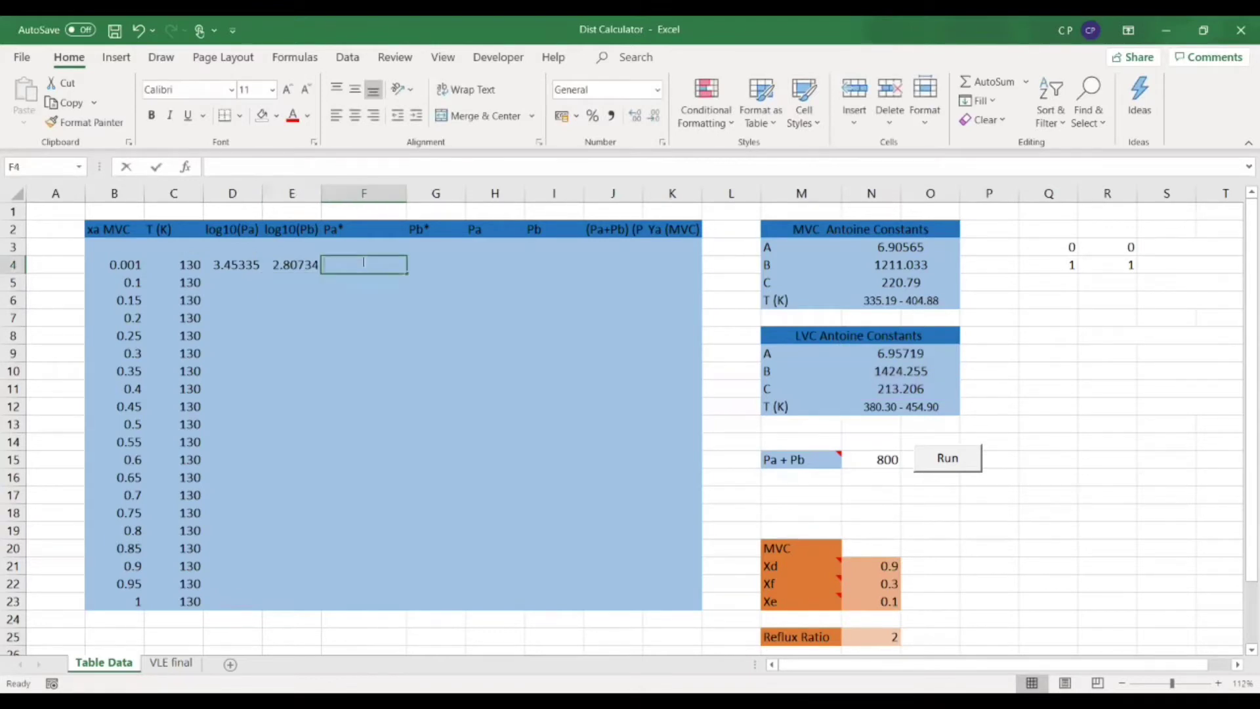
text(=)
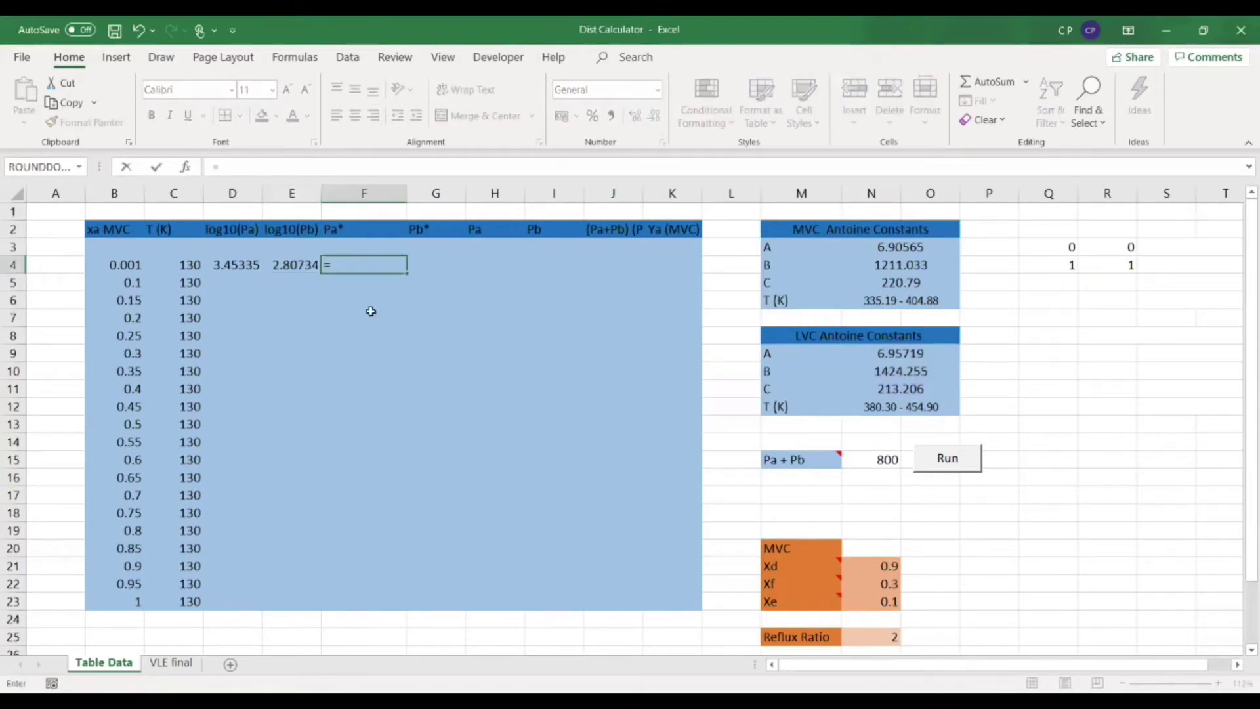
text(10^)
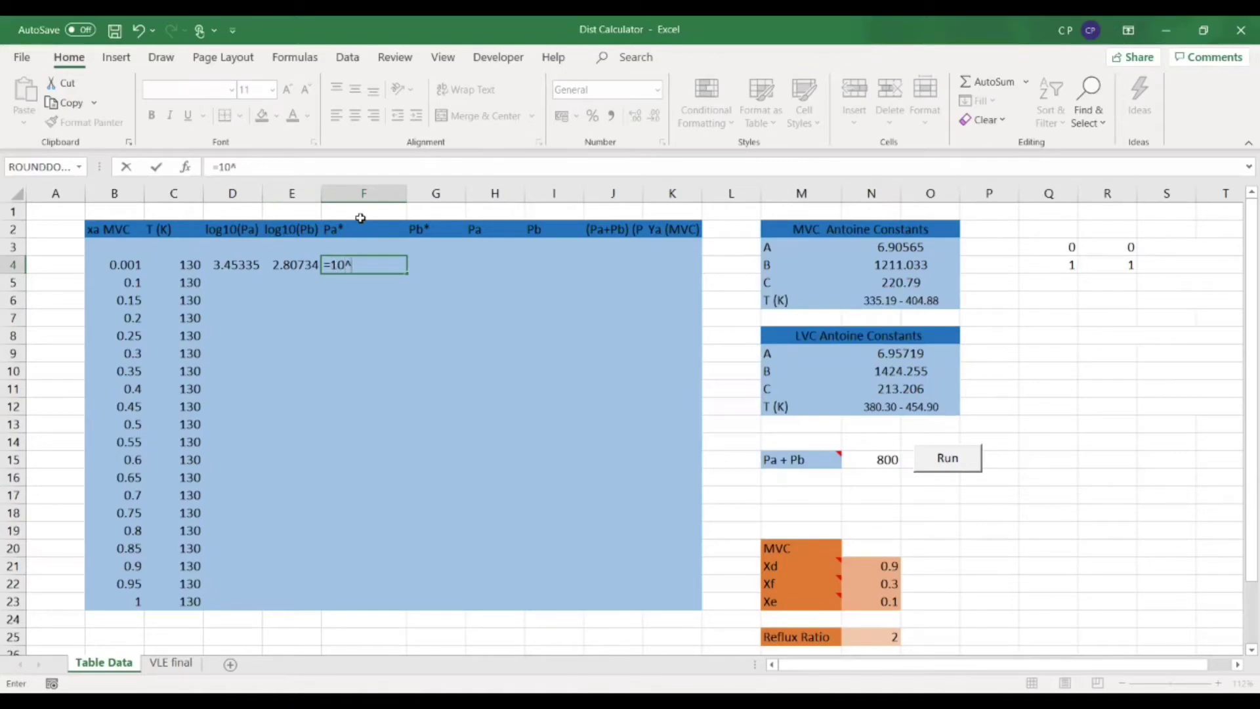
click(235, 266)
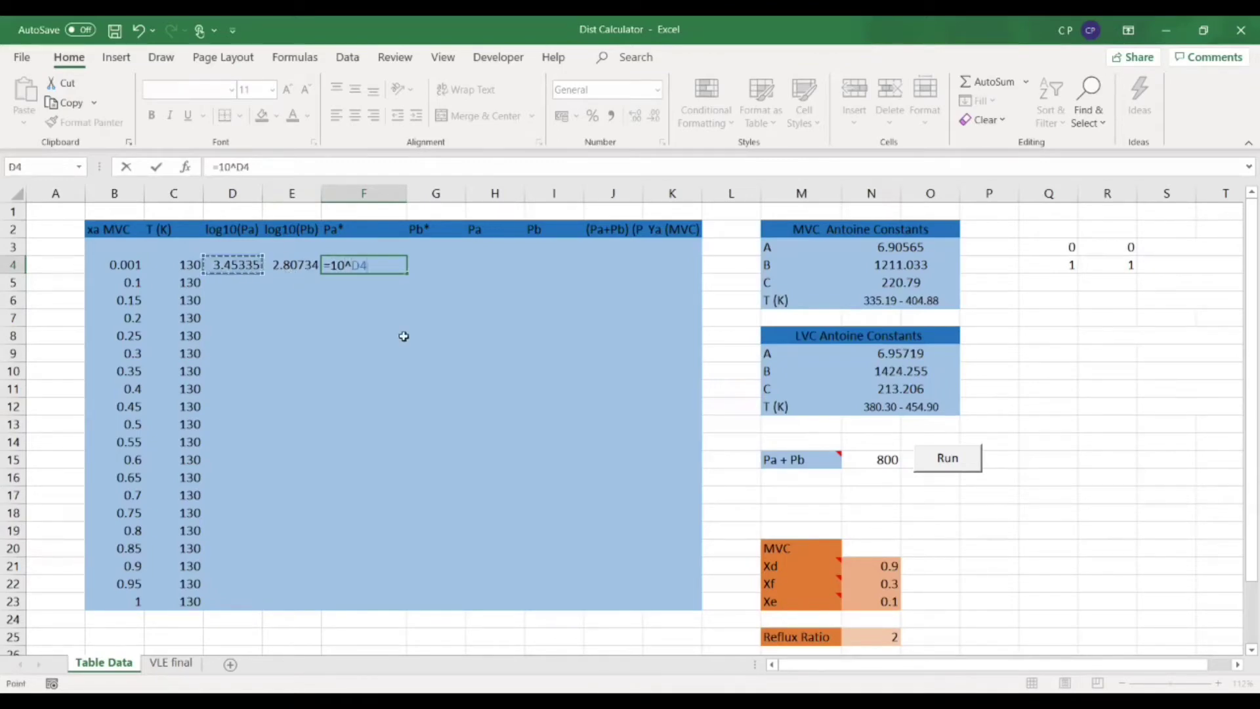
key(Tab)
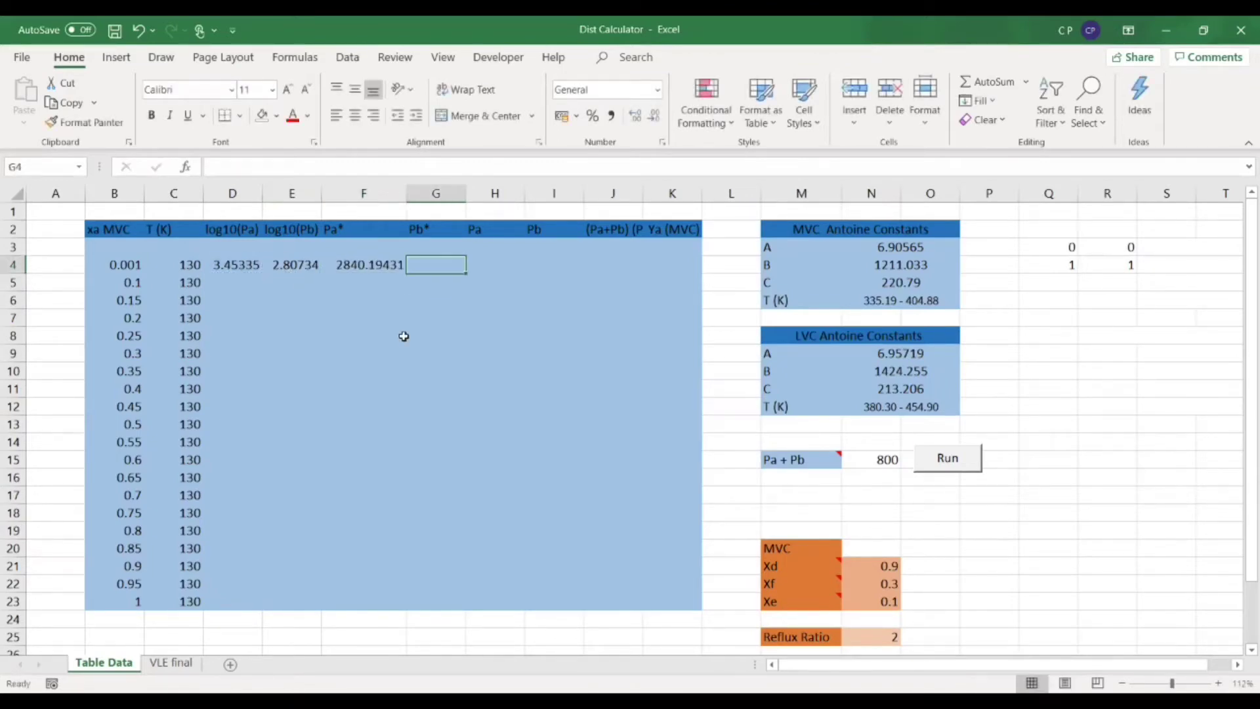
Enter =10^E4 in G4 for Pb*, giving 641.705
text(=10^)
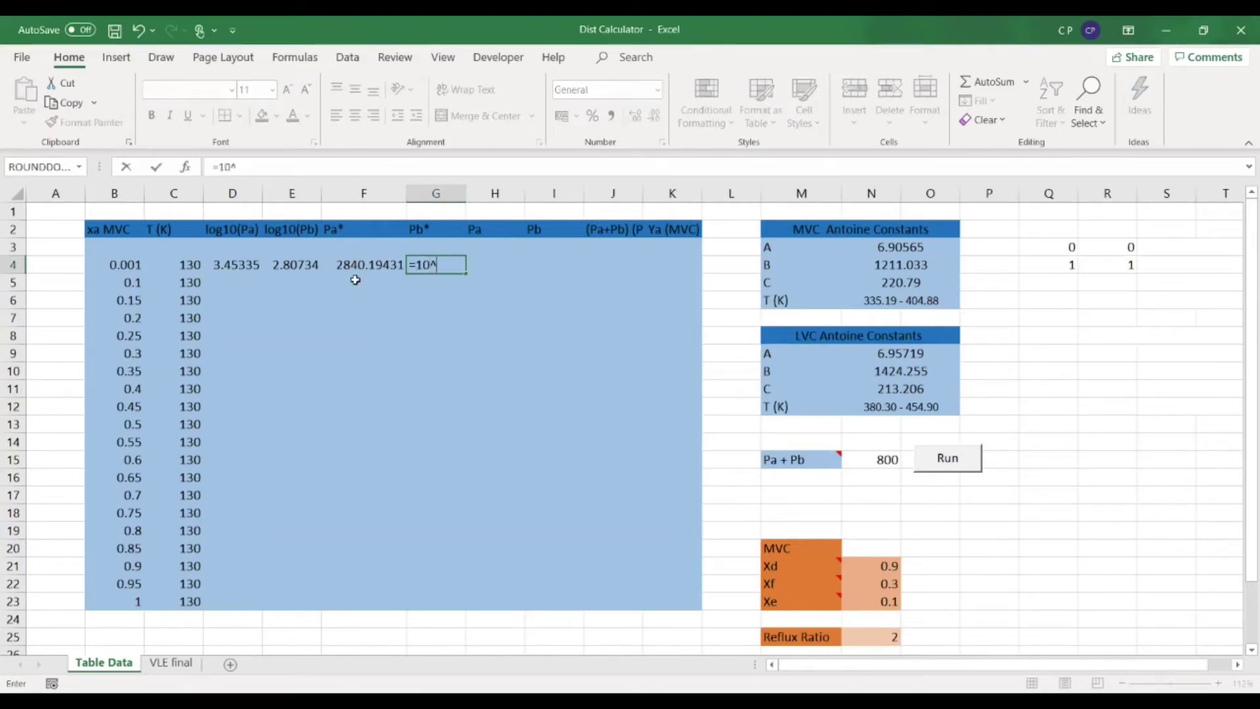
click(291, 265)
key(Return)
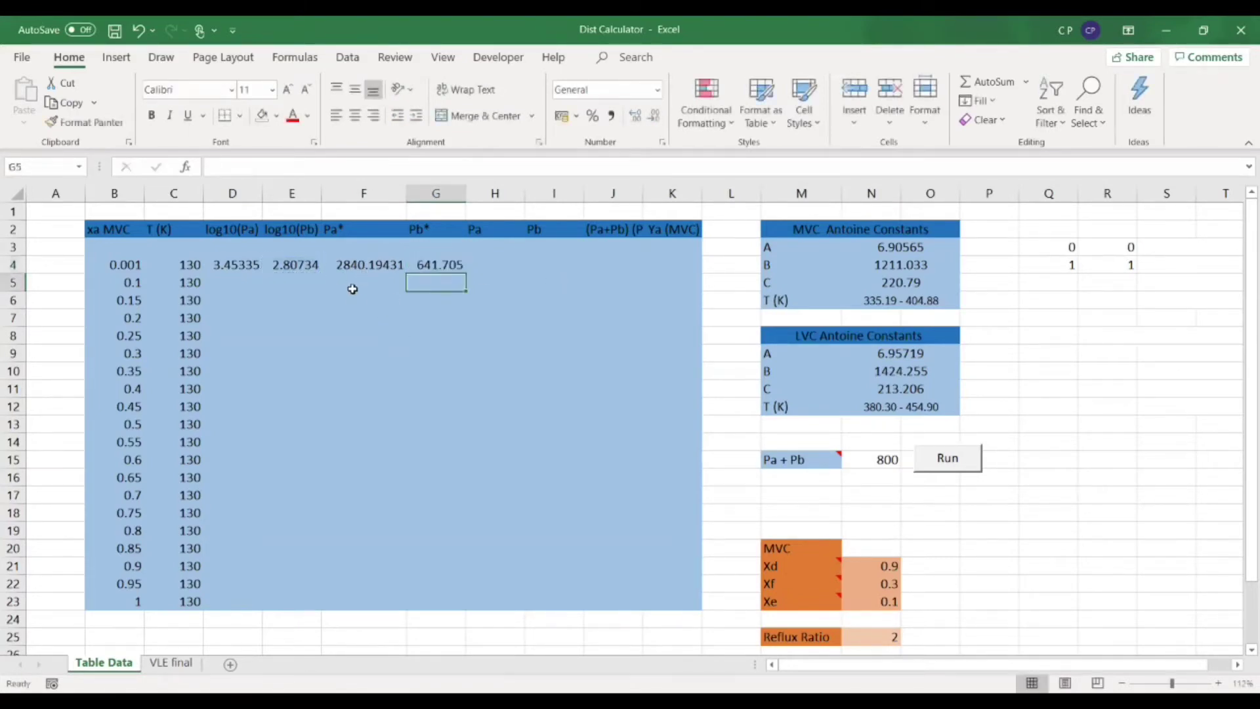
key(Up)
key(Left)
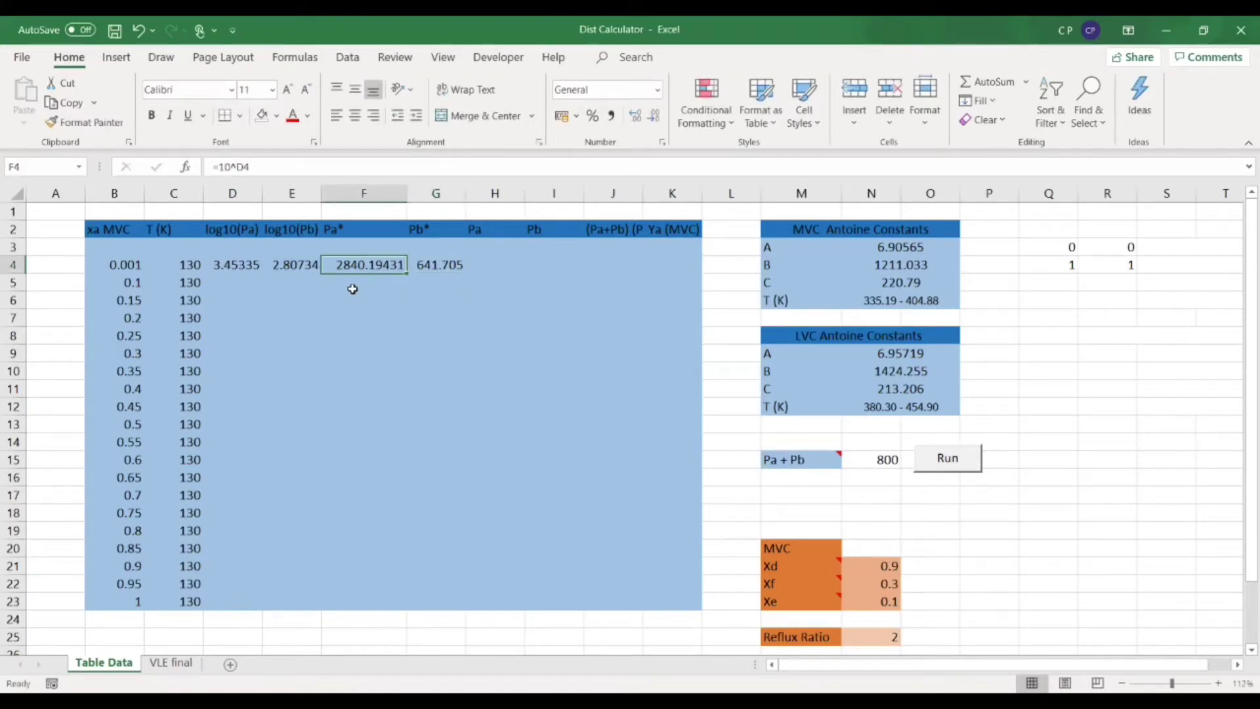
Enter =B4*F4 in H4 for Pa, giving 2.84019
key(Right)
key(Right)
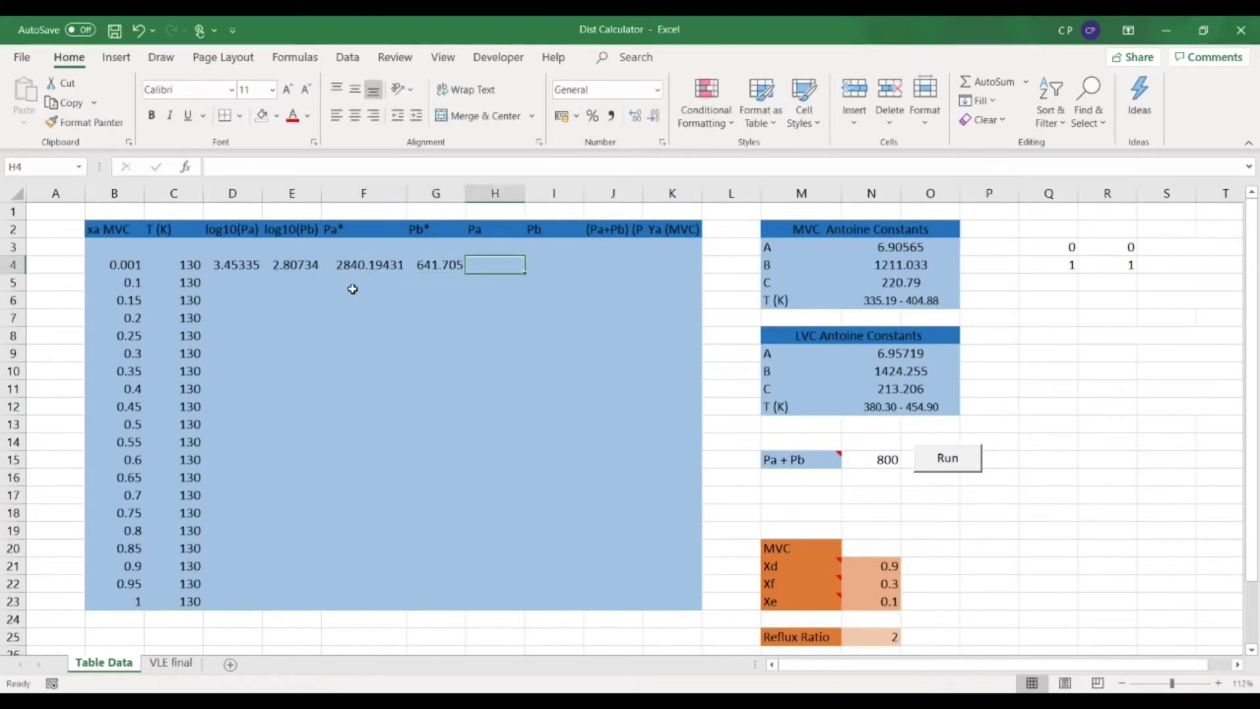
text(=)
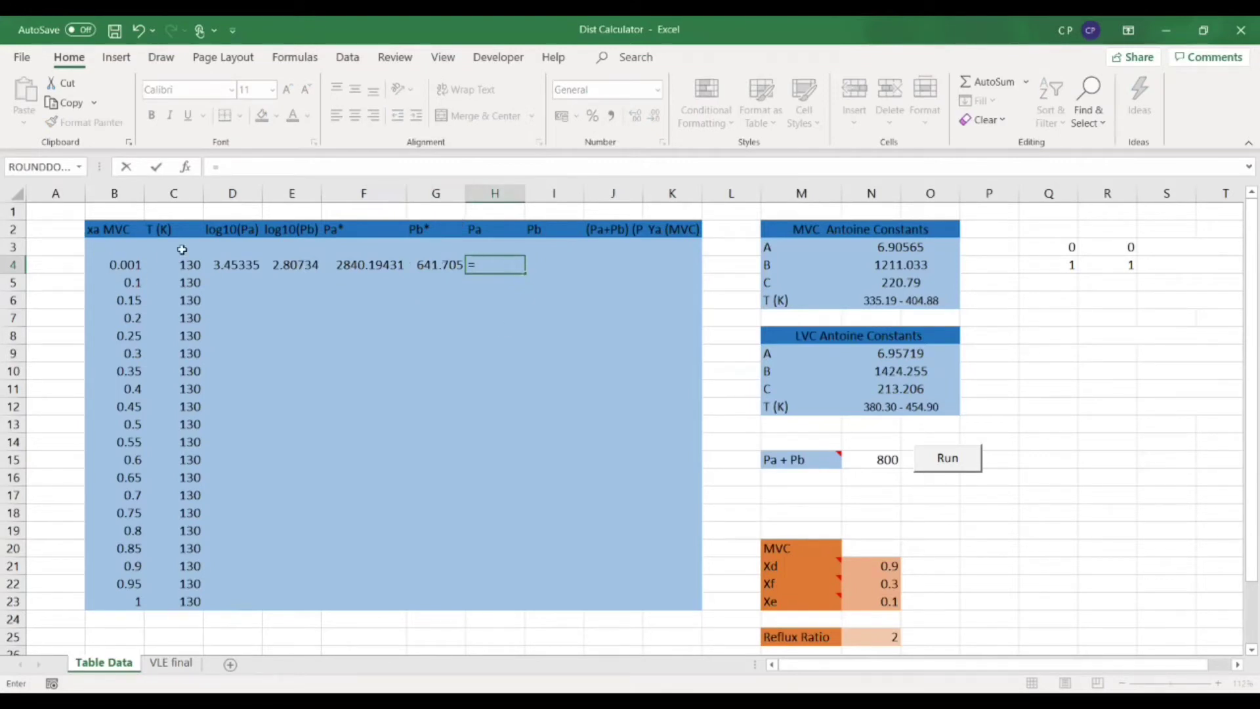
click(116, 263)
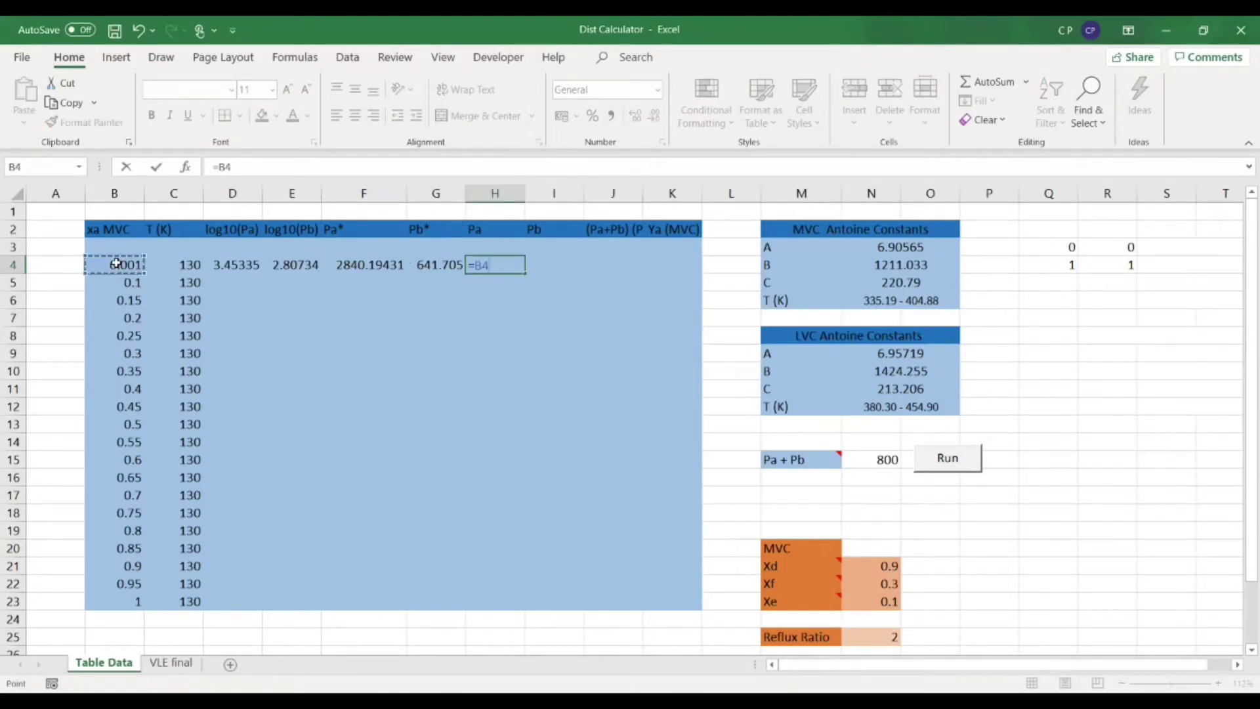
text(*)
click(371, 264)
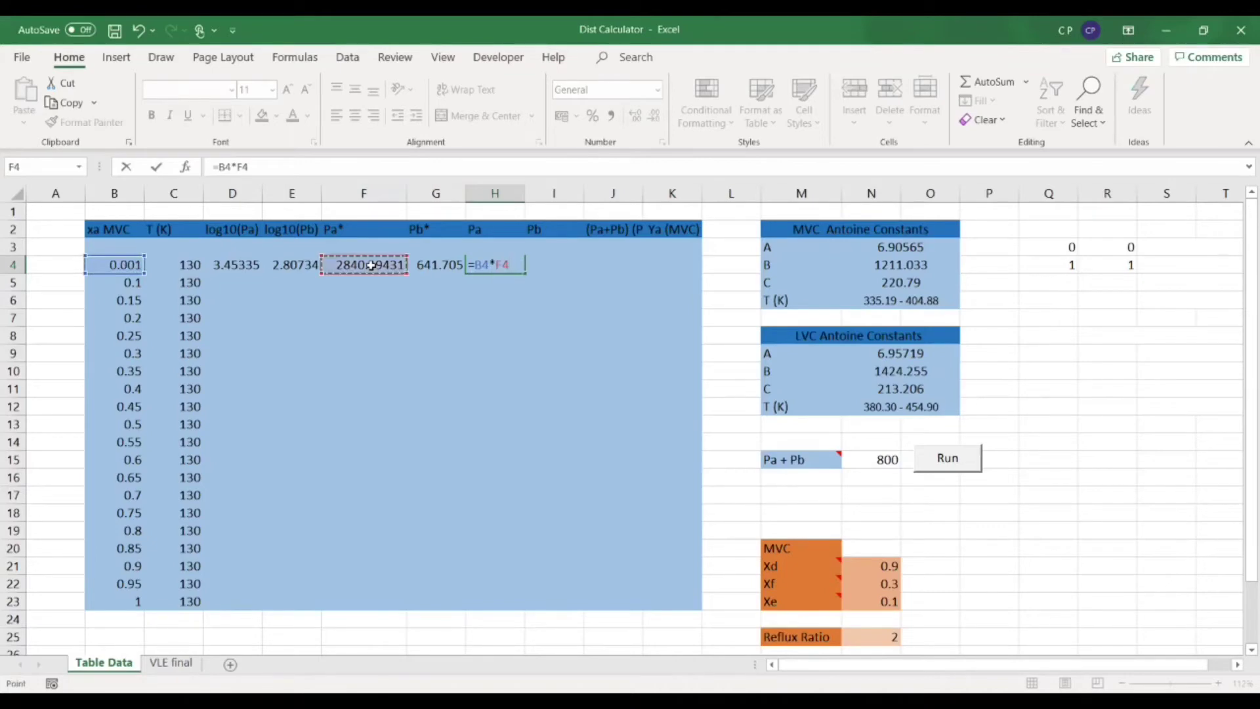
key(ctrl+Return)
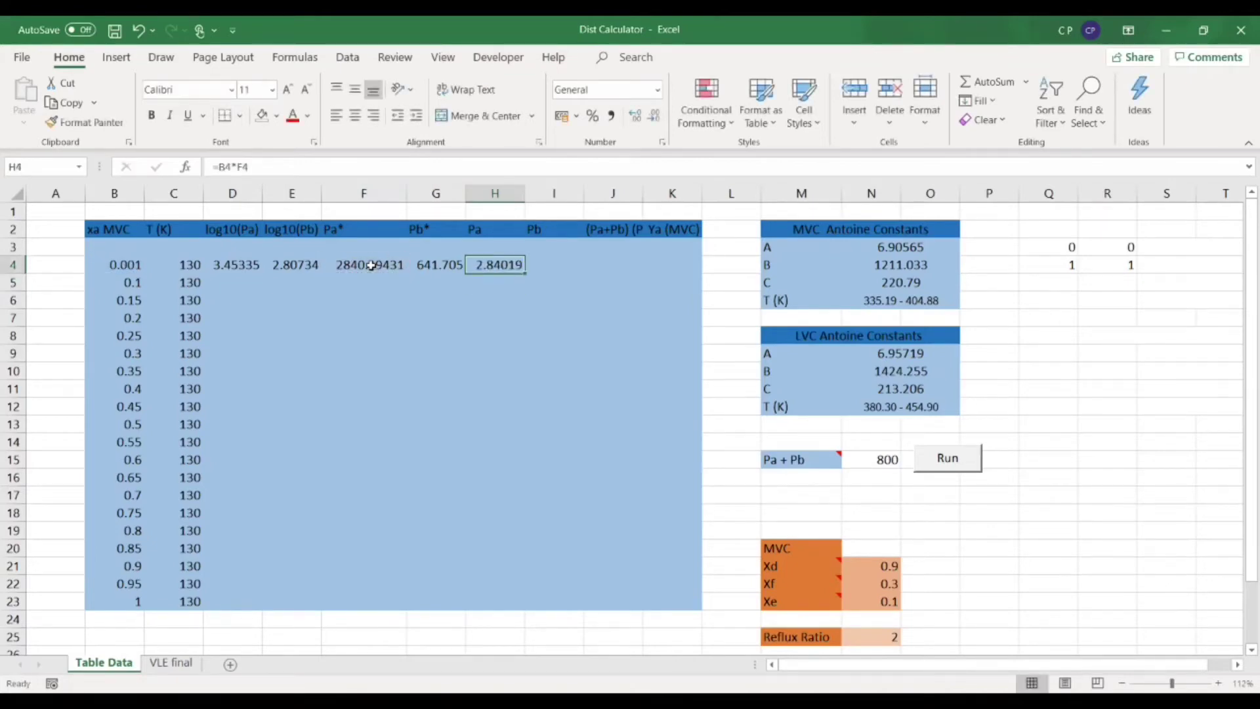
Enter the Pb formula (1−B4)×G4 in I4, giving 641.063
key(Right)
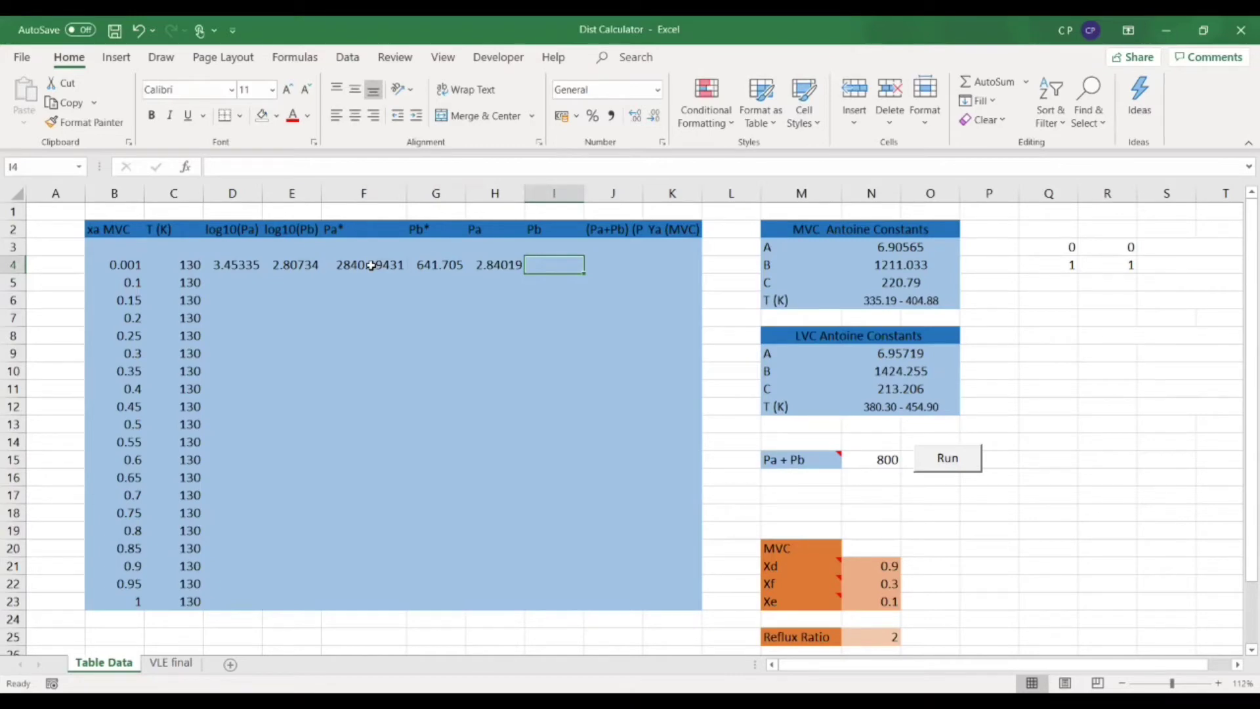
text(=(1-)
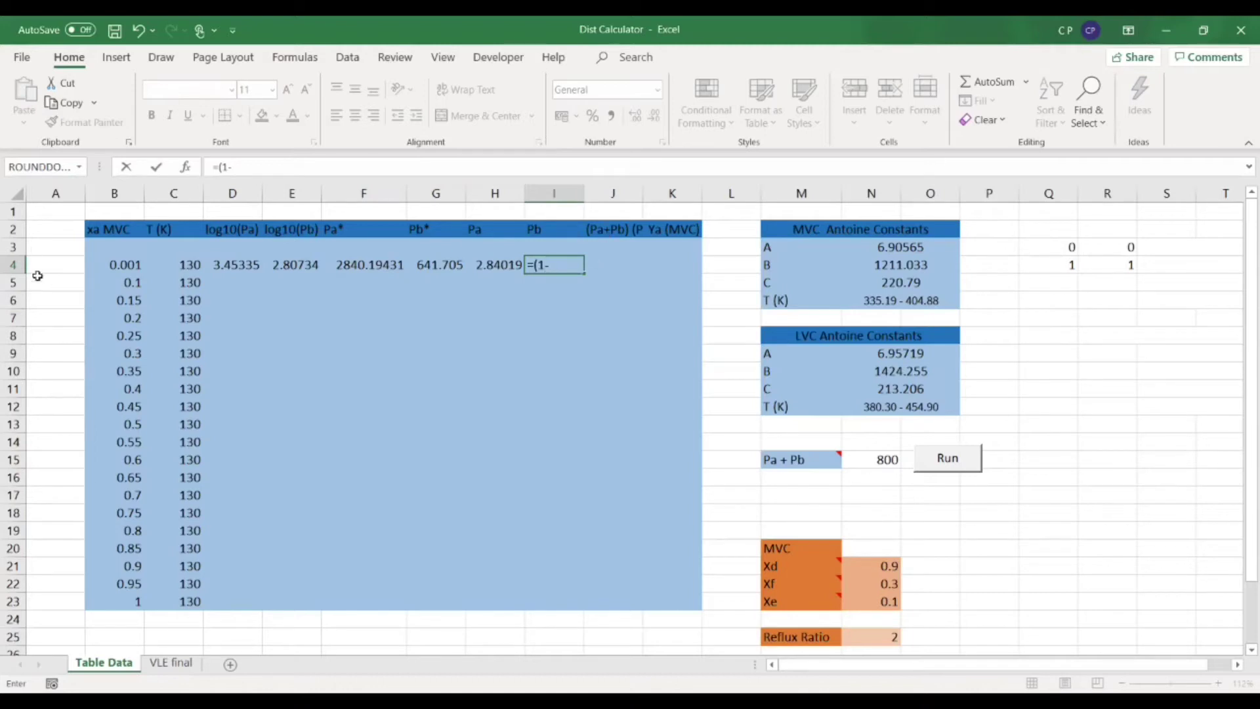
click(128, 263)
text()*)
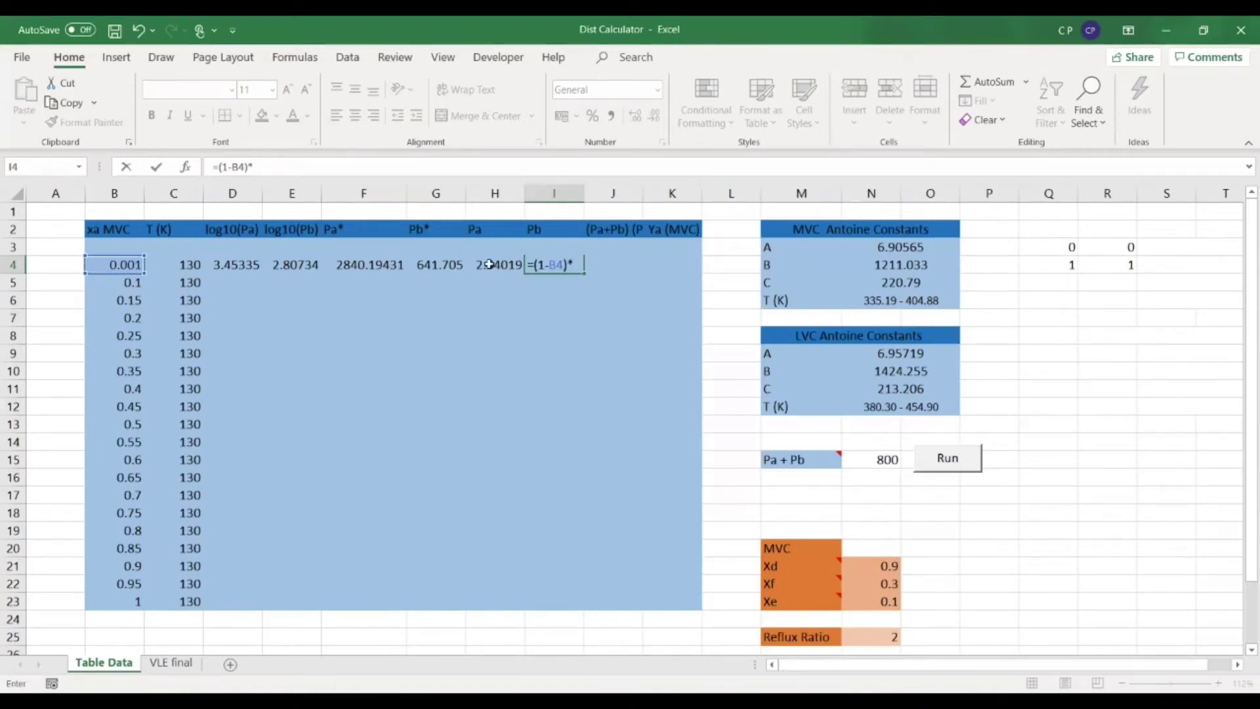
click(433, 266)
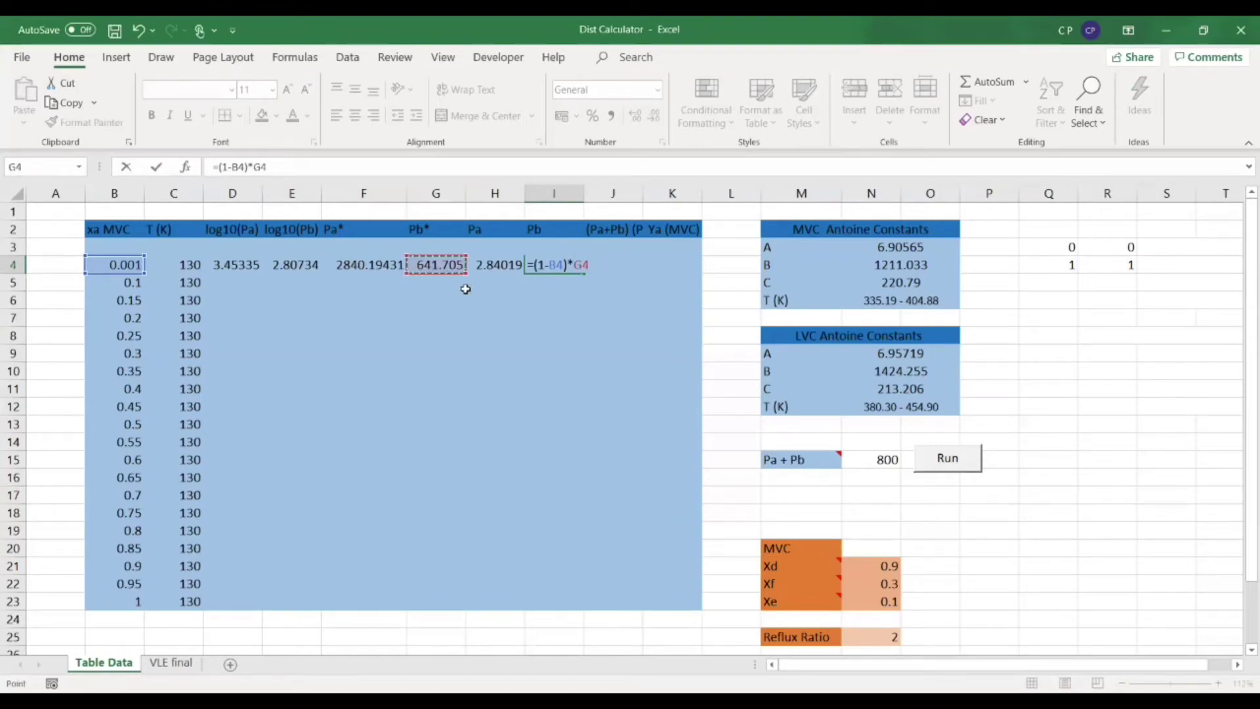
key(Return)
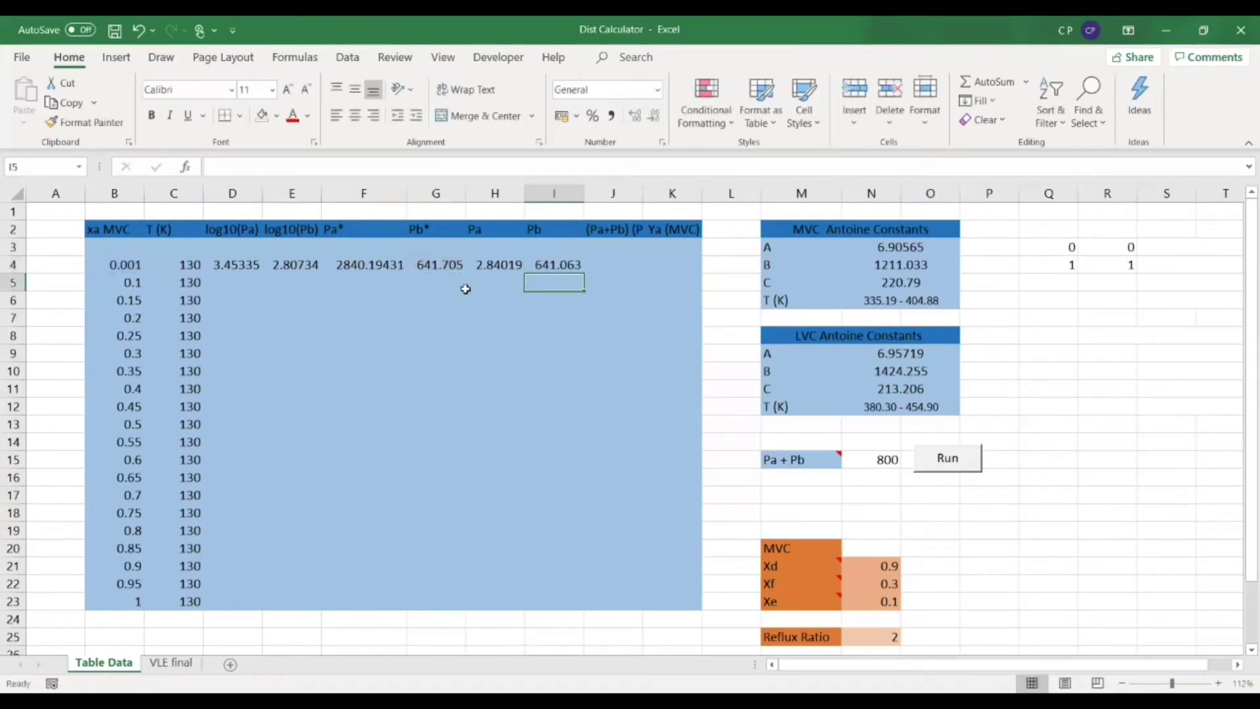
Enter =I4+H4 in J4 for the total pressure, 643.90
key(Up)
key(Right)
text(=)
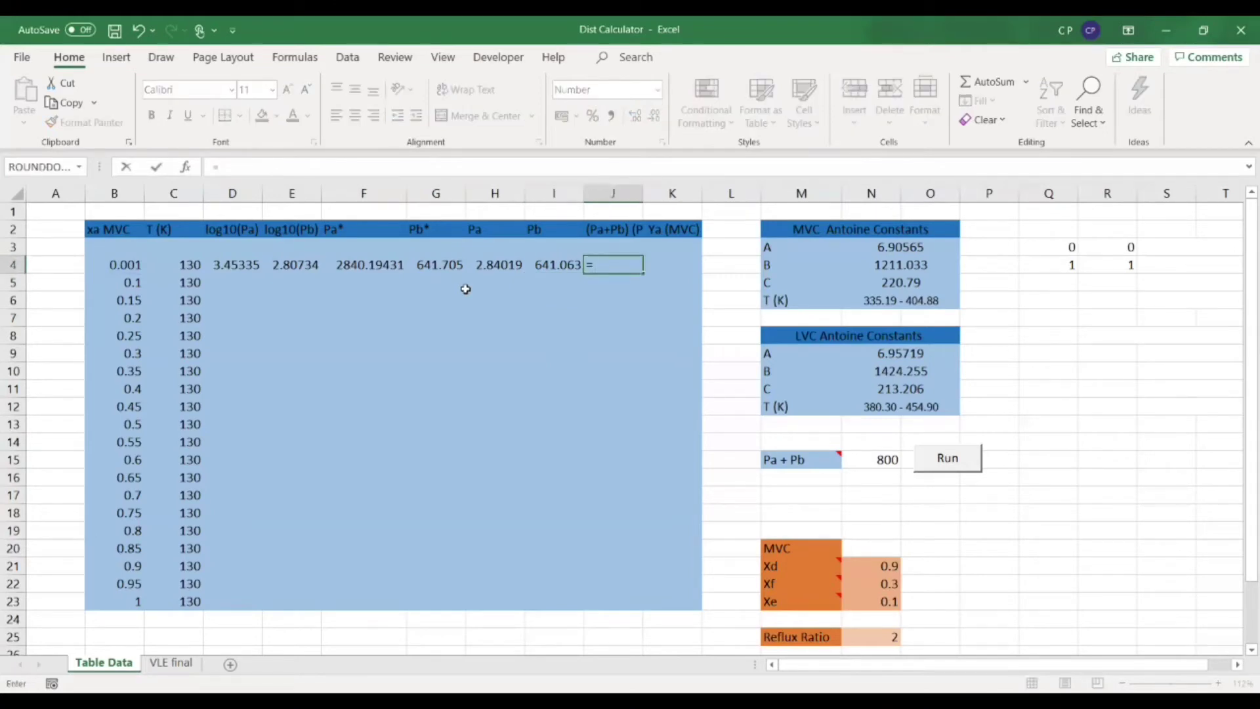
key(Left)
text(+)
key(Left)
key(Left)
key(Return)
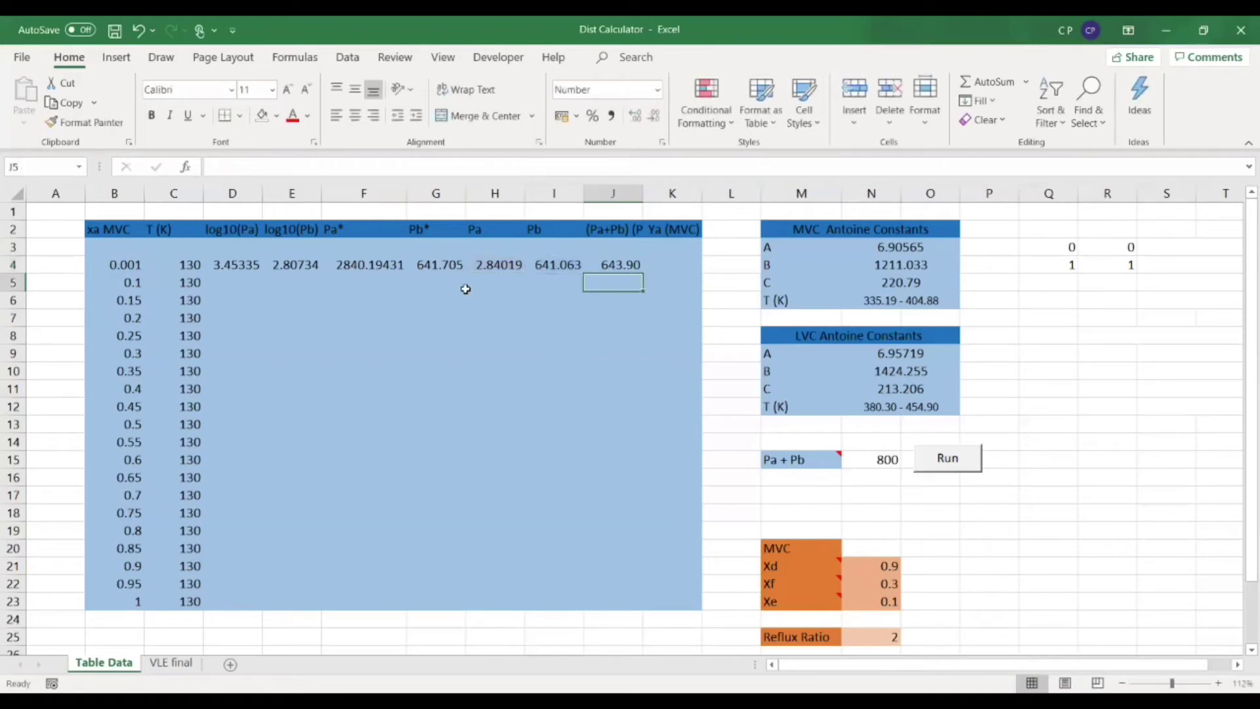
Enter =H4/J4 in K4 for Ya, giving 0.00441
key(Up)
key(Right)
text(=)
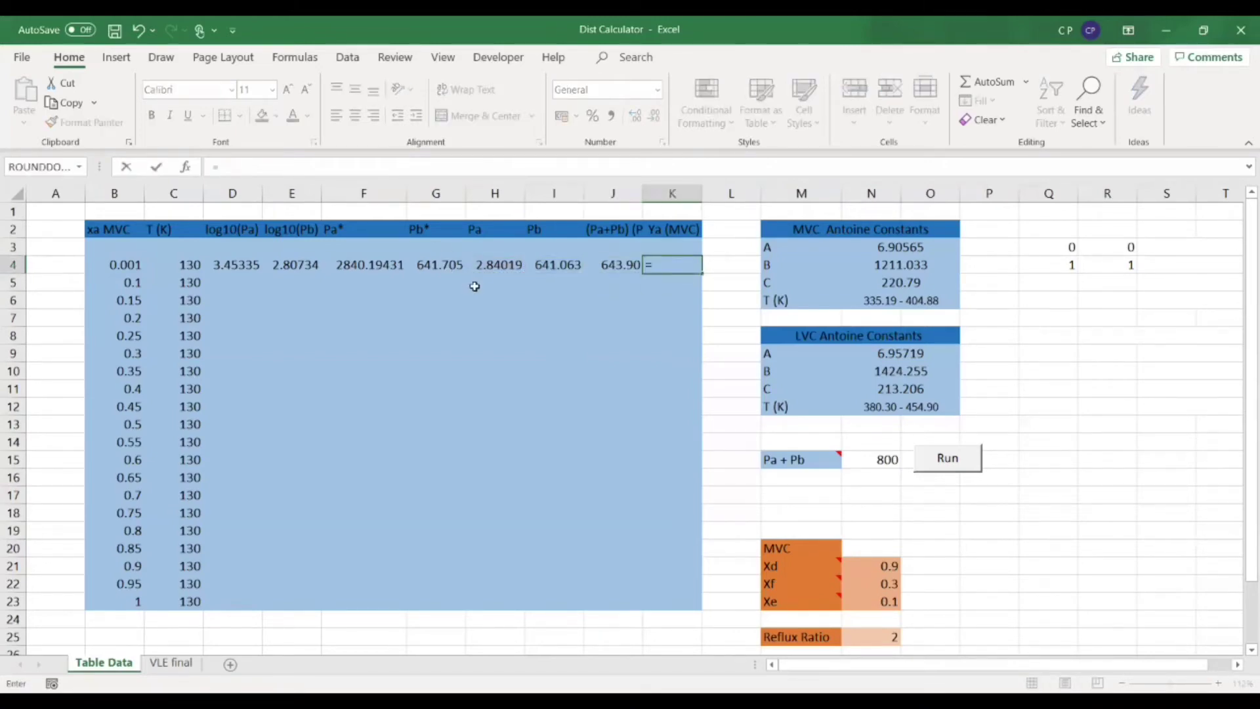
click(483, 264)
text(/)
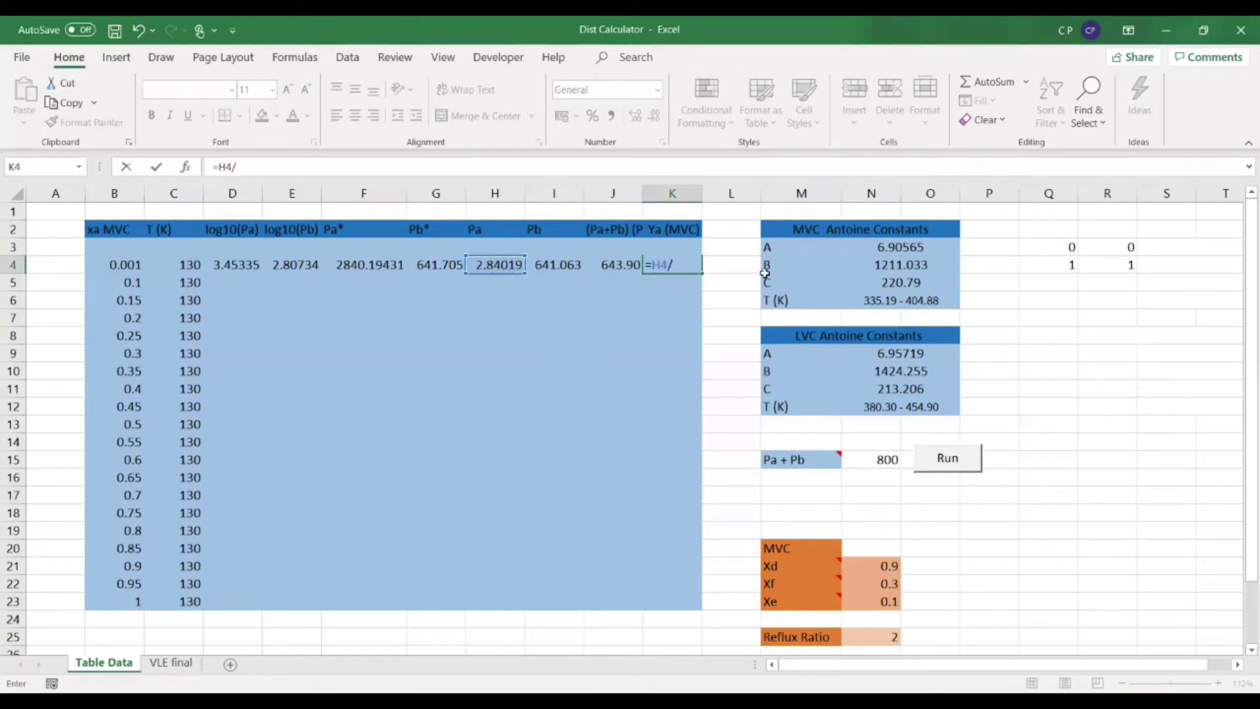
click(625, 264)
key(Return)
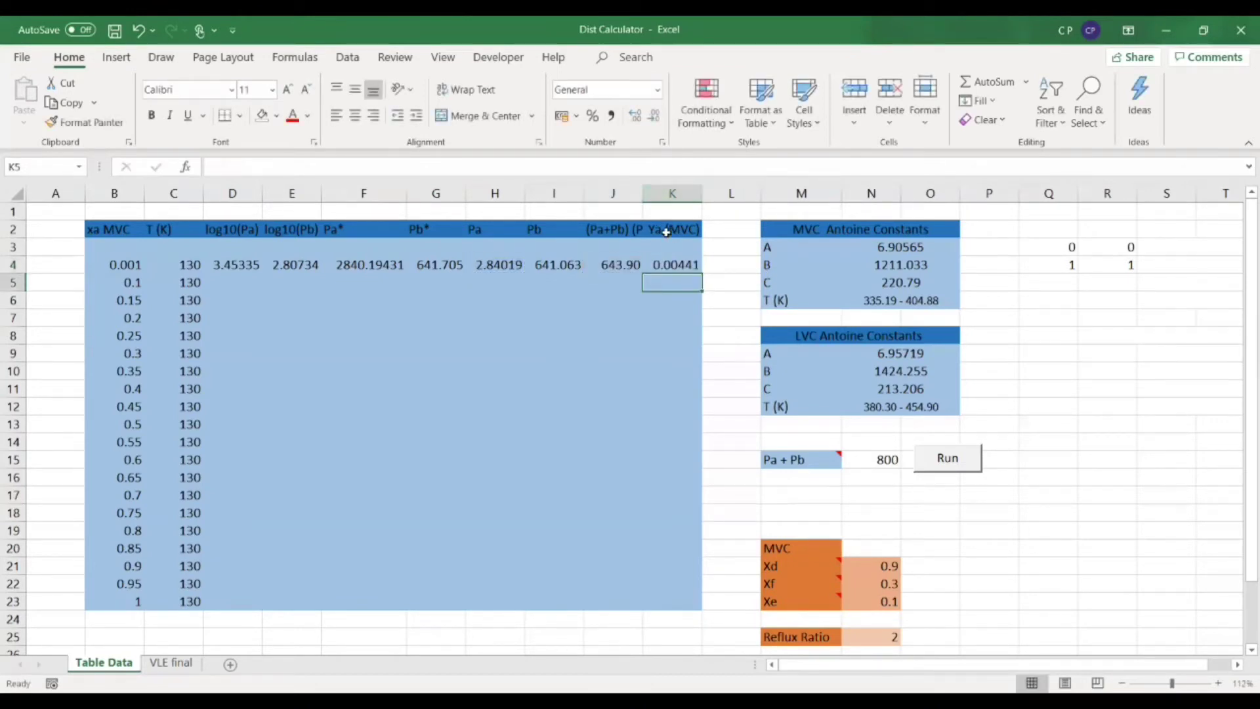
Fill the D4:K4 formulas down to row 23 and check the copied Pb and Pa+Pb results
drag(677, 229, 683, 603)
drag(239, 263, 683, 607)
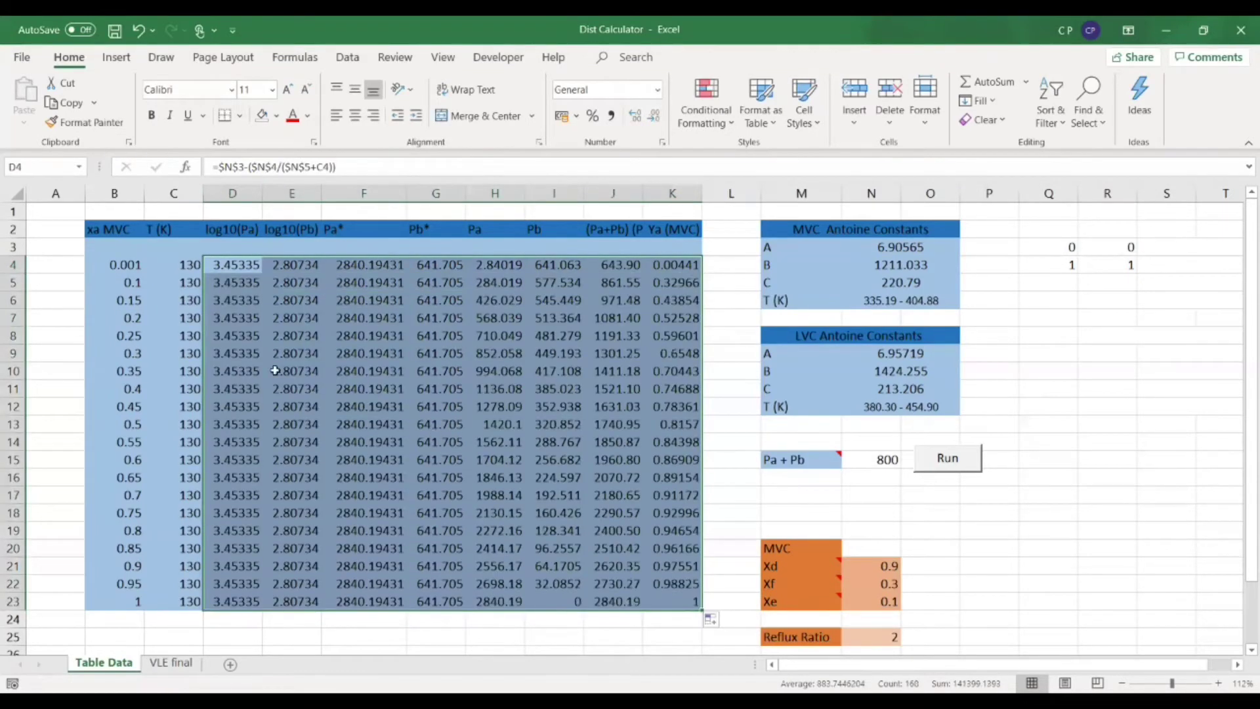
click(367, 353)
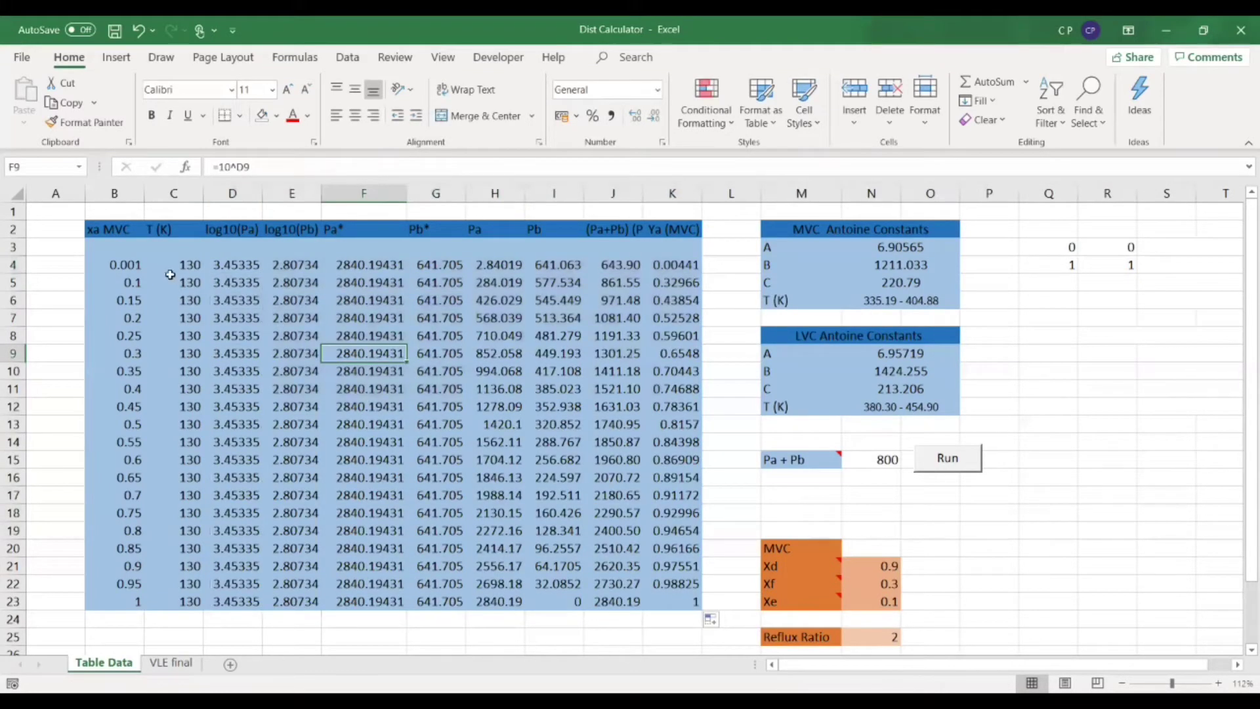
drag(174, 265, 176, 603)
click(539, 367)
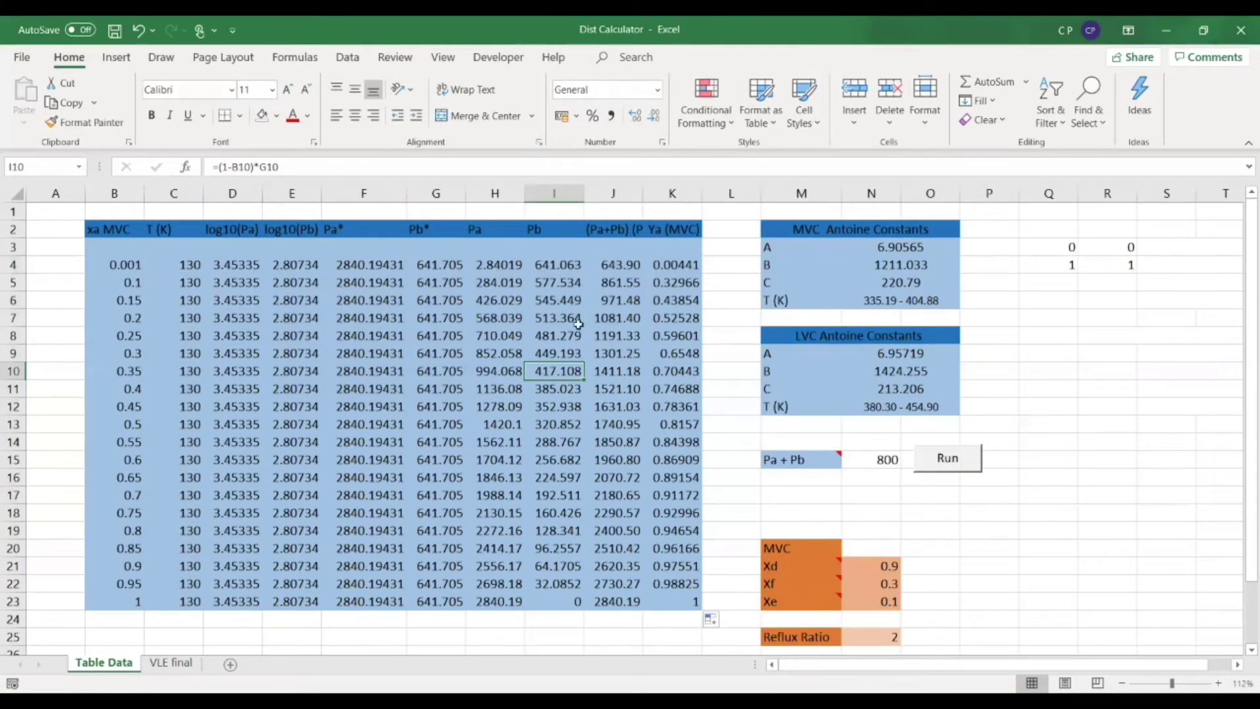
drag(627, 264, 629, 603)
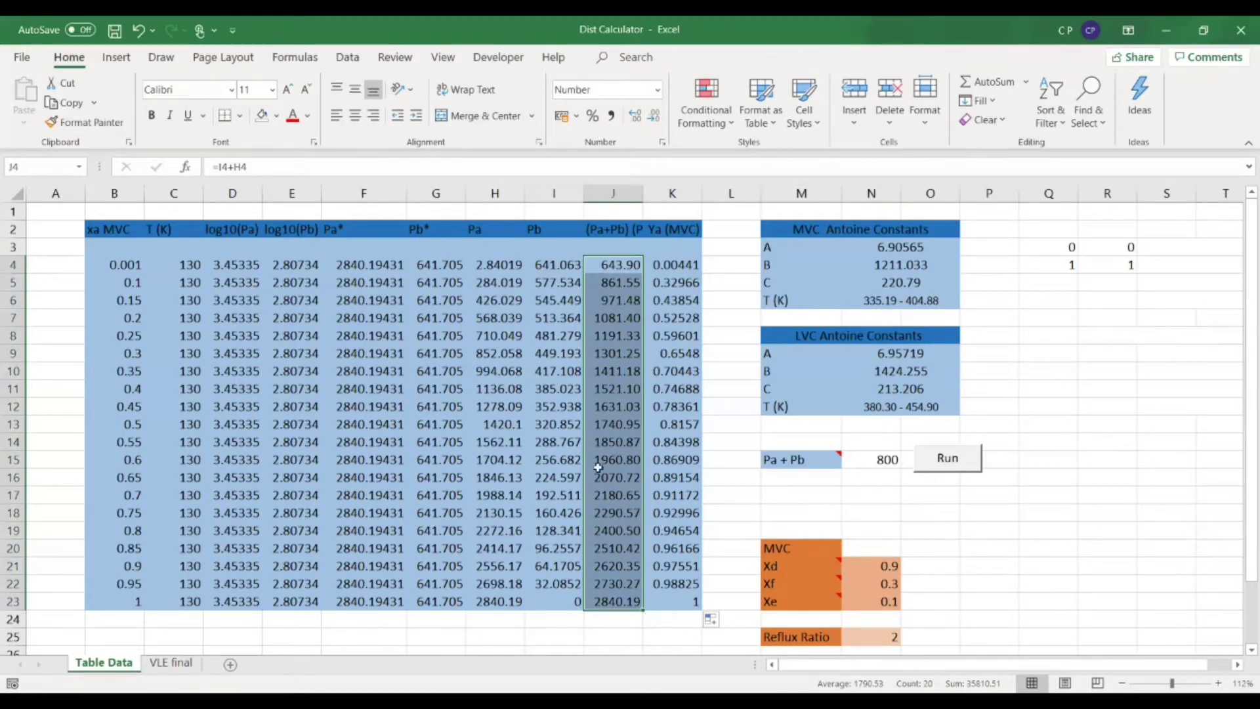
Goal Seek J4 to 800 by changing C4, bringing the row 4 temperature to 137.984
click(797, 500)
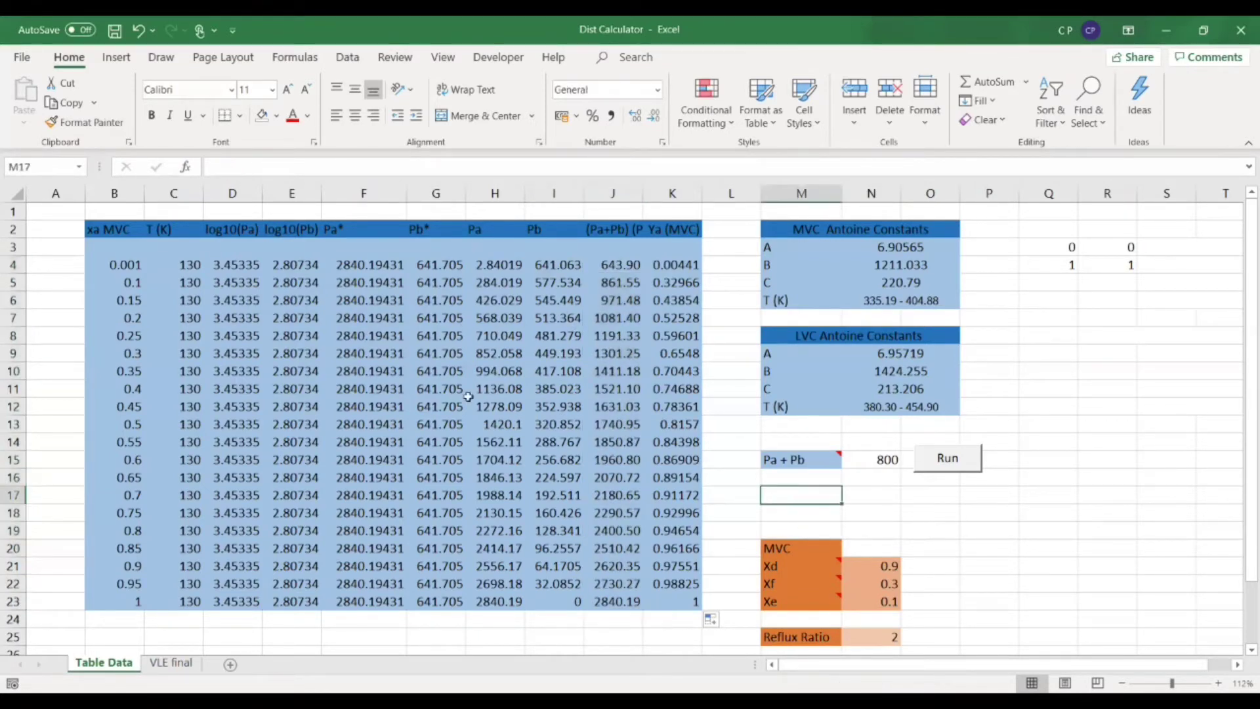
click(348, 57)
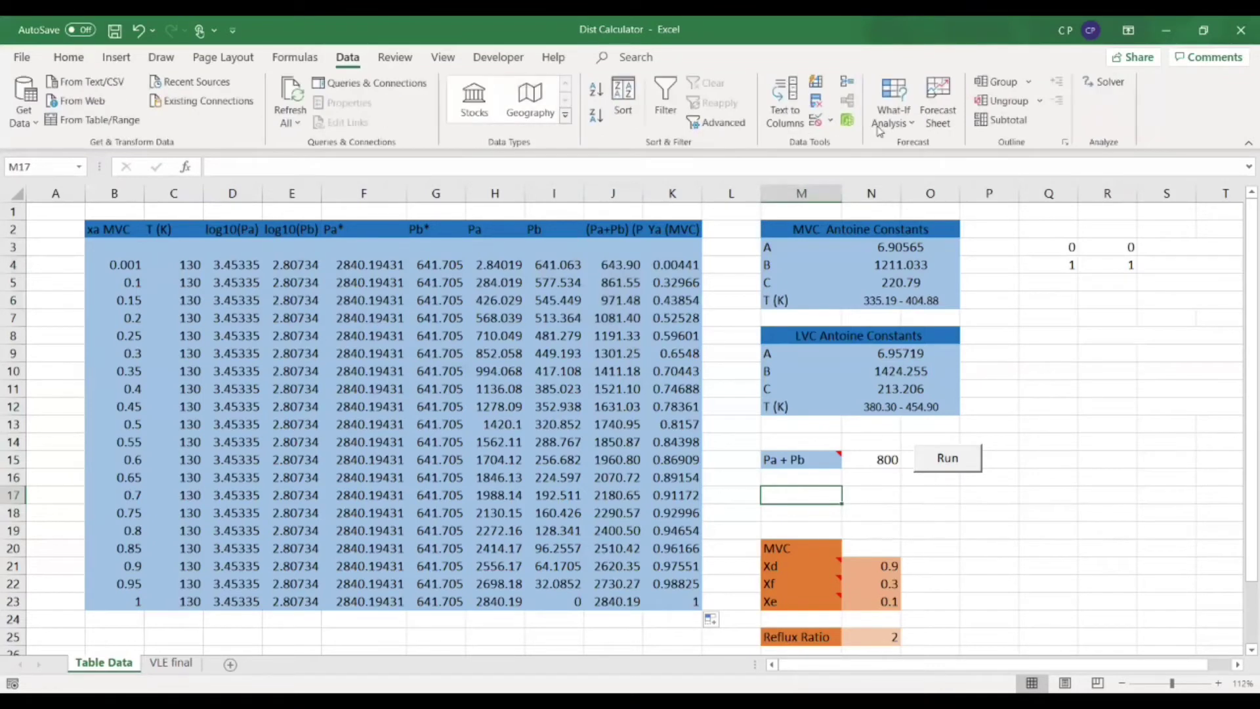
click(891, 125)
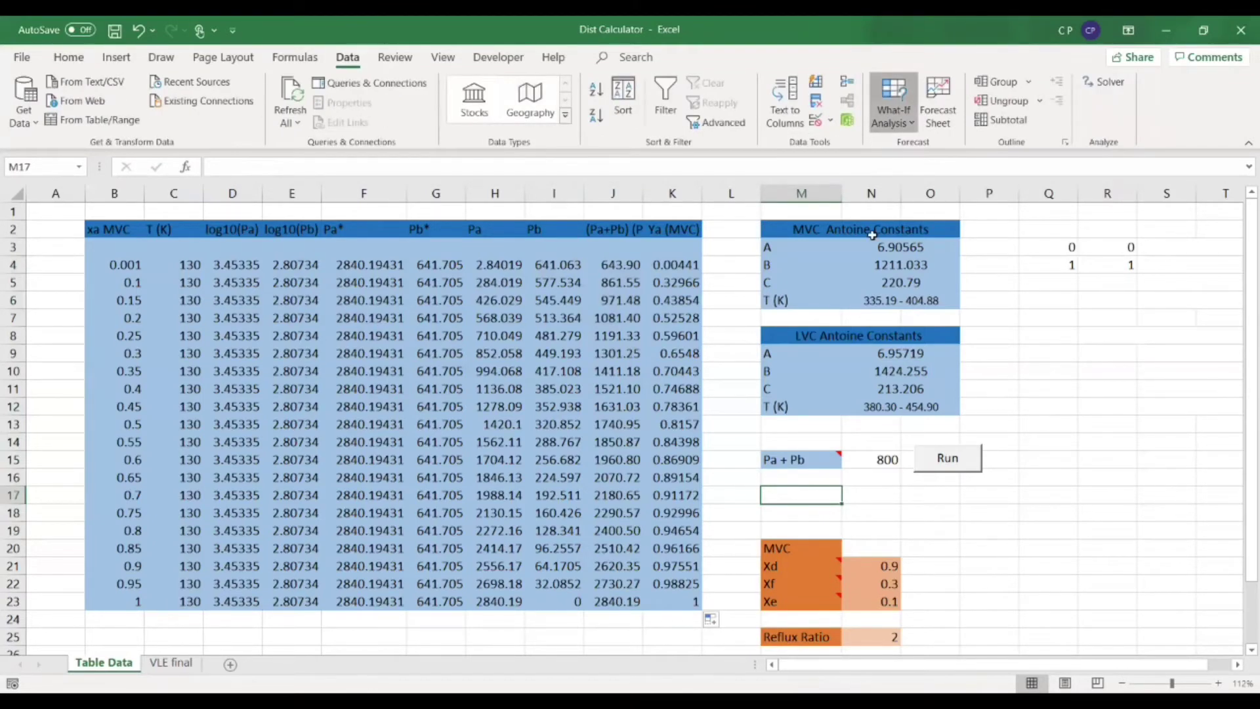
drag(828, 260, 806, 246)
click(610, 264)
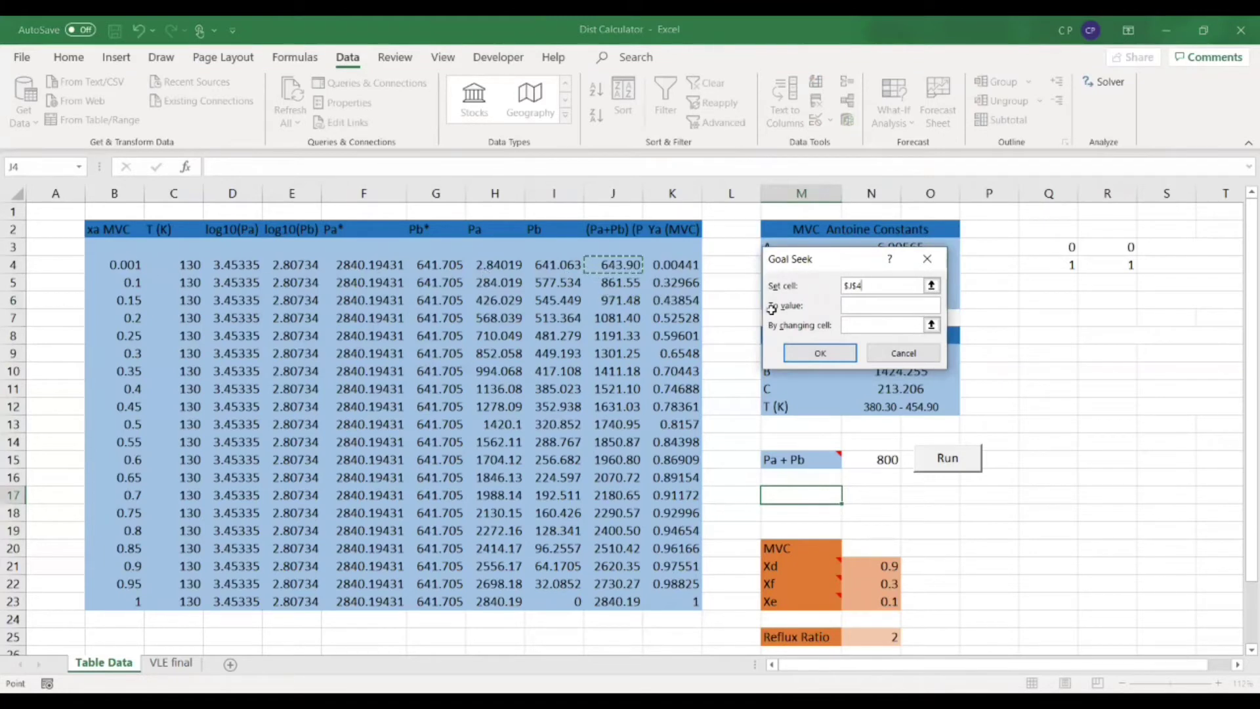
click(871, 307)
click(178, 266)
key(Return)
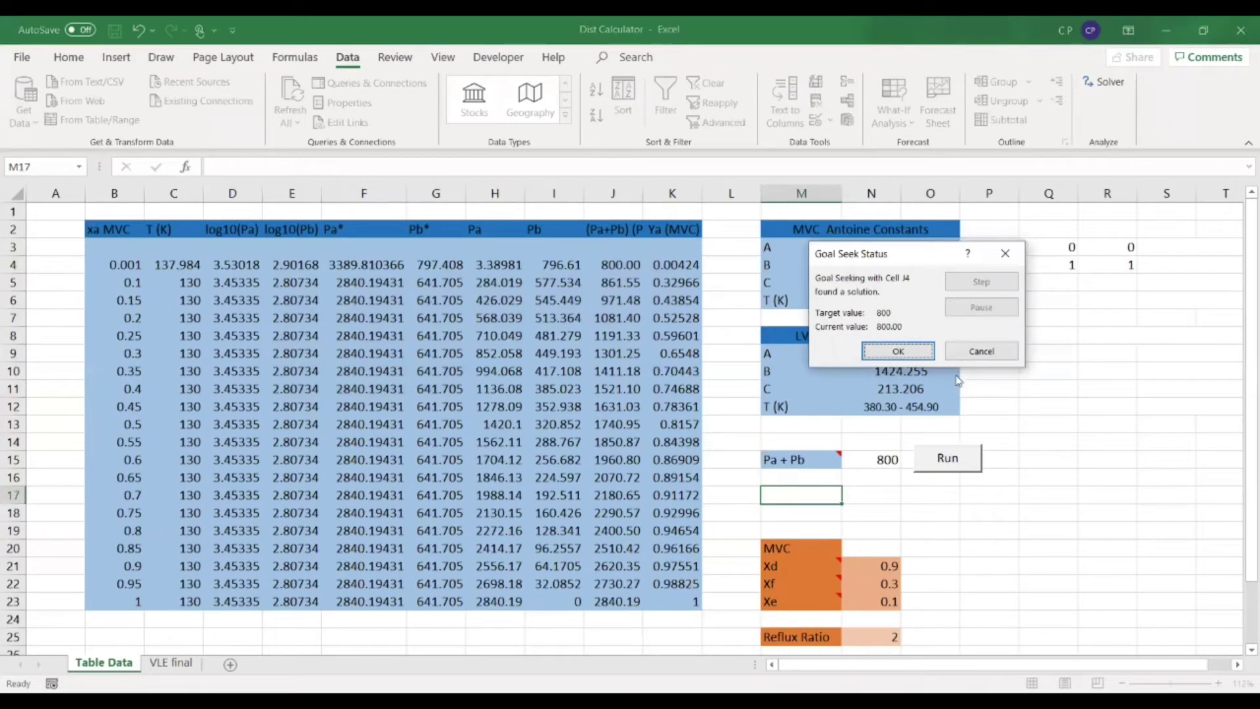
Run the Goal_Seek_Range macro so rows 4–23 reach 800.00, temperatures 137.984 to 81.7746
click(898, 354)
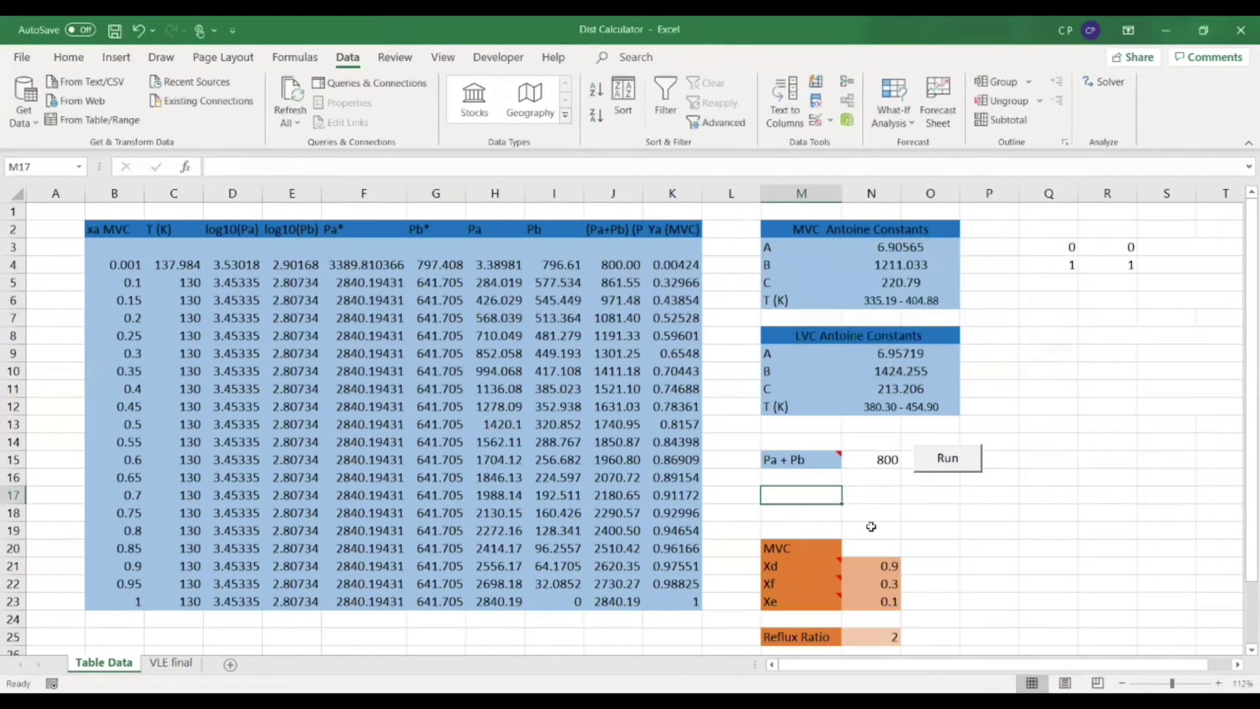
click(958, 461)
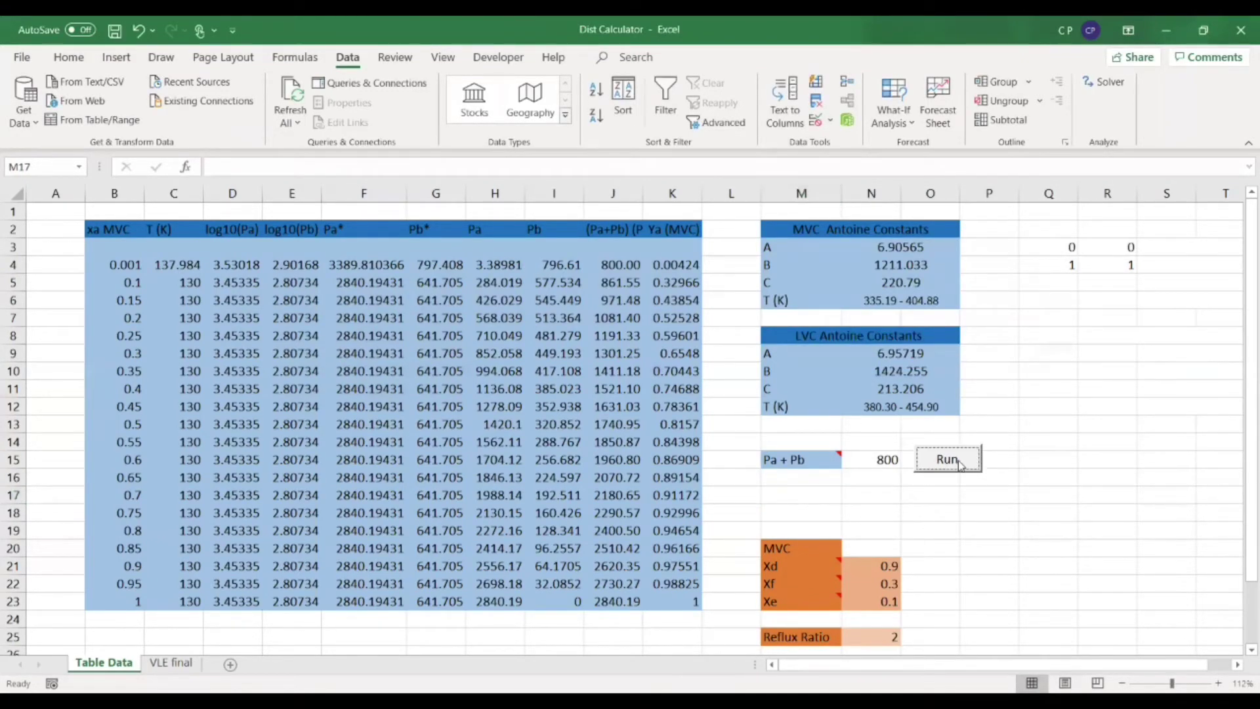
drag(614, 264, 626, 607)
click(885, 459)
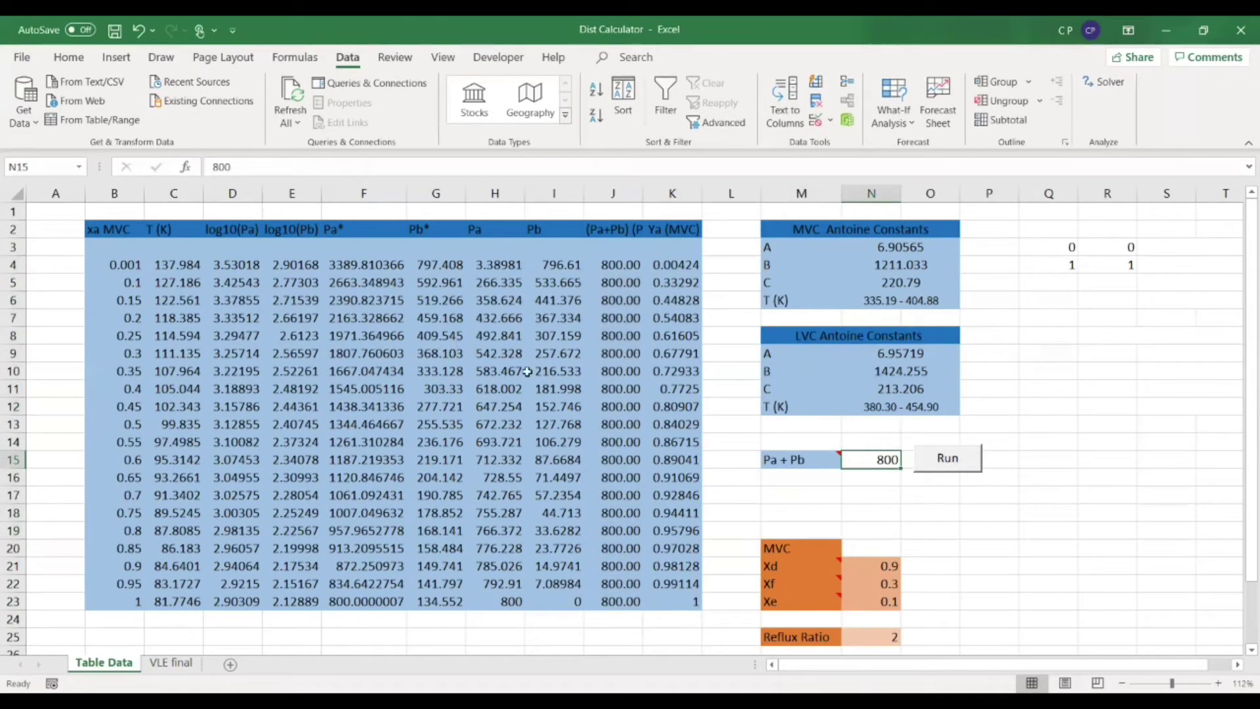
scroll(537, 368, down, 1)
scroll(578, 418, up, 1)
key(alt+F11)
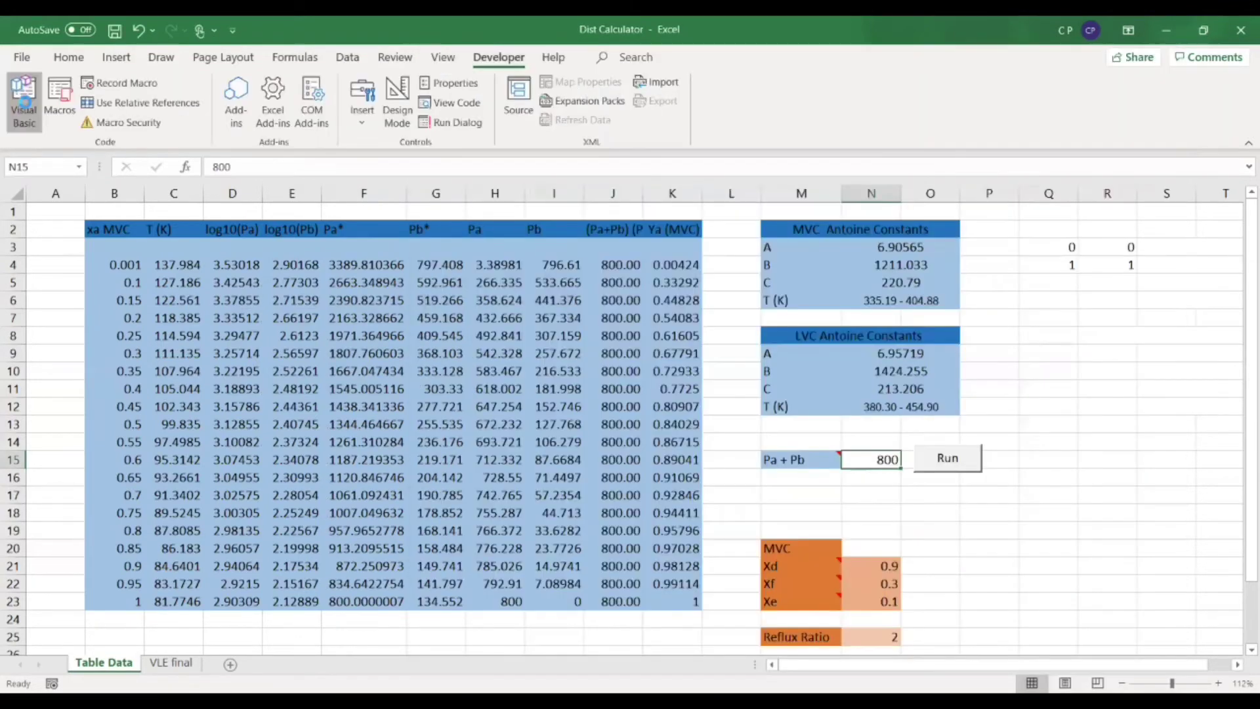
click(25, 102)
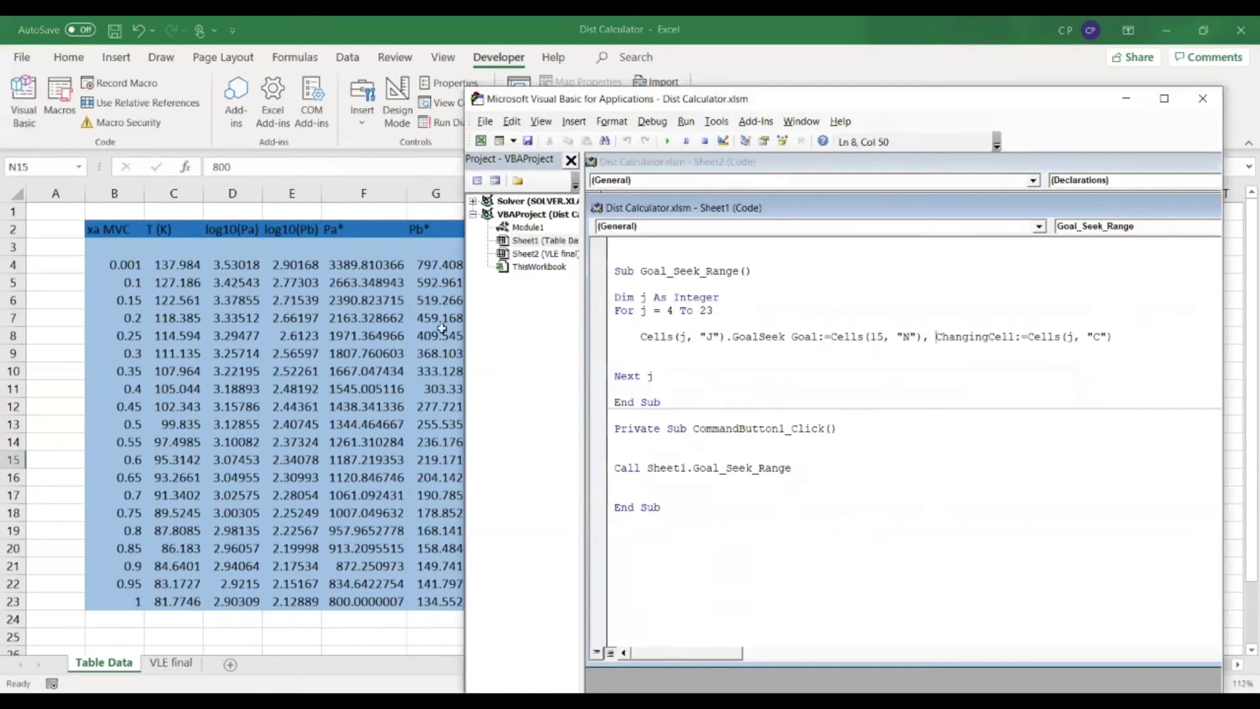
drag(1109, 337, 623, 270)
click(680, 328)
drag(616, 297, 719, 299)
drag(615, 310, 683, 309)
click(670, 311)
drag(638, 311, 719, 312)
click(681, 326)
double_click(683, 337)
click(674, 311)
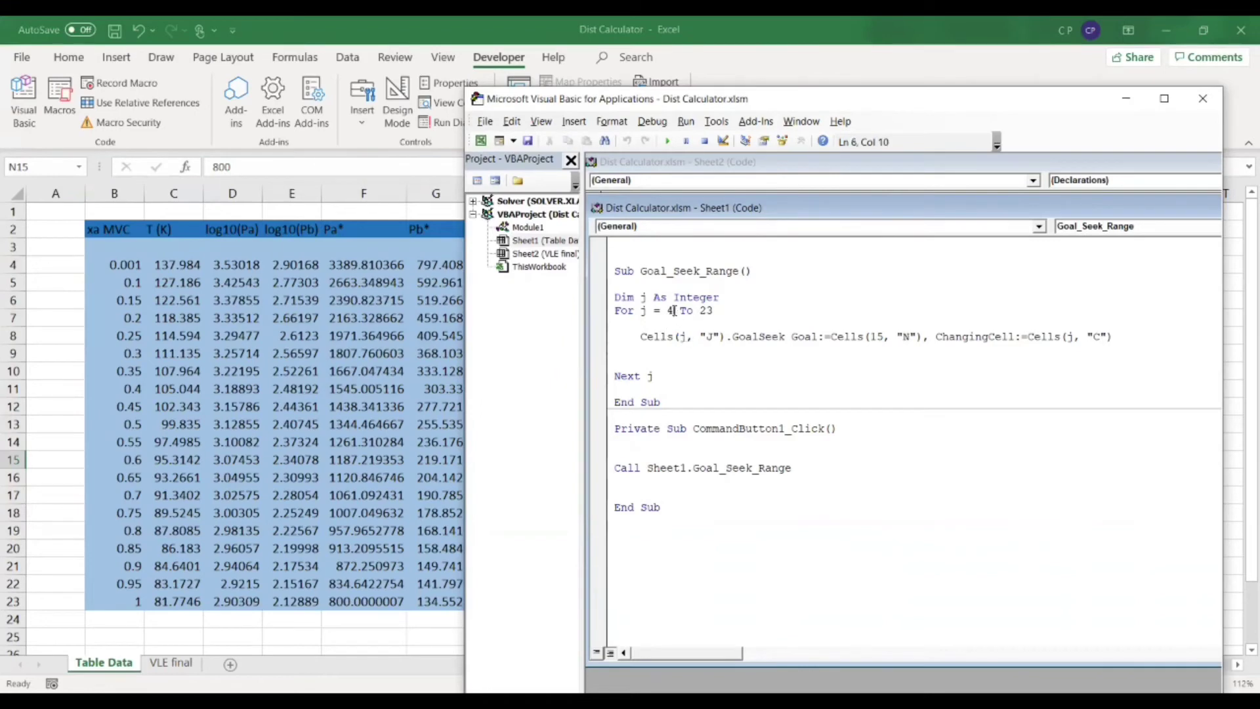
click(717, 336)
drag(942, 98, 1187, 88)
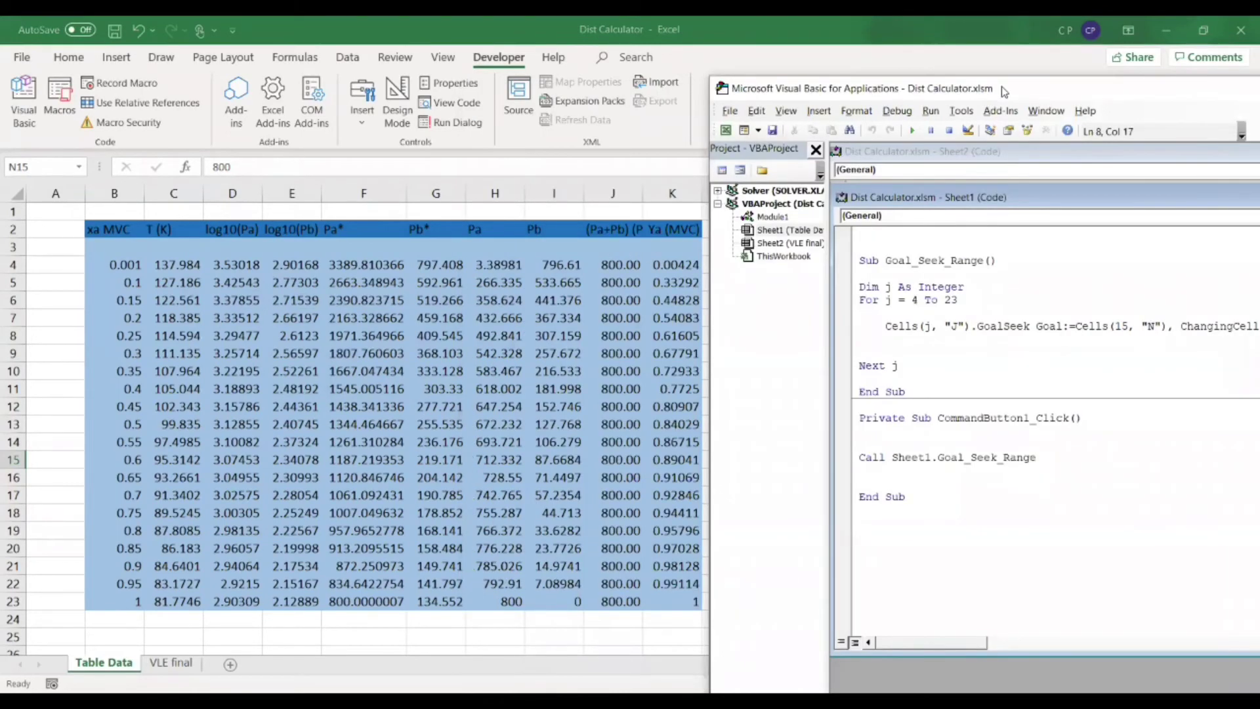
drag(919, 88, 754, 64)
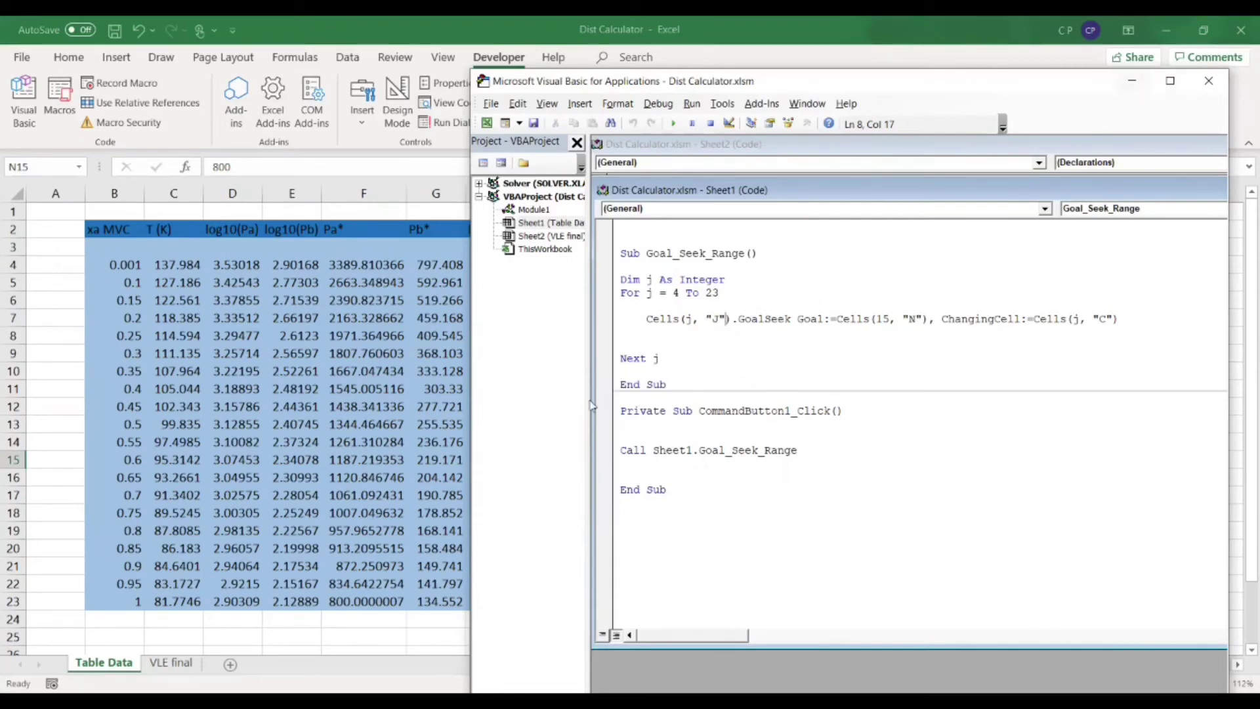
click(821, 449)
drag(739, 492, 640, 414)
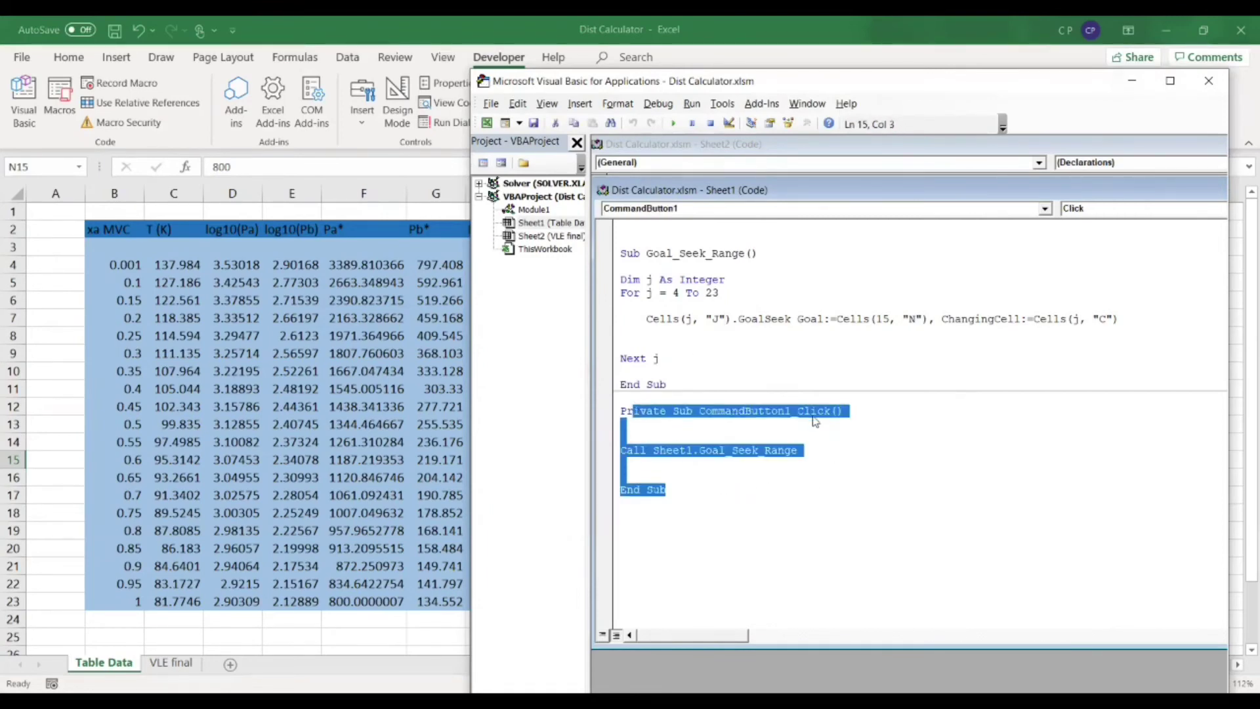
click(1131, 80)
click(60, 103)
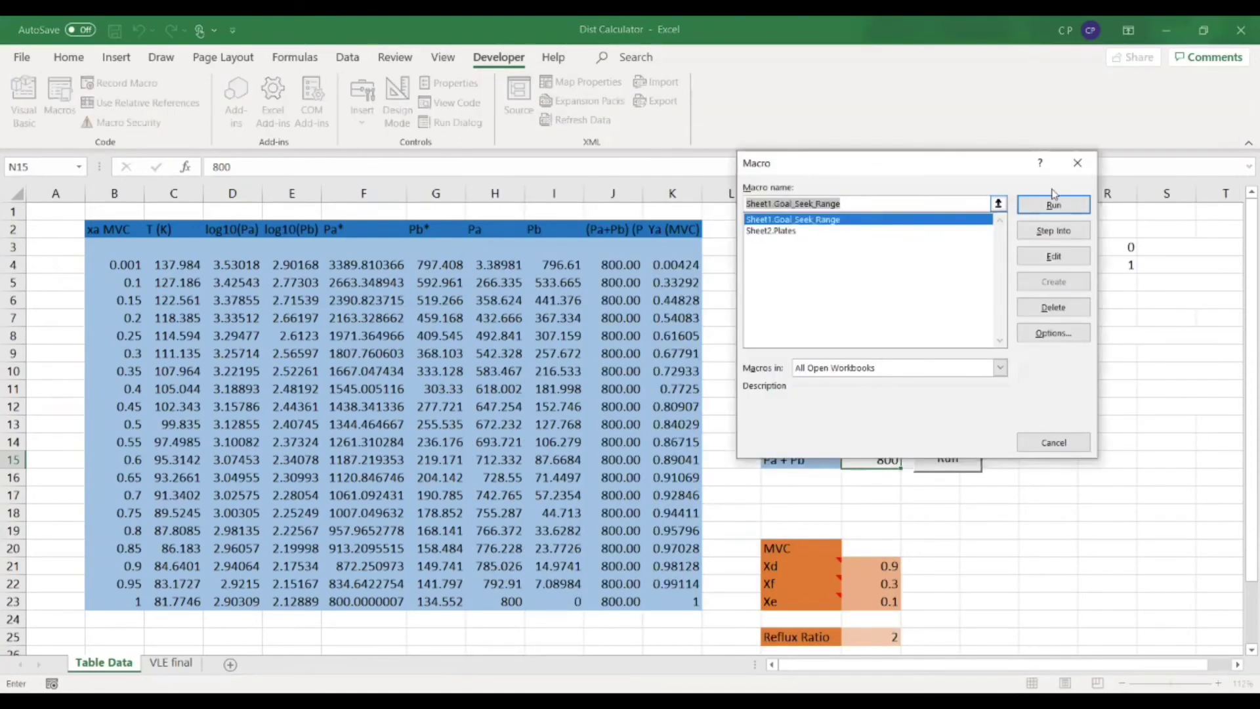
click(1022, 437)
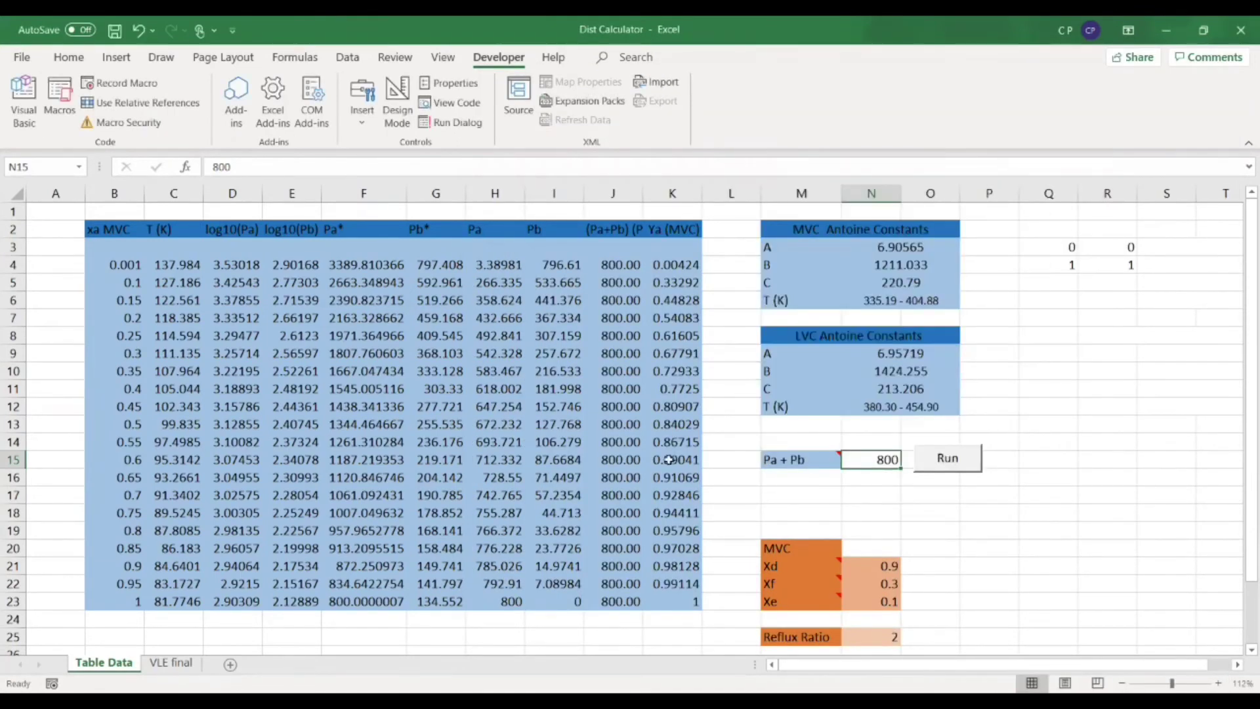
Retitle the Txy chart's vertical axis to Temp
scroll(669, 426, down, 1)
scroll(674, 402, up, 1)
scroll(500, 418, down, 7)
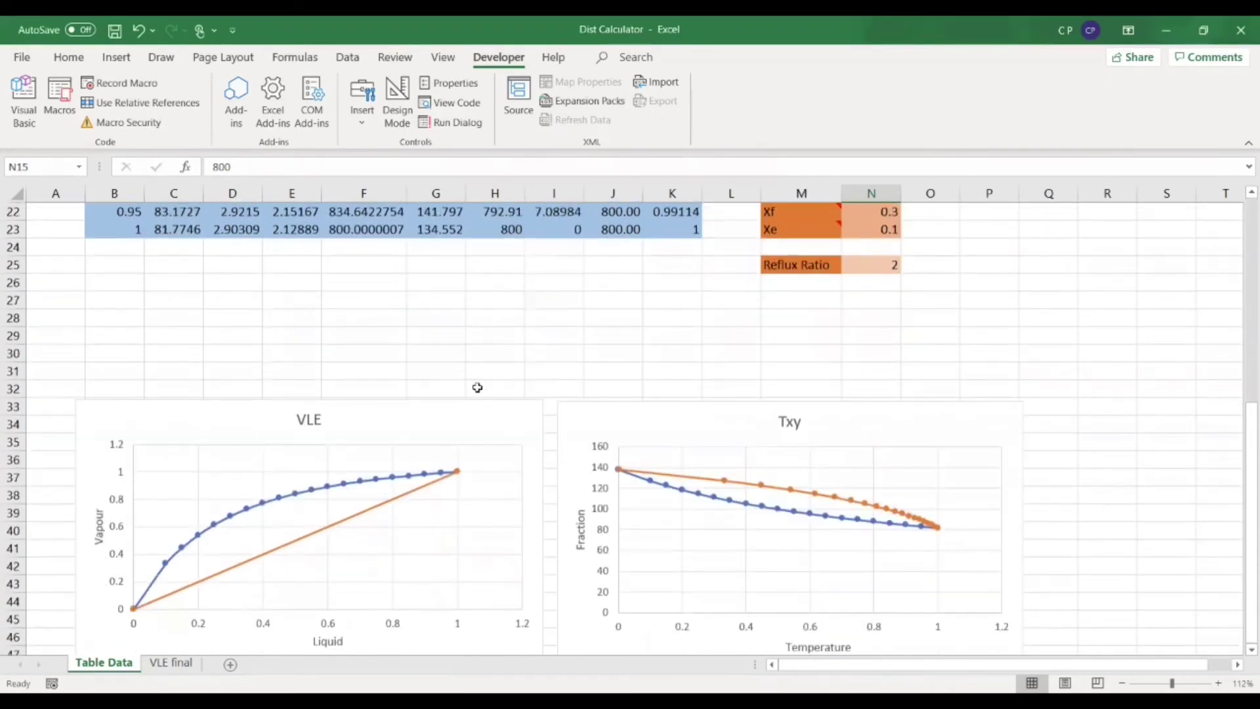
scroll(460, 376, down, 1)
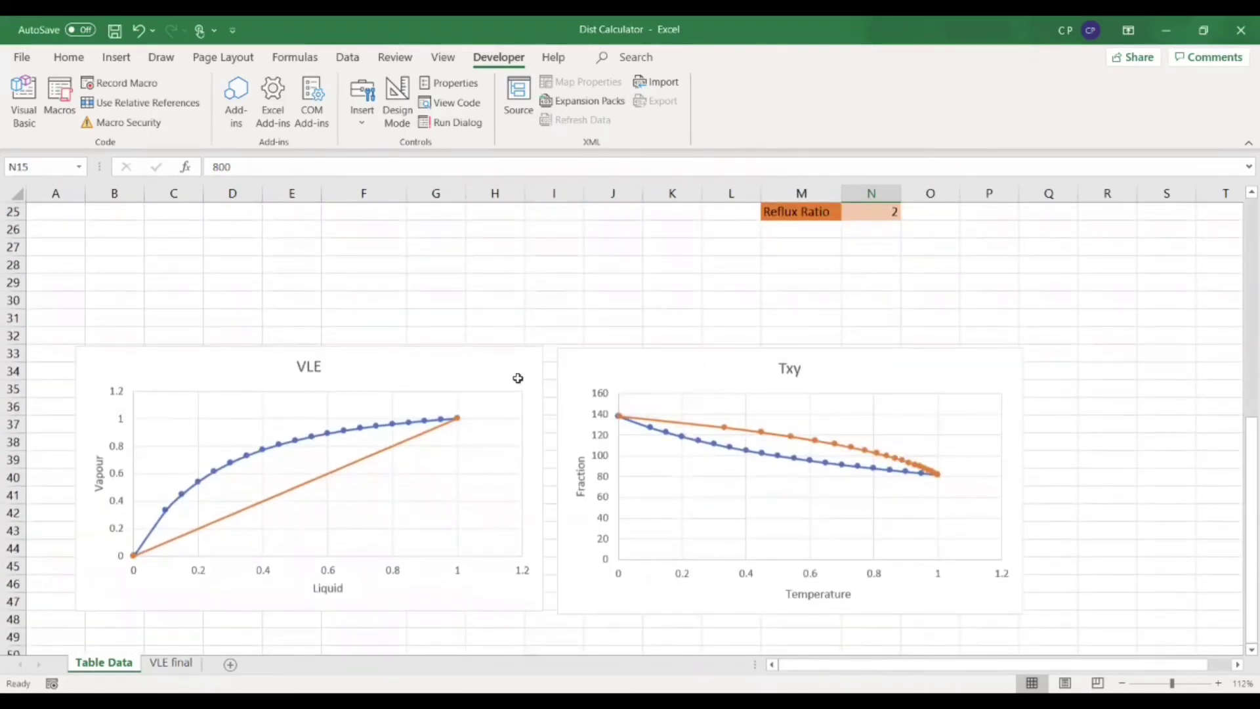
click(372, 378)
click(582, 460)
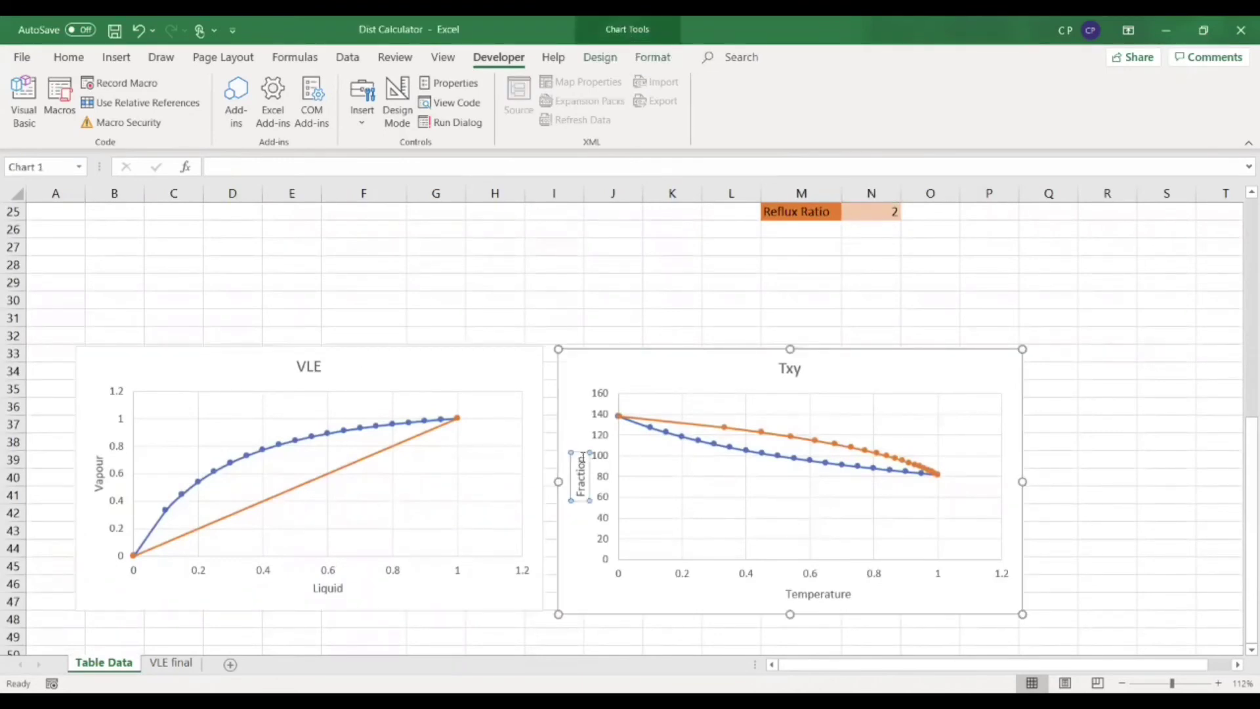
drag(582, 459, 583, 518)
key(BackSpace)
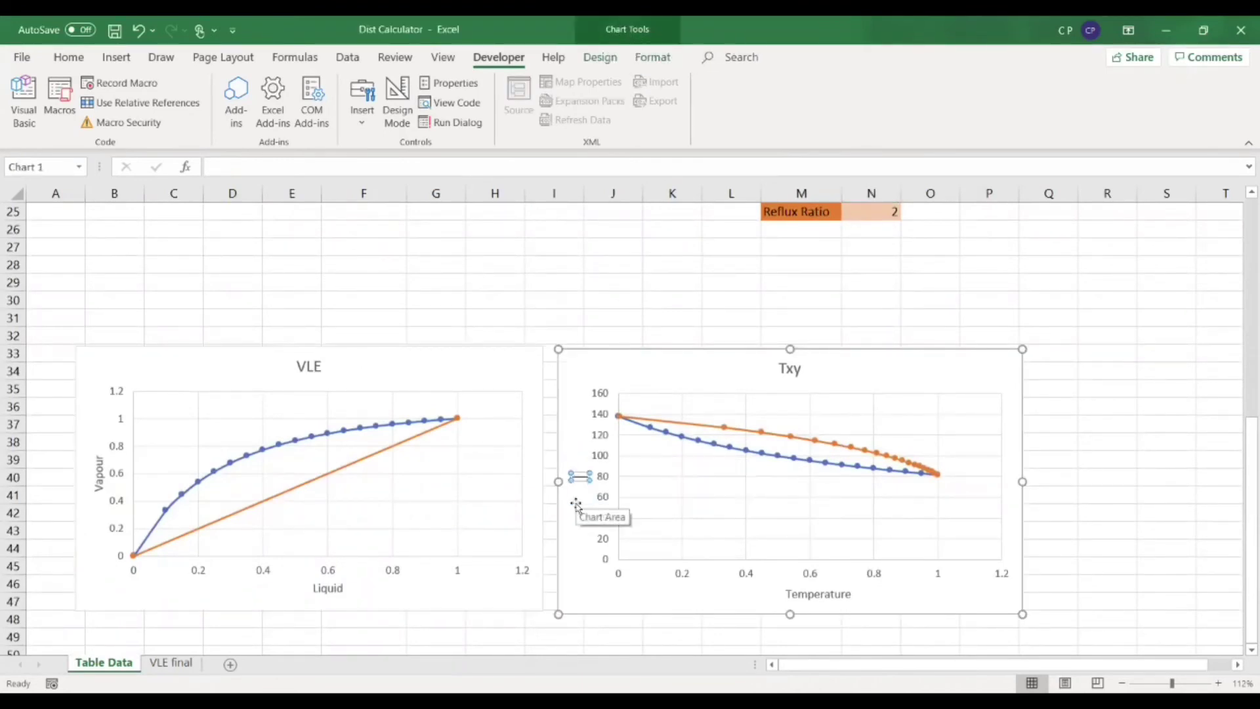
text(Teem)
key(BackSpace)
key(BackSpace)
text(mp)
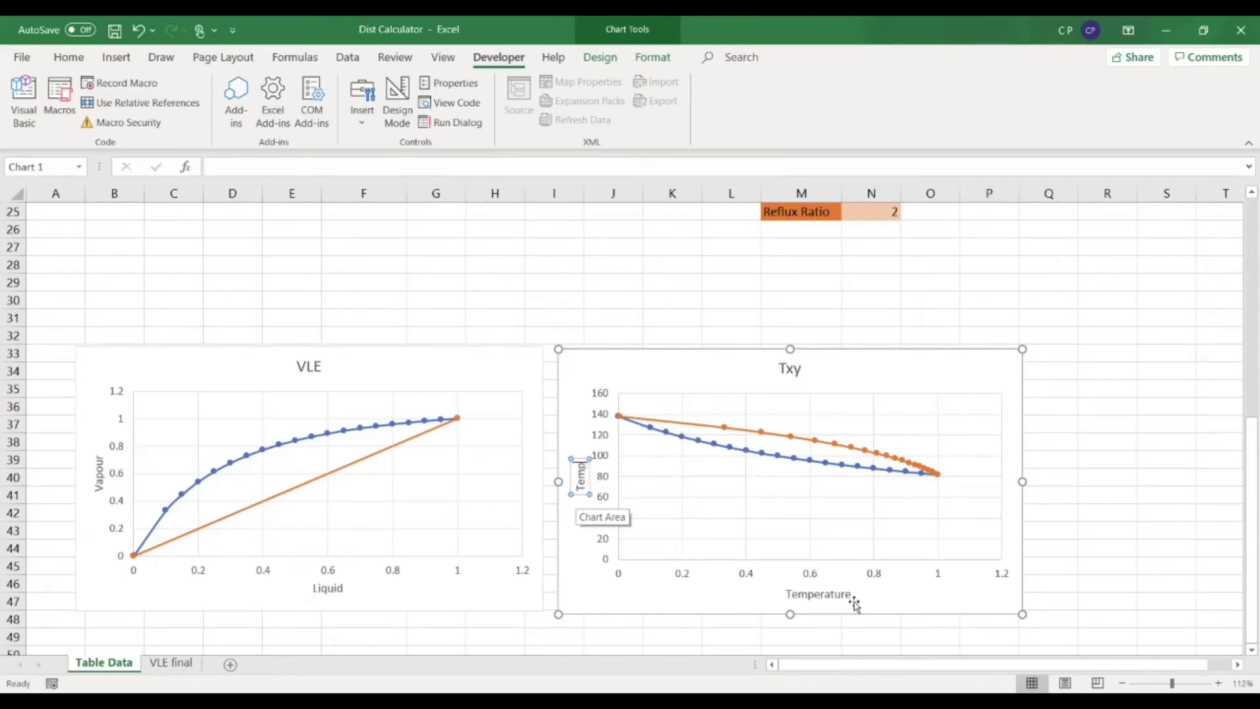
Replace the Txy chart's horizontal axis title Temperature with Fraction
click(847, 593)
double_click(797, 586)
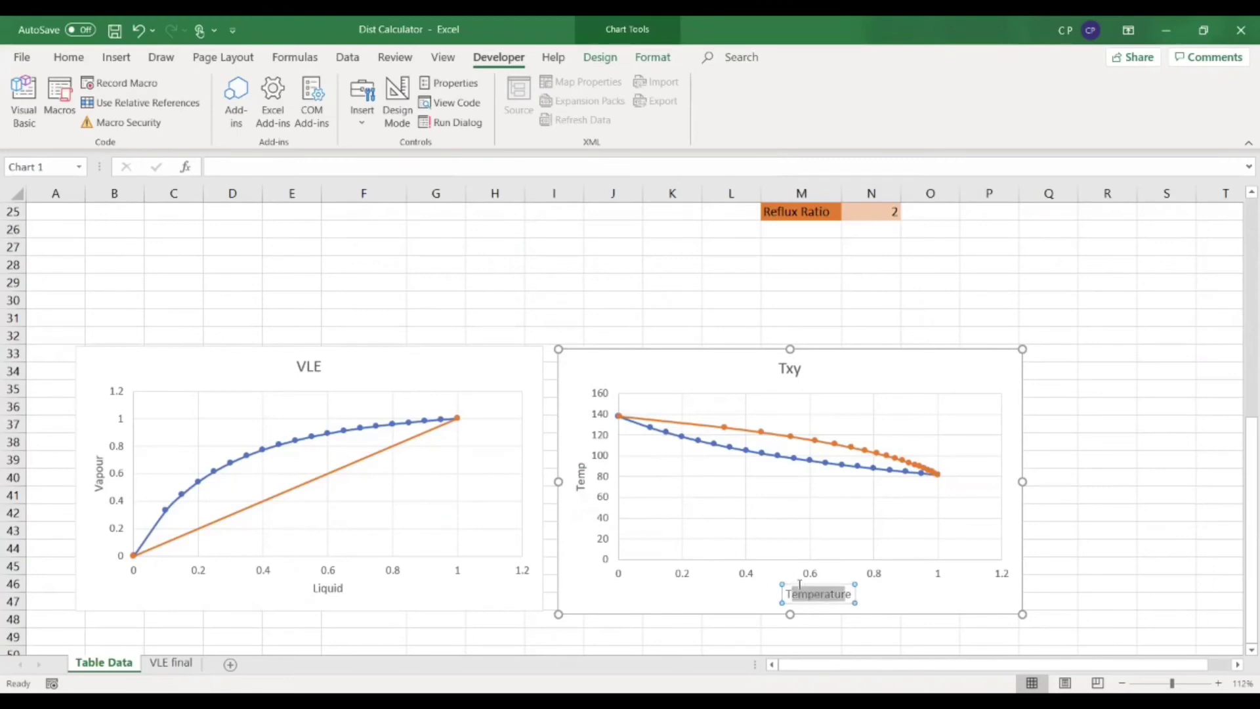
key(BackSpace)
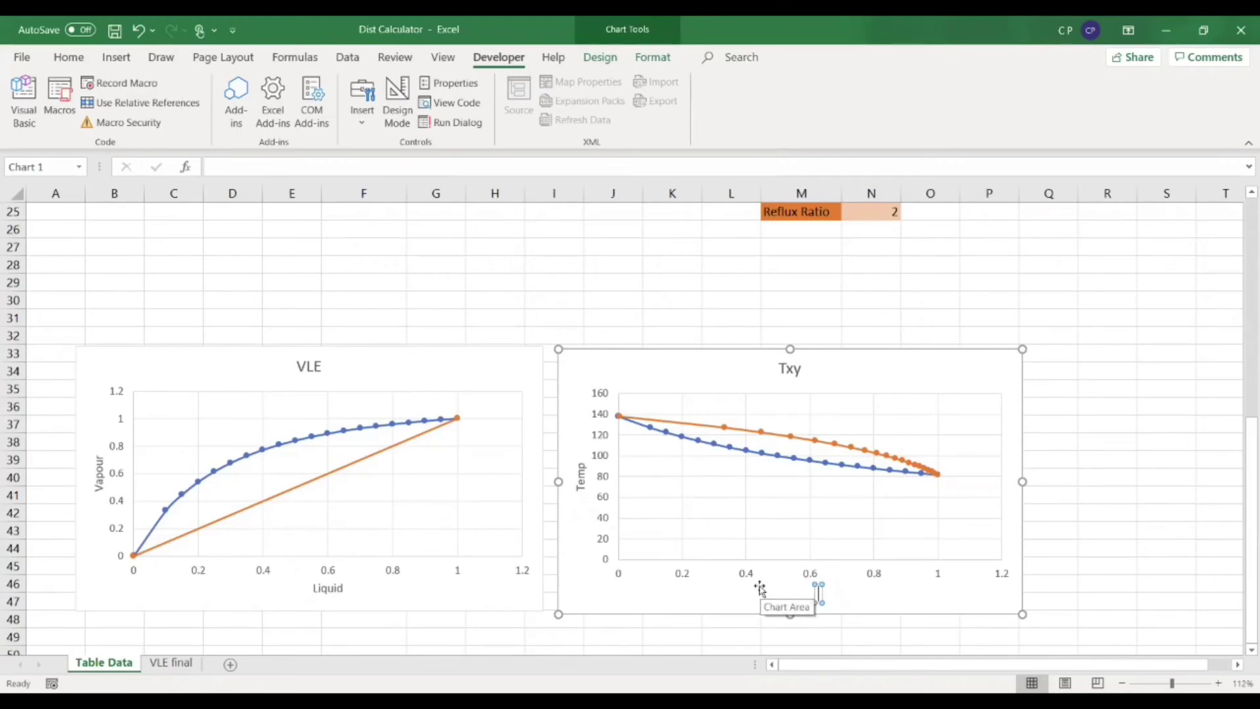
text(Fraction)
click(1107, 529)
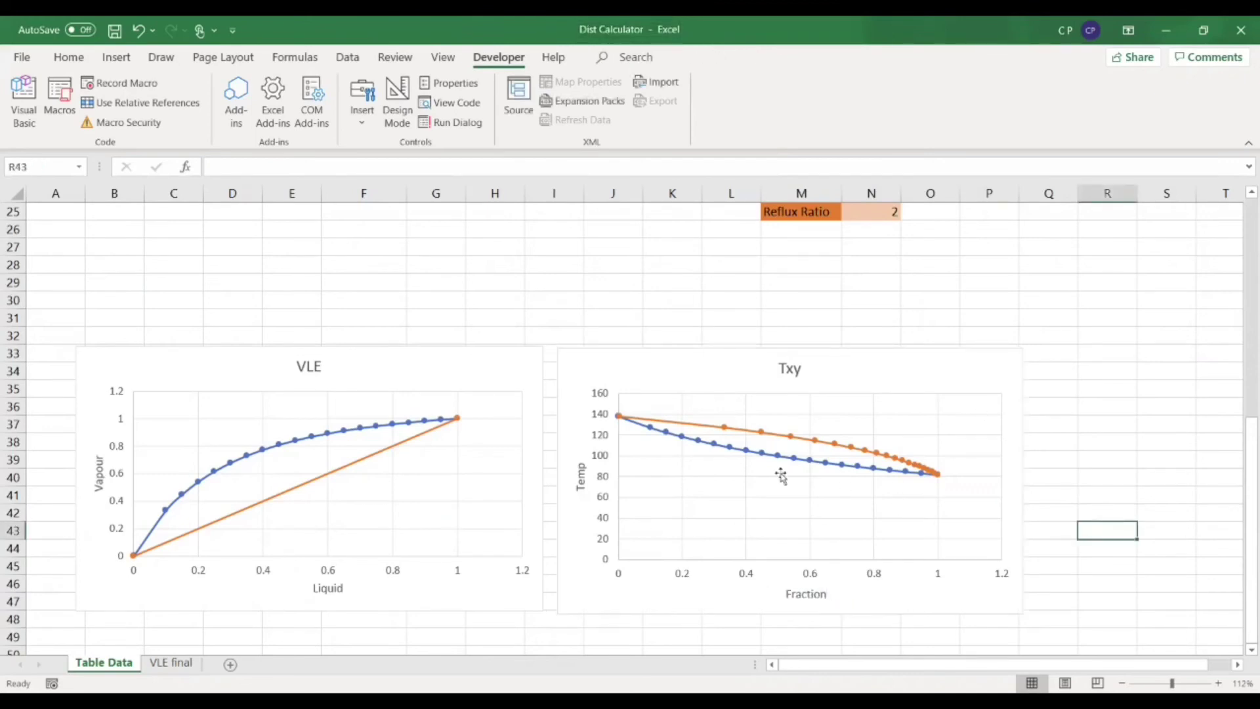
Set the VLE chart series to X B4:B23 and Y K4:K23, then select the x=y data Q3:R4
click(397, 371)
click(583, 57)
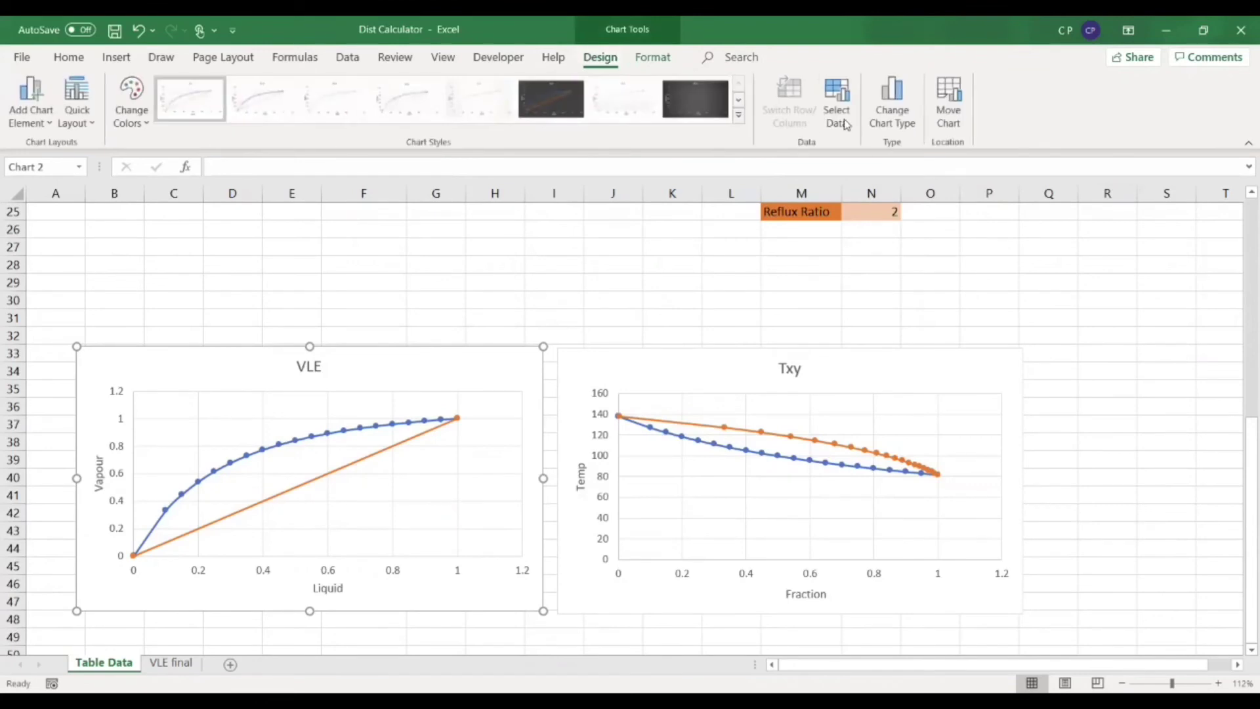
click(836, 98)
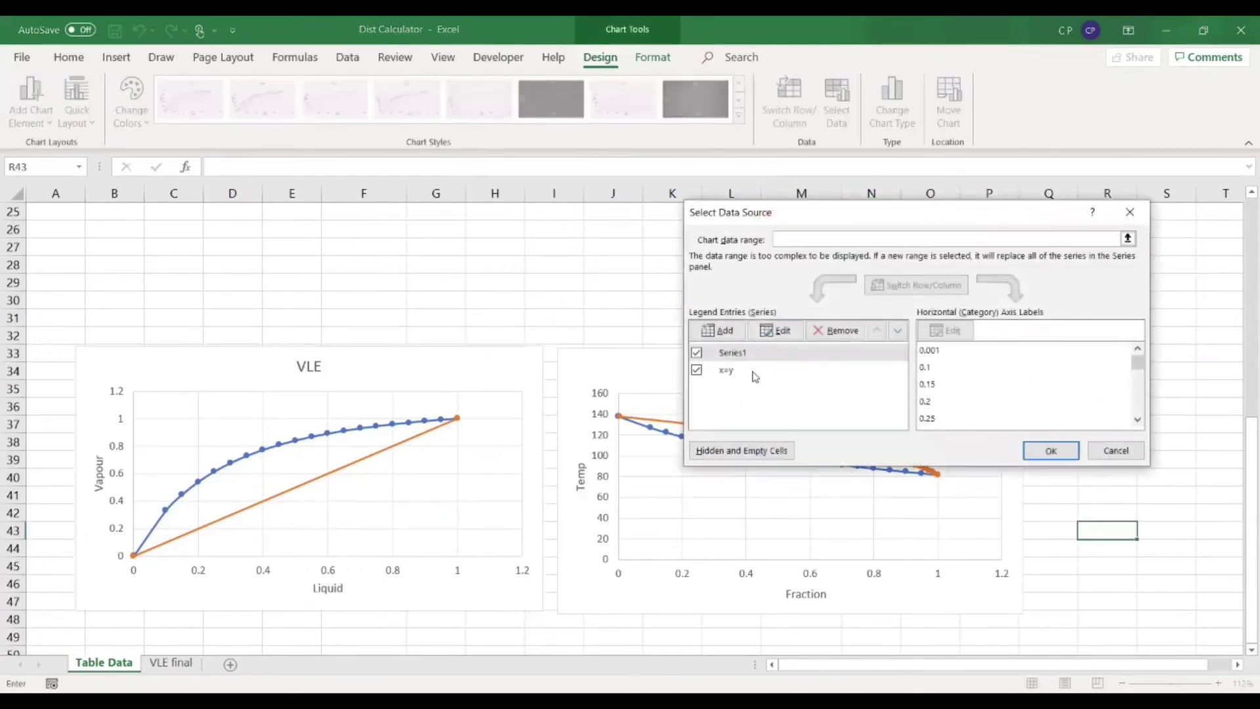
click(777, 331)
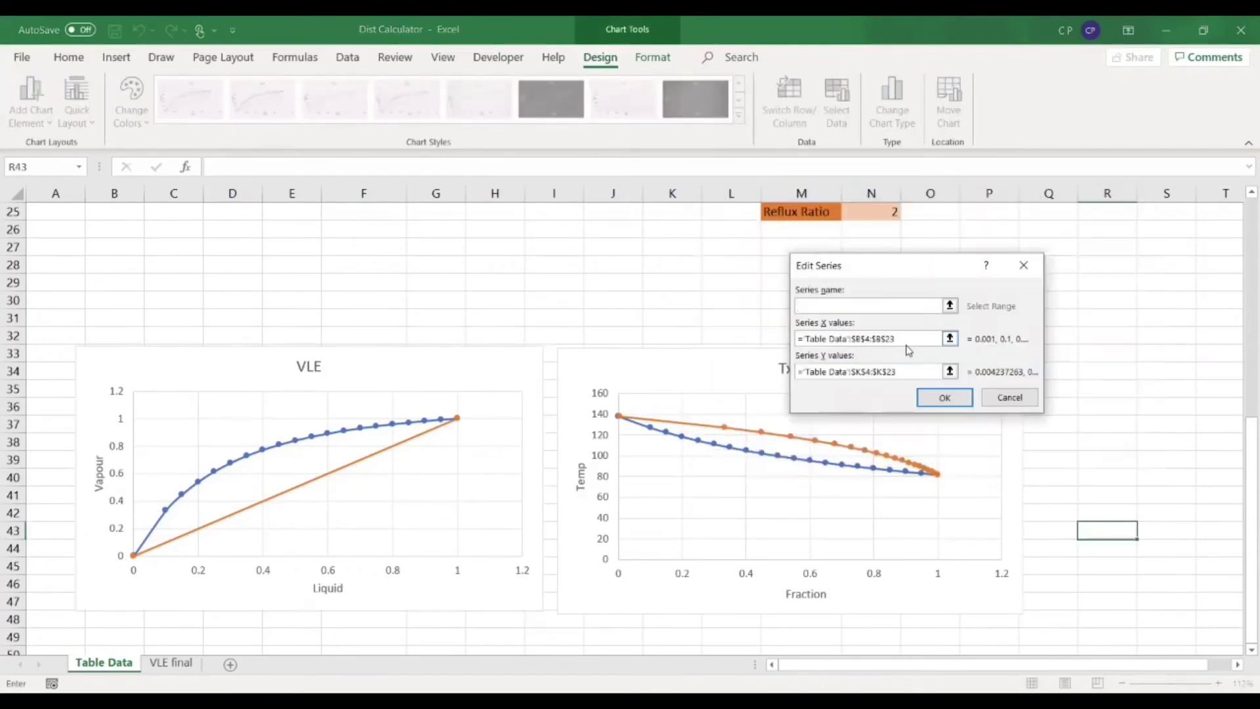
scroll(488, 399, up, 7)
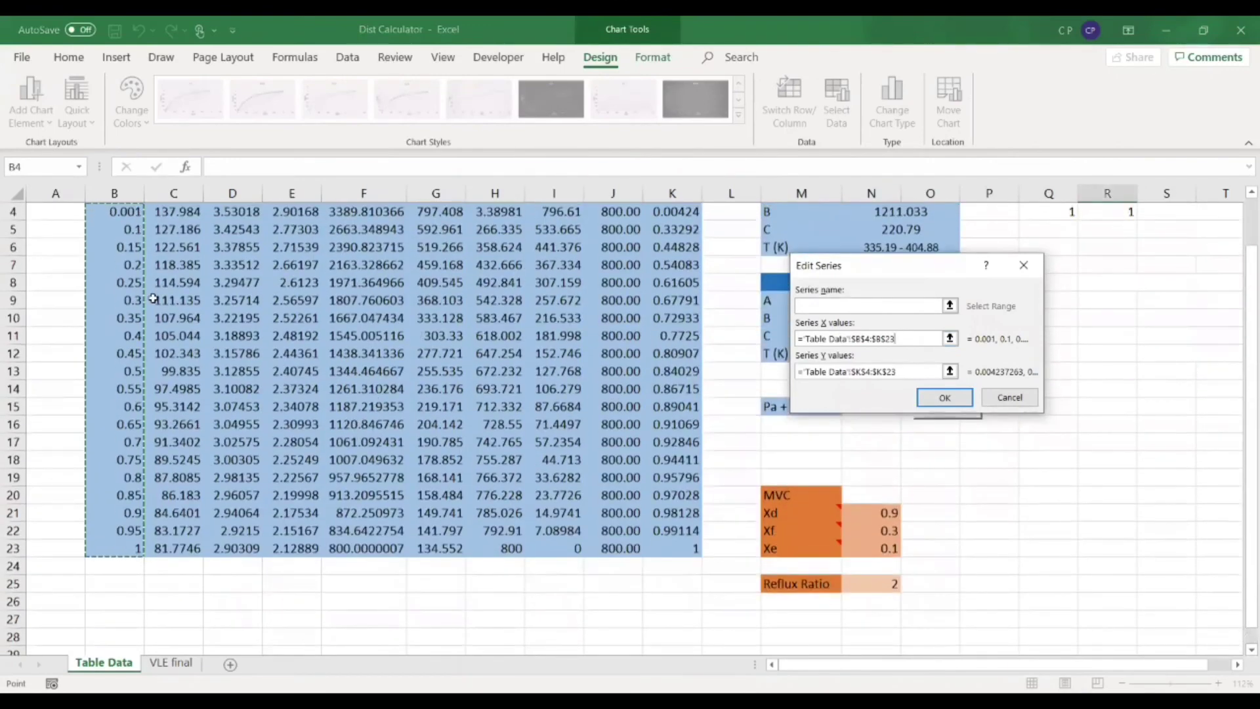
scroll(154, 298, up, 1)
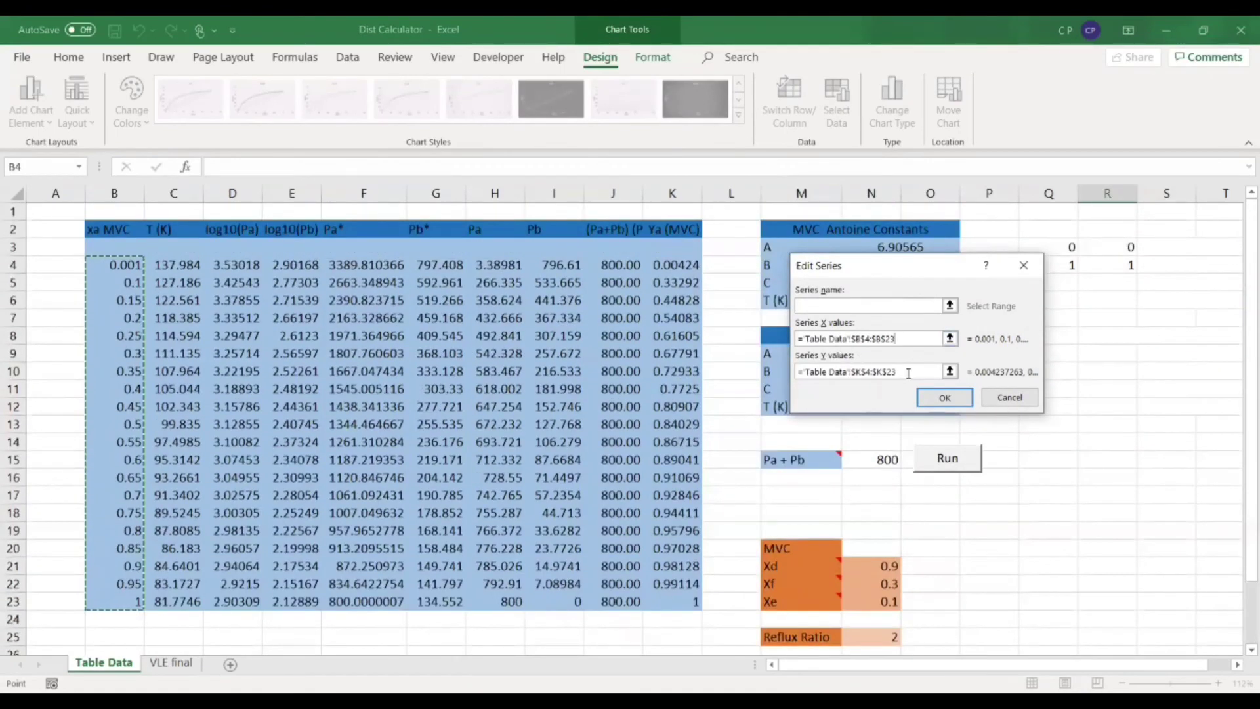
click(914, 371)
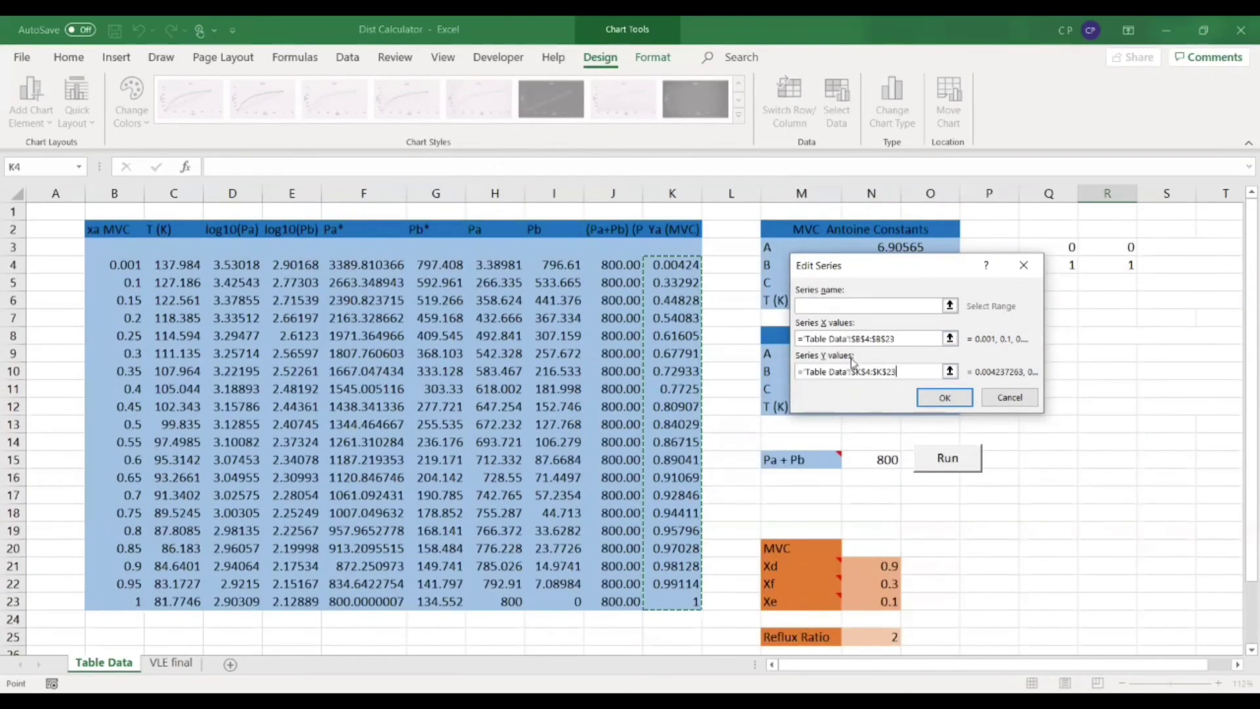
click(944, 399)
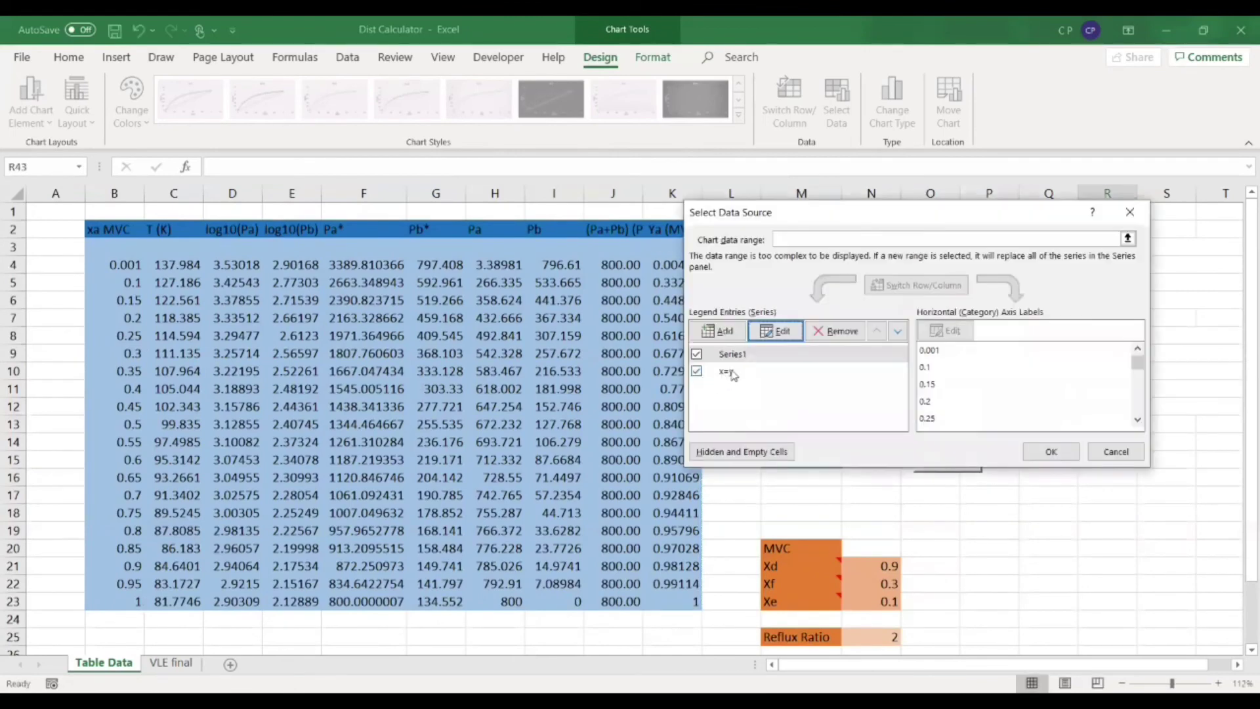
click(1051, 450)
drag(1050, 247, 1103, 265)
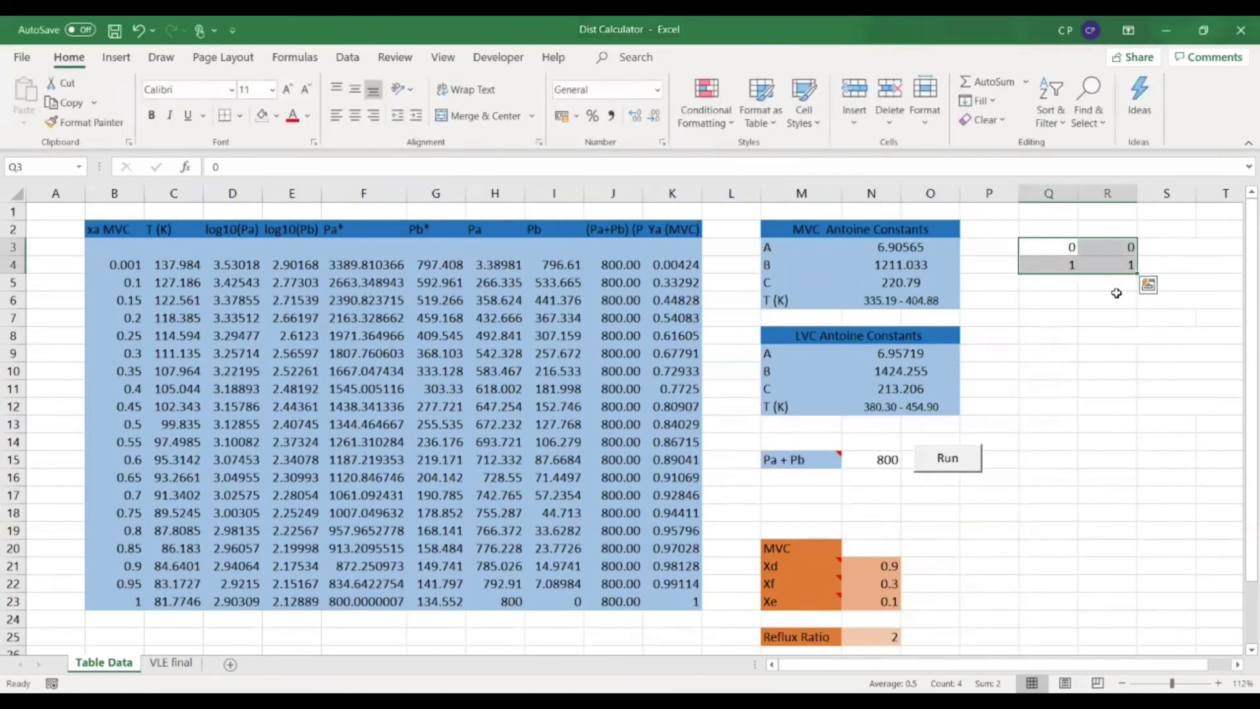
In the Txy chart's data source, set the Liquid series to X values B4:B23 and Y values C4:C23
click(1049, 370)
scroll(553, 343, down, 4)
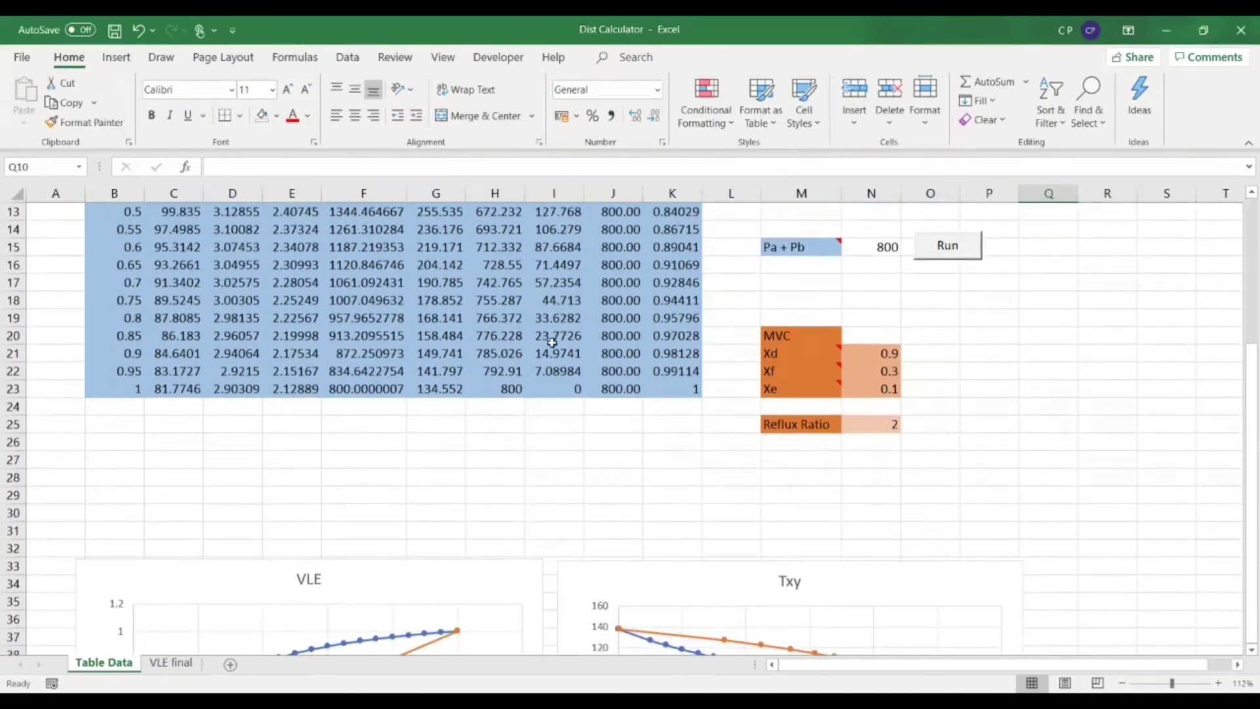
scroll(553, 343, down, 2)
click(796, 471)
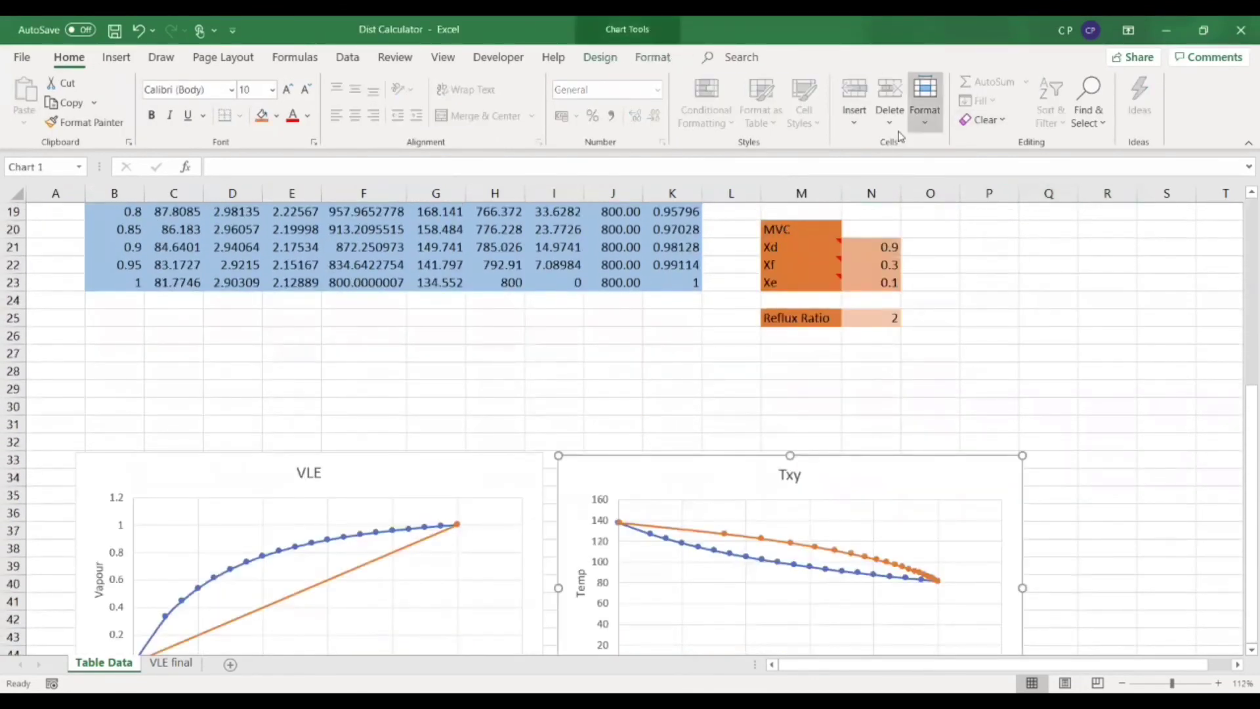
click(600, 57)
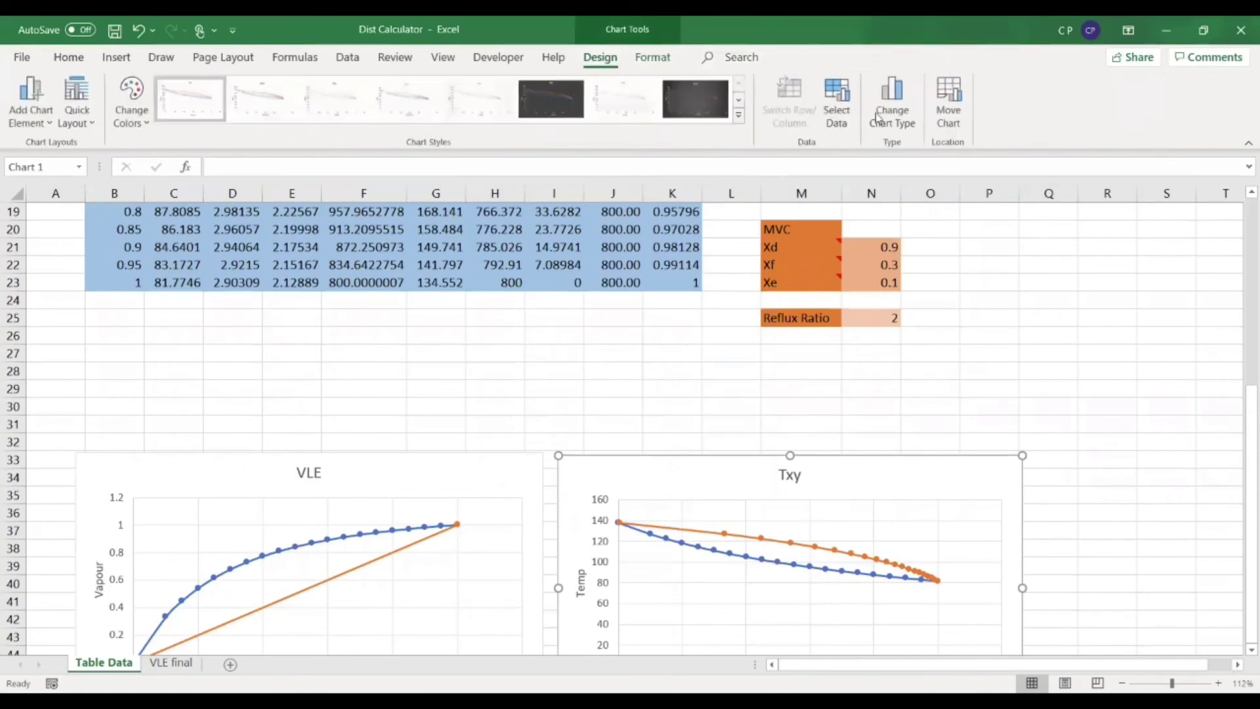
click(826, 108)
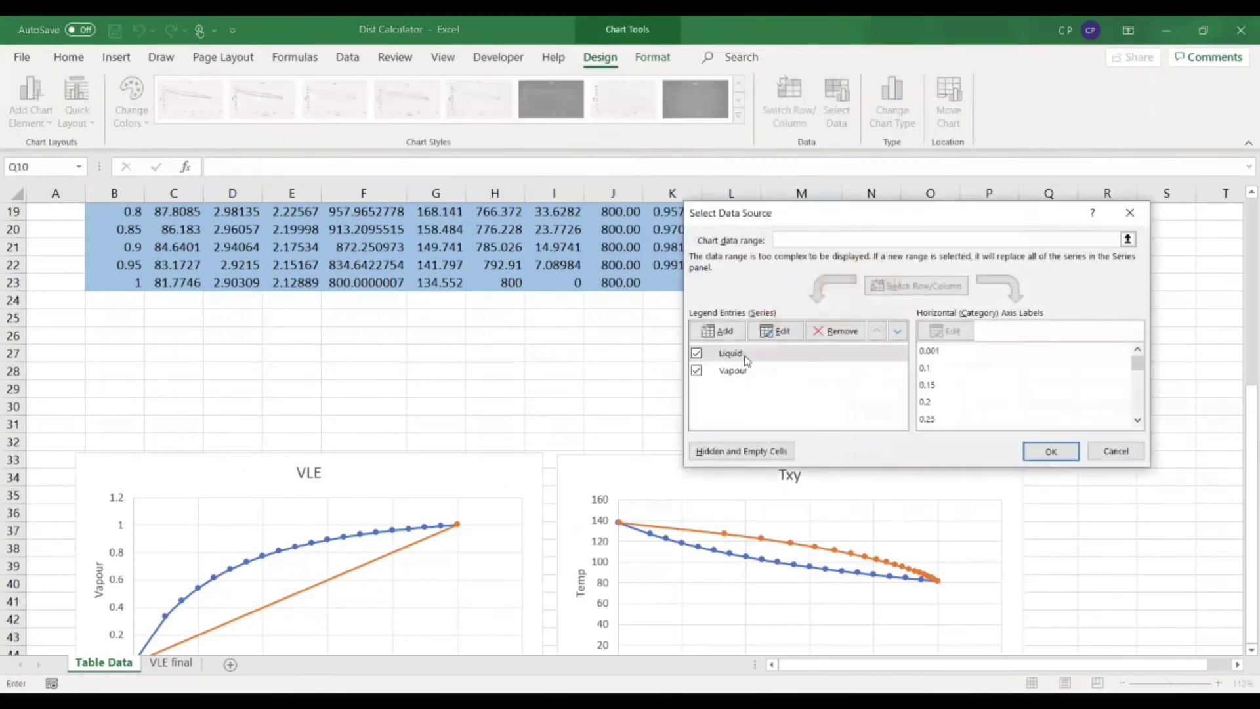
double_click(746, 359)
click(915, 337)
scroll(753, 400, up, 6)
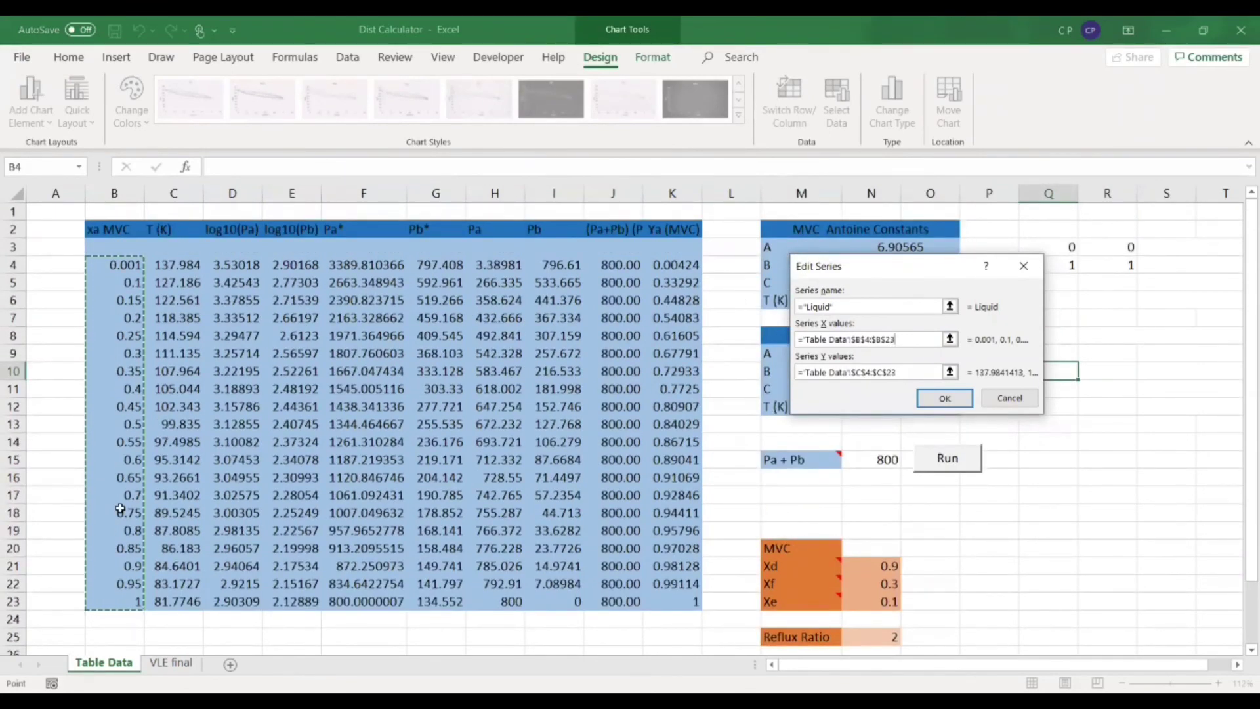
click(918, 372)
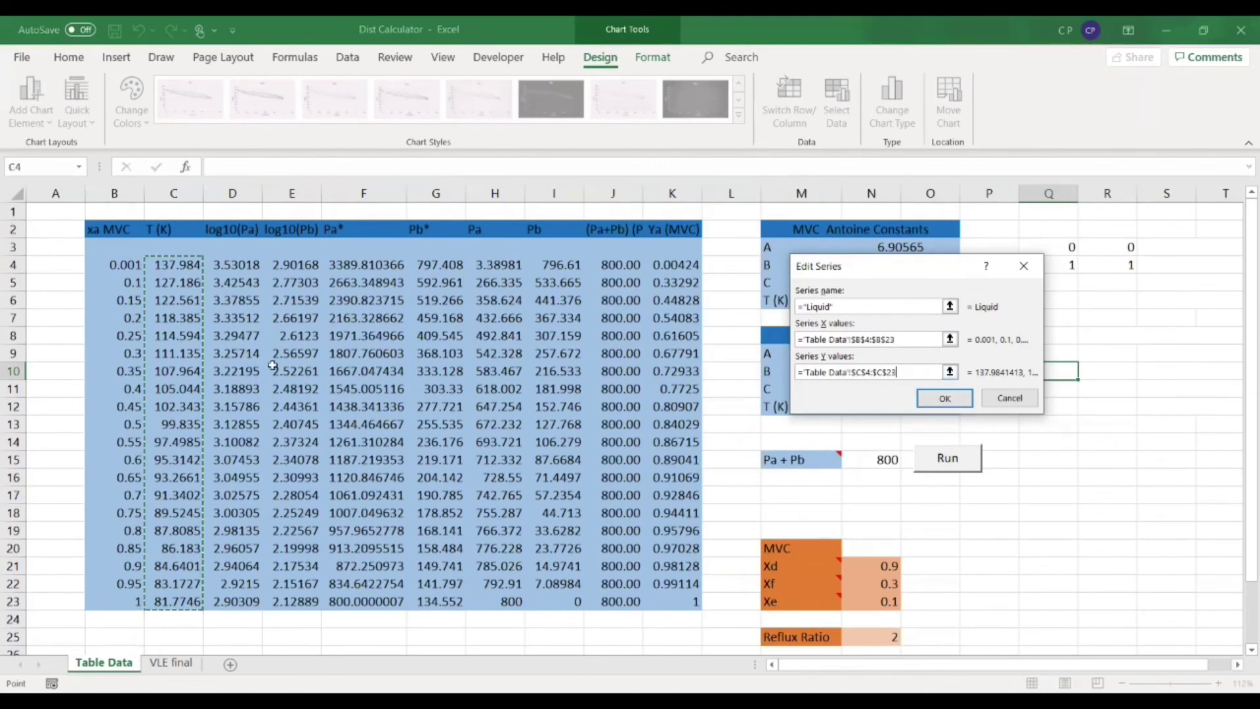
click(943, 402)
Set the Vapour series X values to K4:K23 and apply the data source changes
click(754, 372)
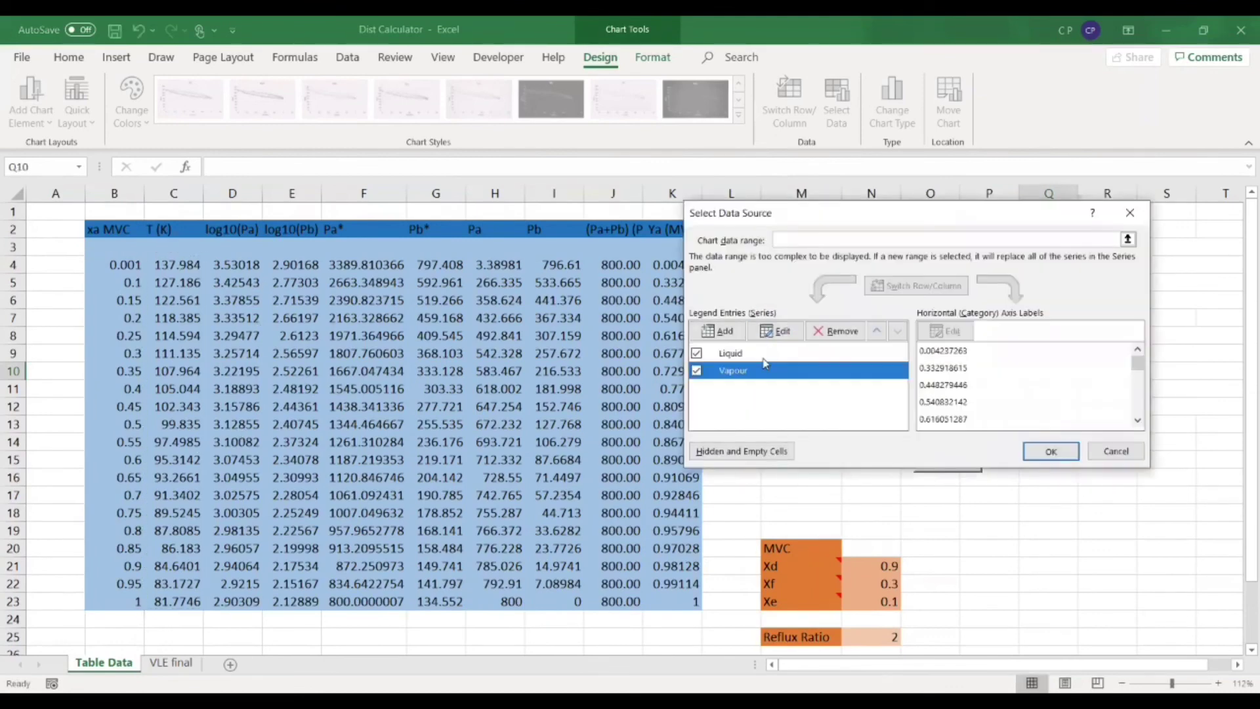
click(780, 332)
click(916, 340)
key(Return)
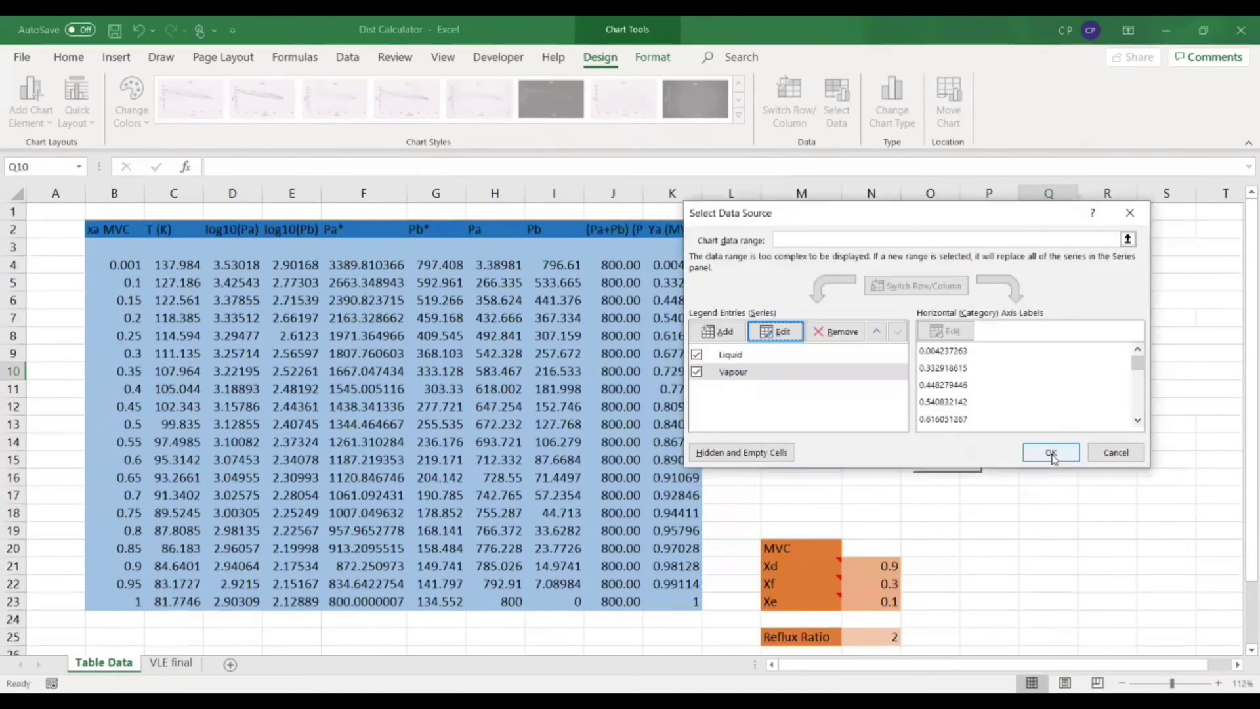
click(1049, 454)
scroll(690, 404, down, 4)
scroll(690, 404, down, 5)
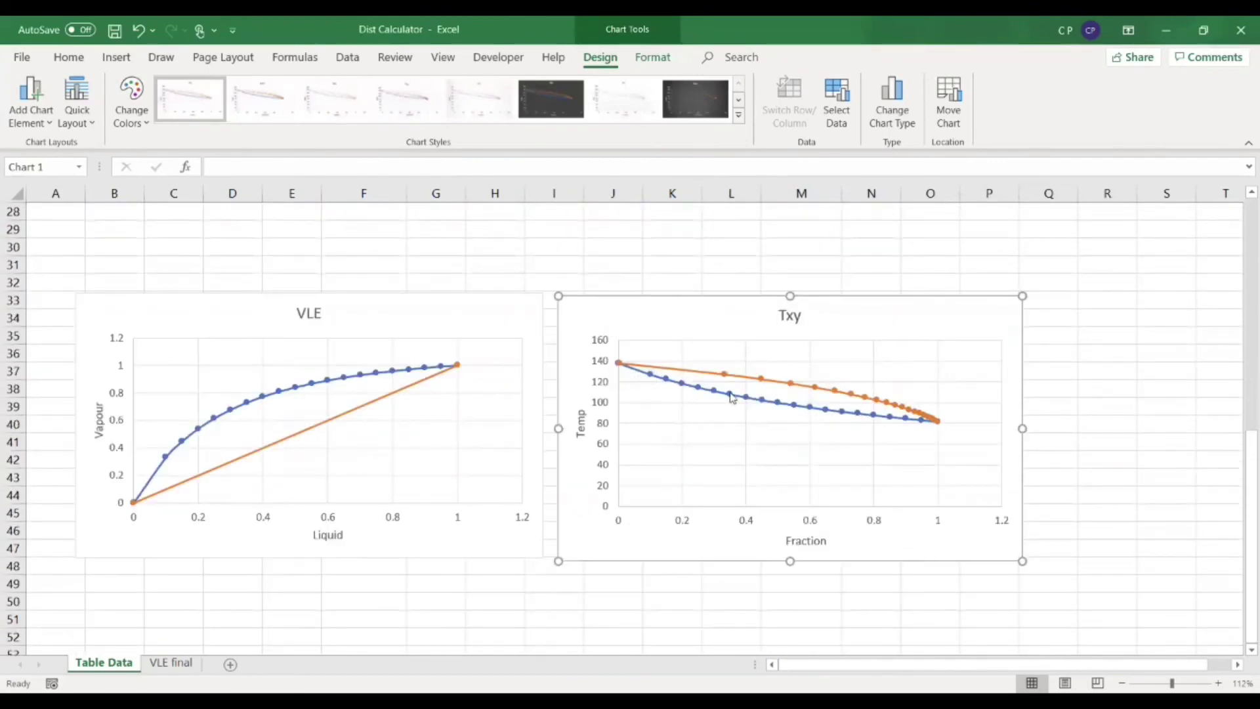
scroll(407, 452, up, 2)
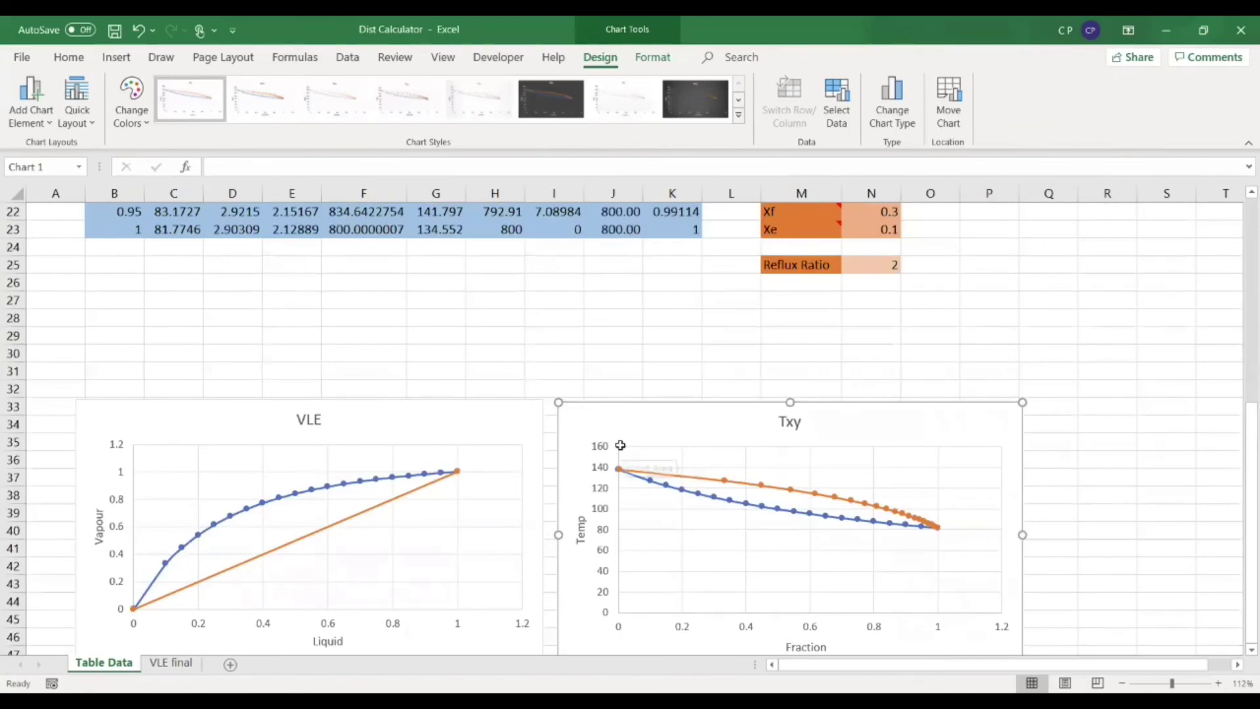
scroll(623, 450, up, 7)
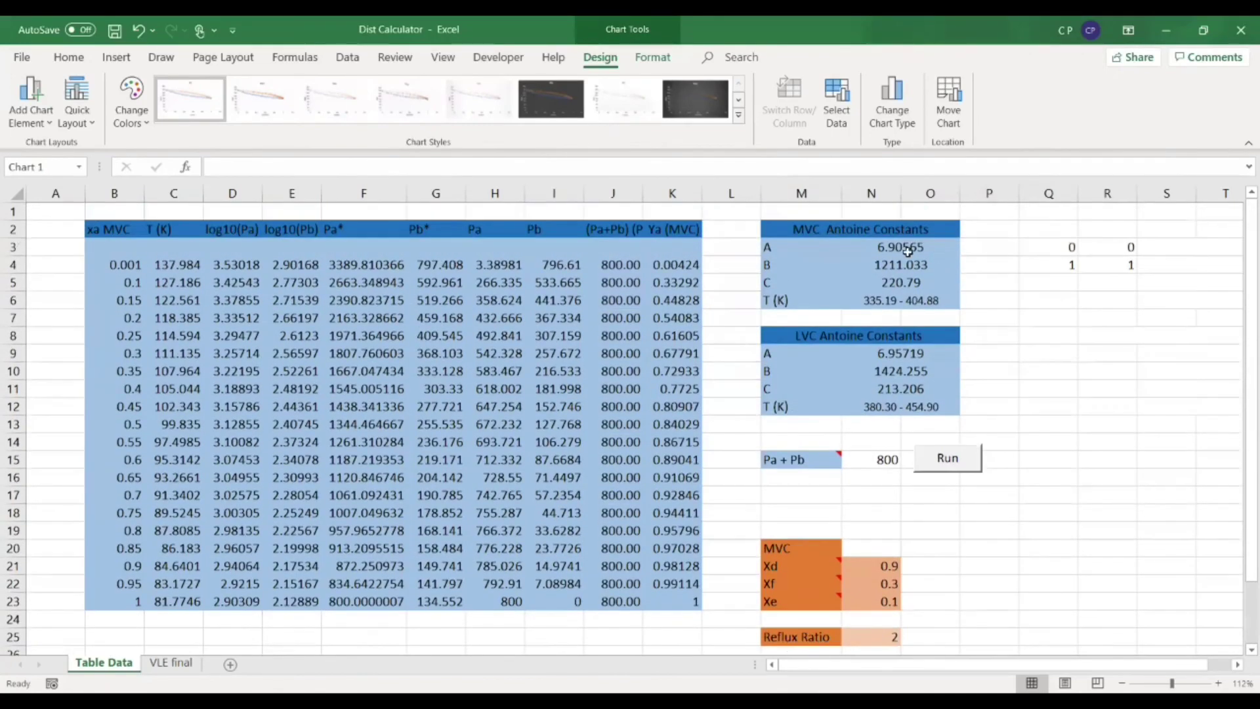
drag(888, 248, 889, 322)
drag(987, 318, 1023, 318)
click(1050, 397)
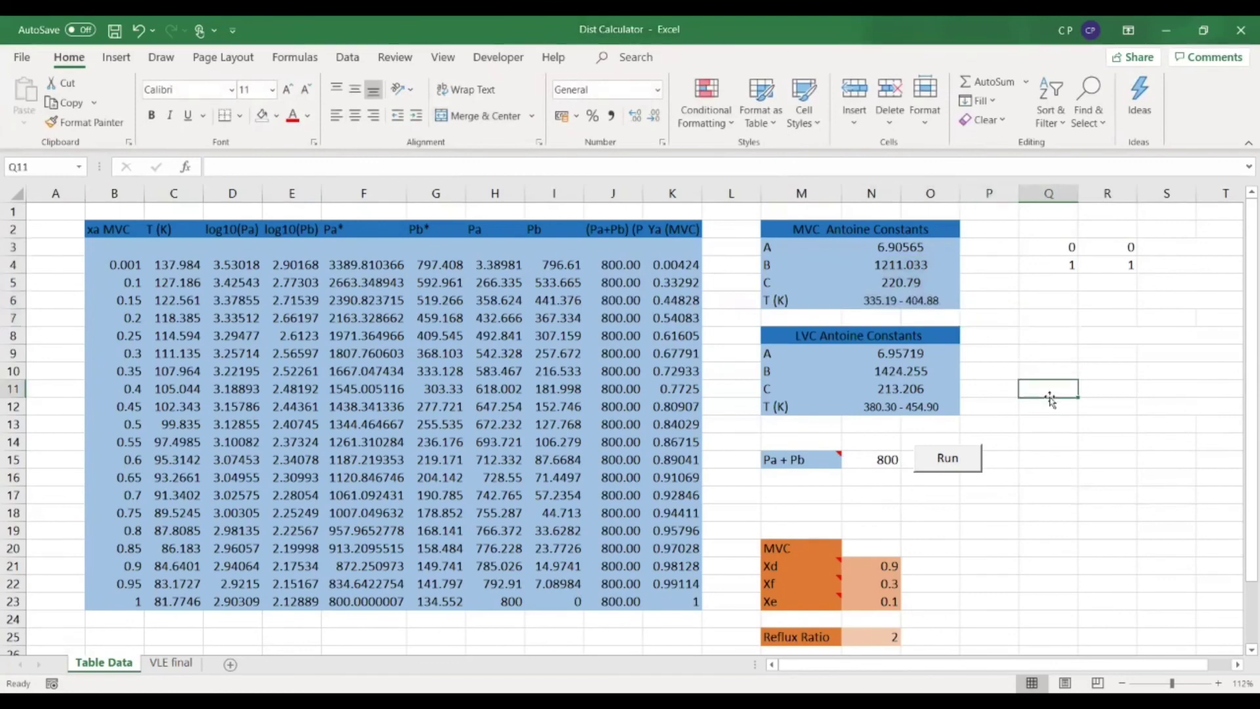